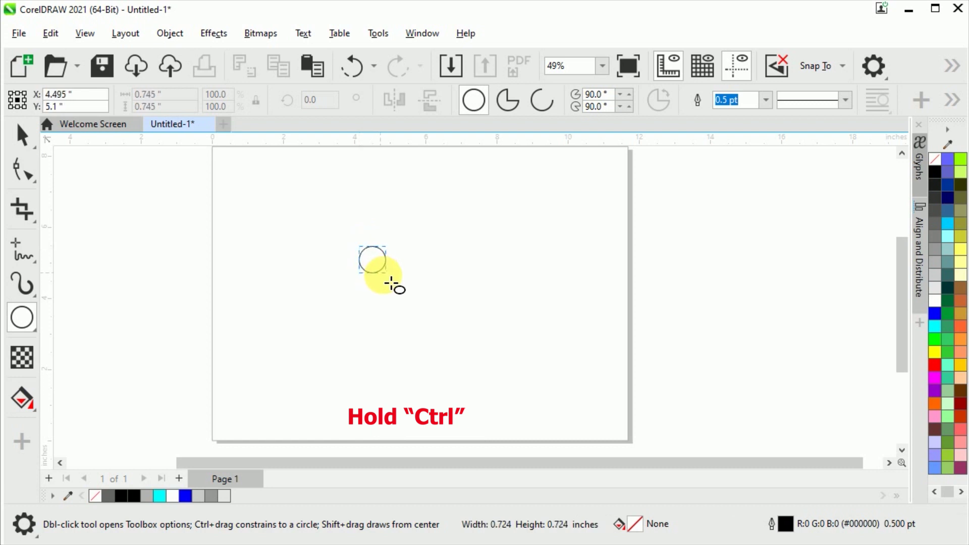
- Resize the drawn circle to 2.0 inches in both width and height
click(23, 134)
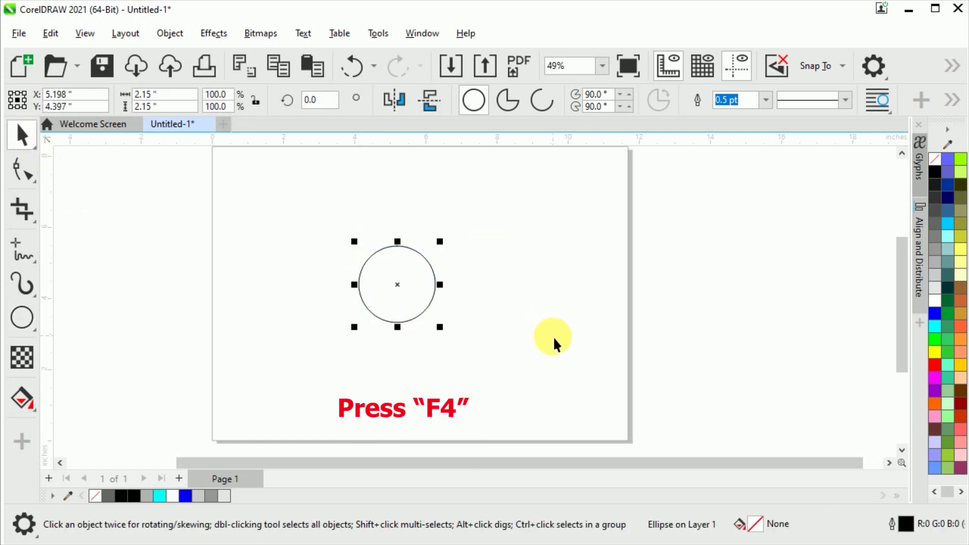
key(F4)
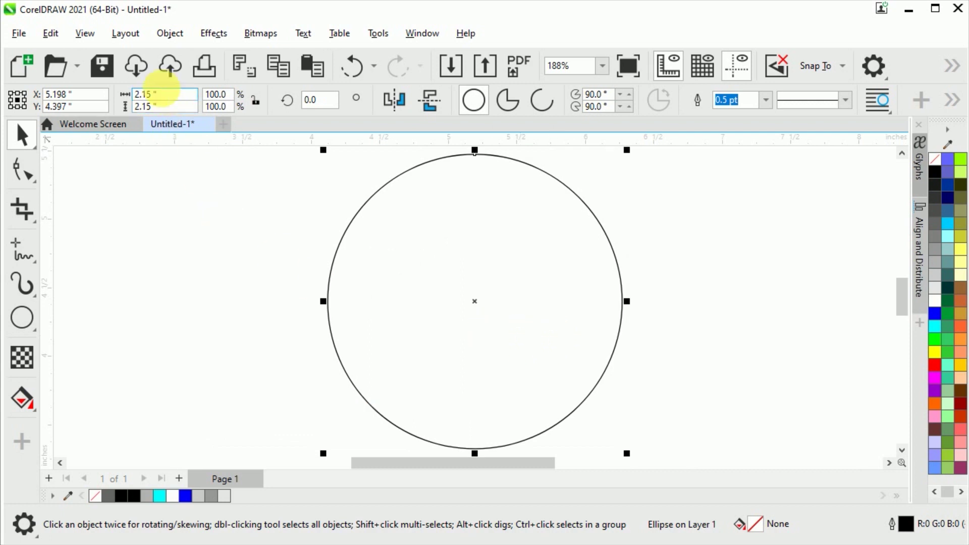
click(171, 95)
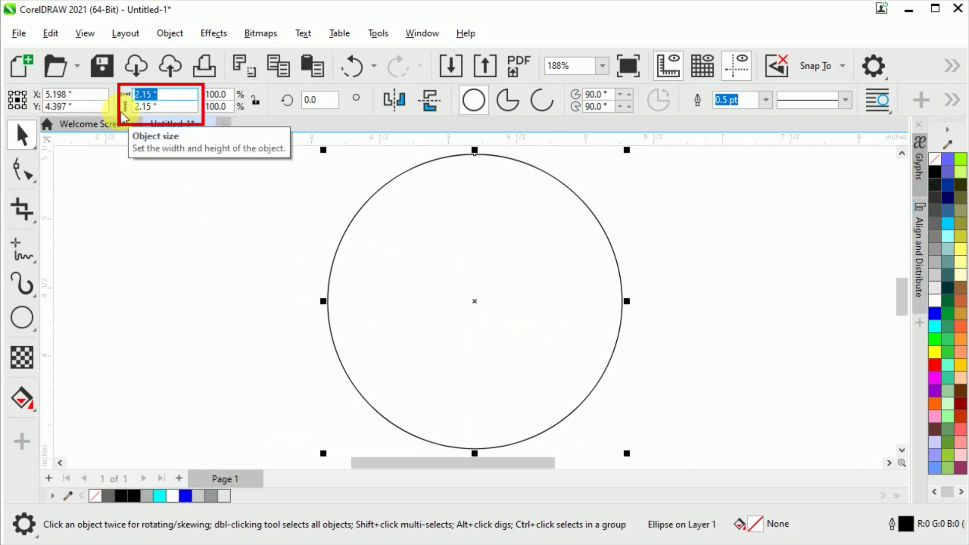
key(Return)
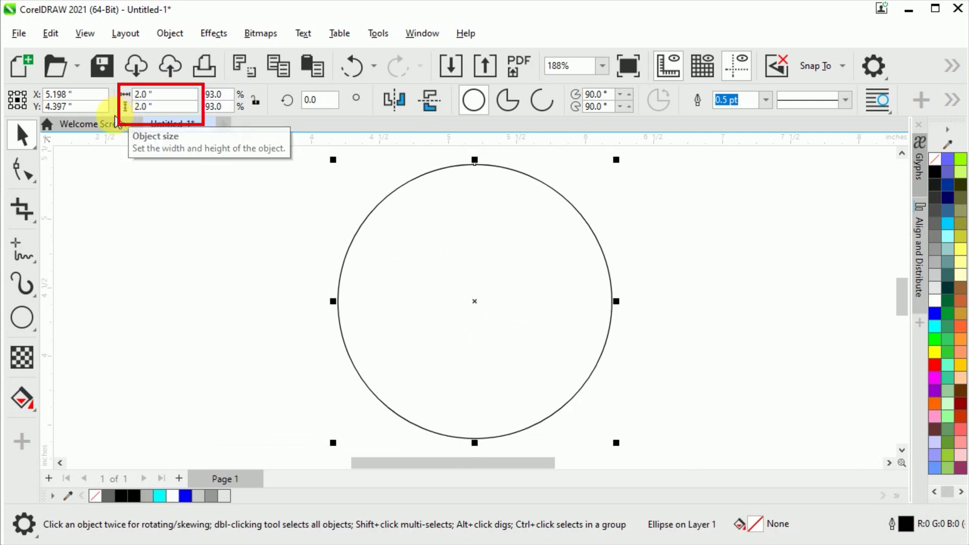
- Duplicate the circle in place and set the copy's size to 0.5 inches, concentric with the large circle
right_click(482, 303)
click(567, 66)
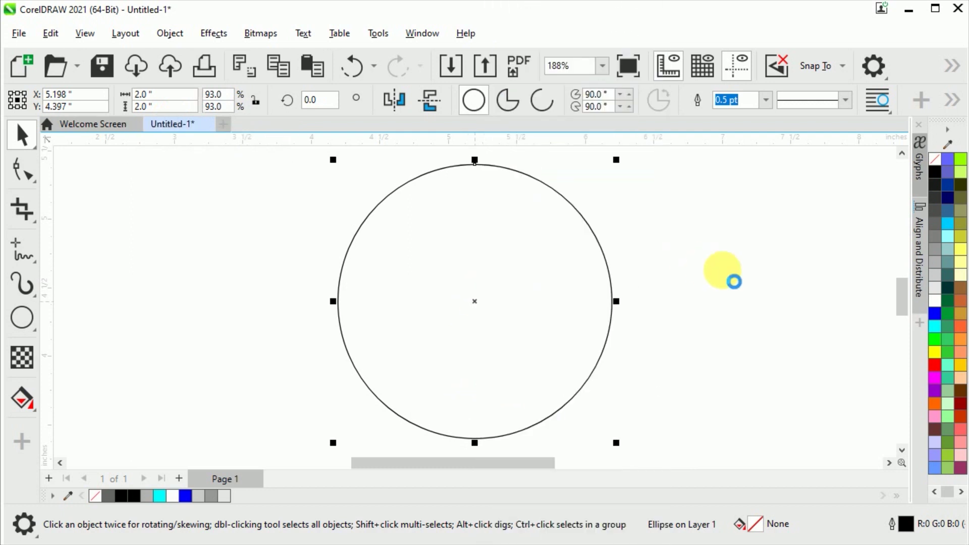
click(688, 272)
right_click(679, 264)
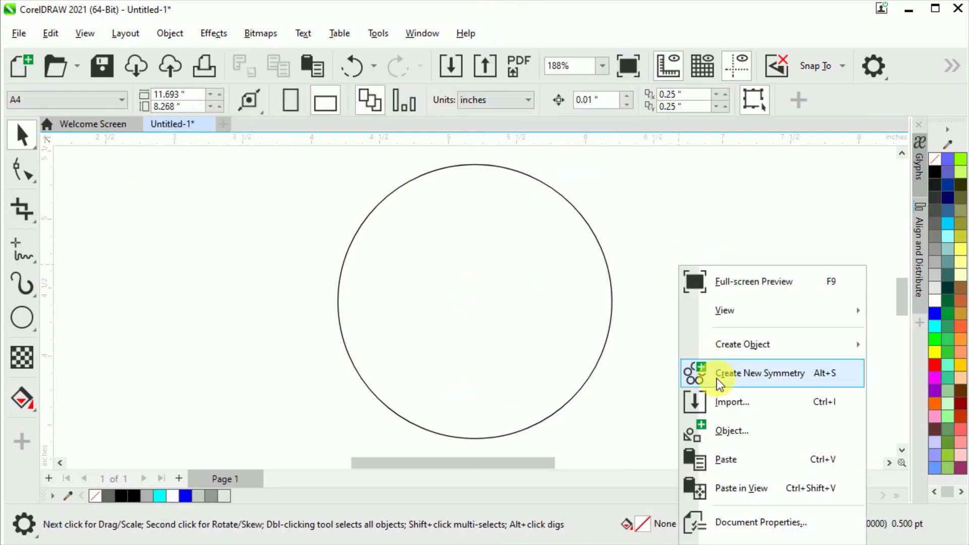
click(725, 458)
click(144, 94)
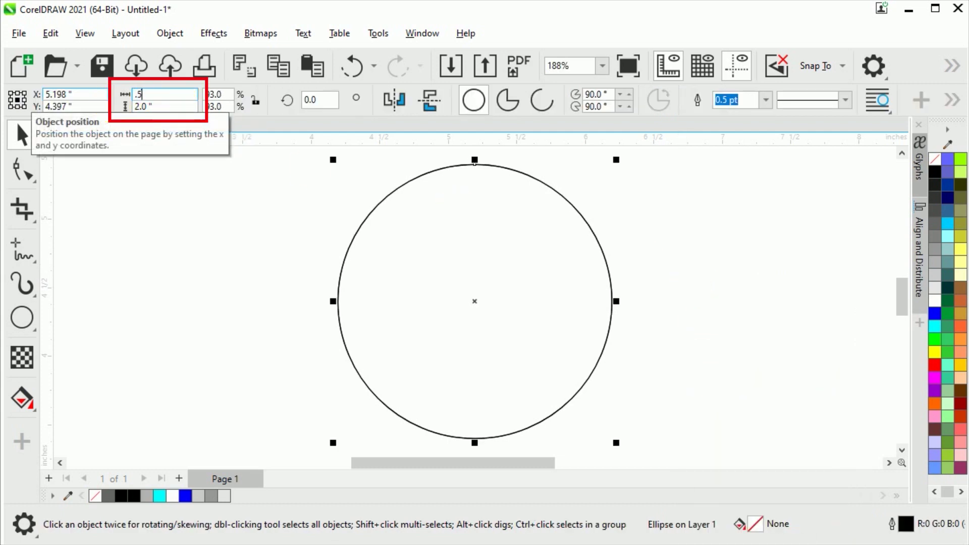
key(Return)
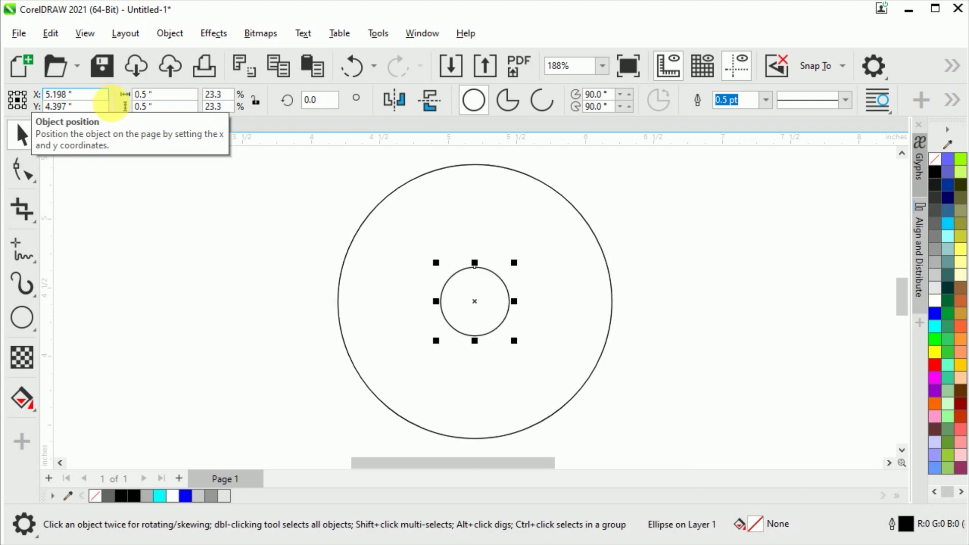
click(642, 306)
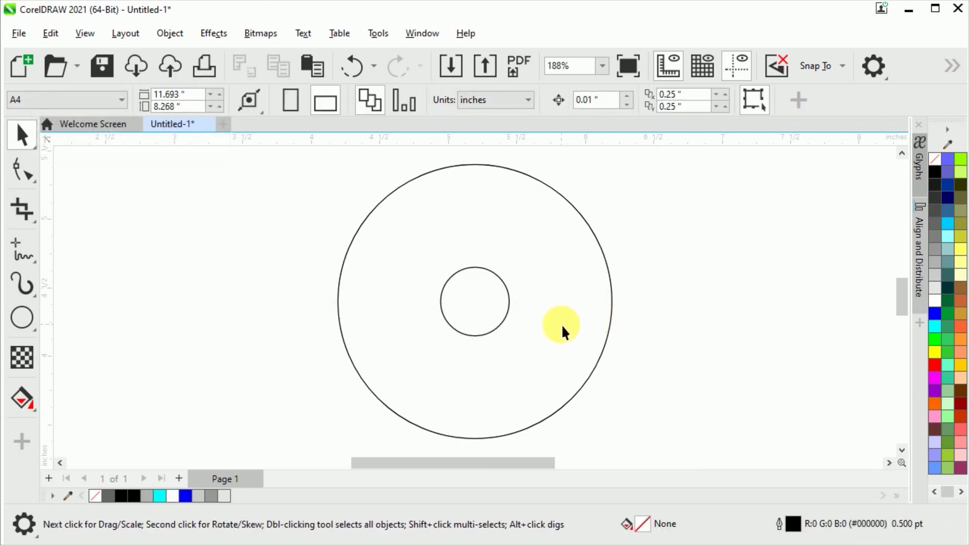
- Draw a horizontal line touching the top of the large circle and extend it past the circle's left side to about 5.09 inches long
scroll(561, 325, down, 1)
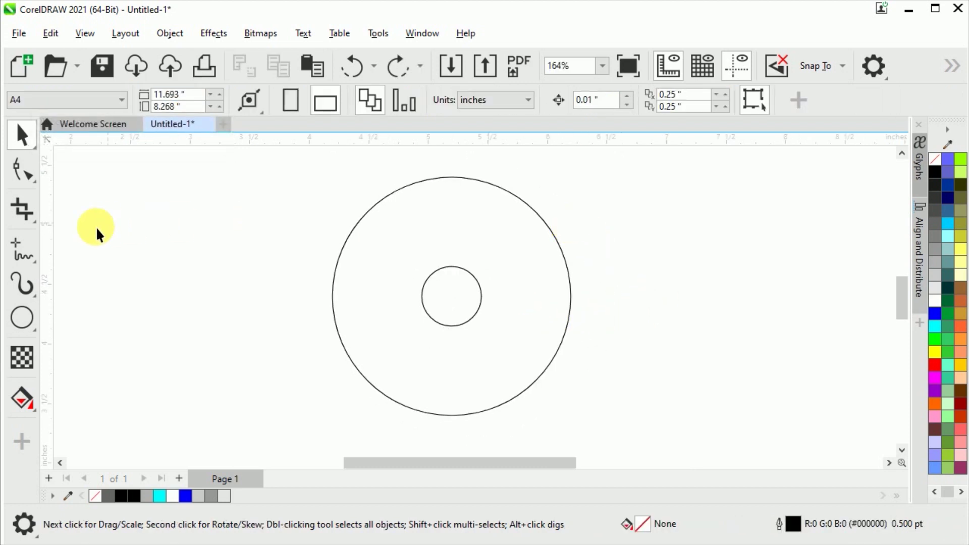
click(22, 246)
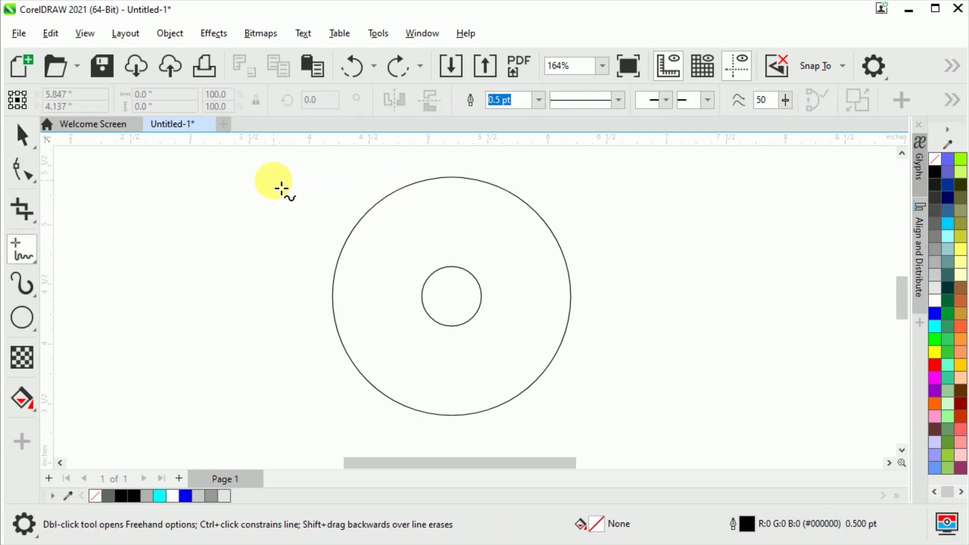
click(457, 184)
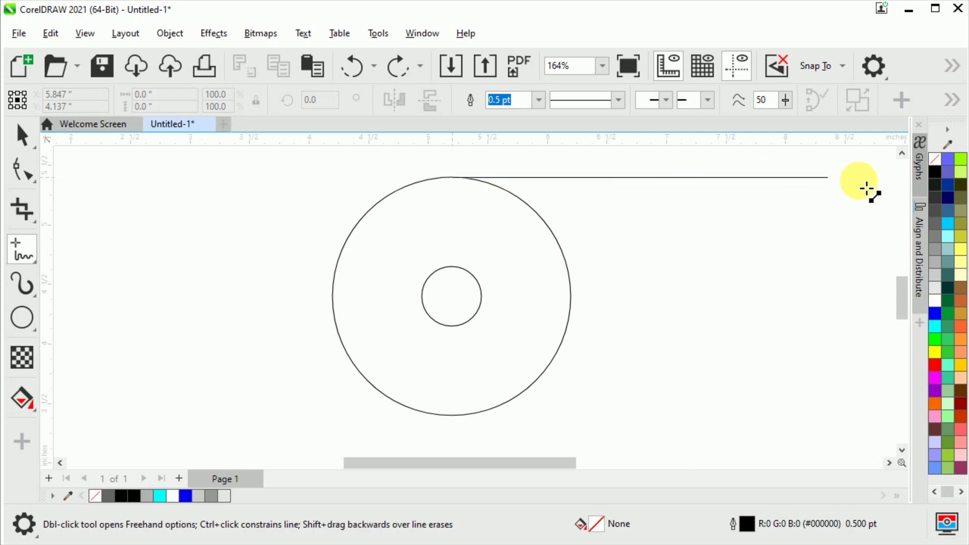
click(839, 177)
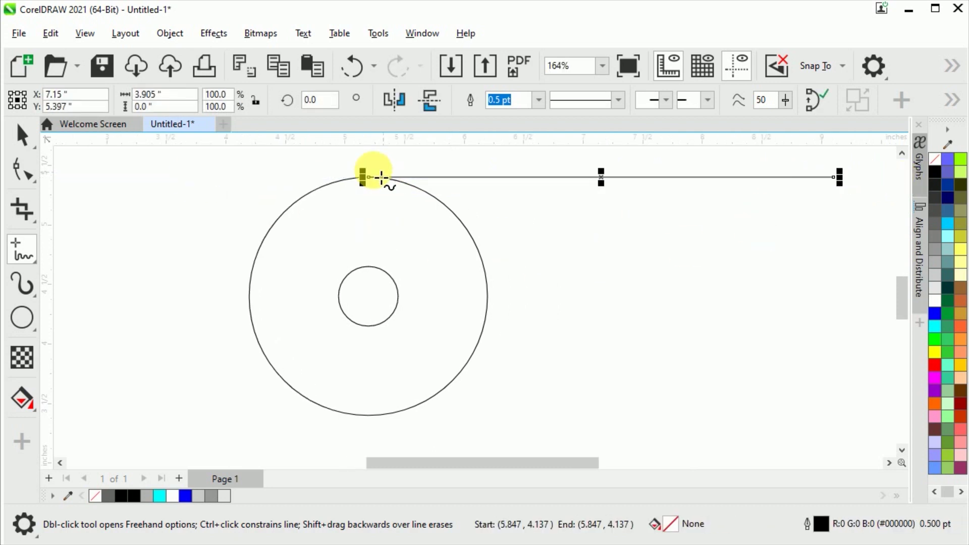
drag(365, 178, 222, 186)
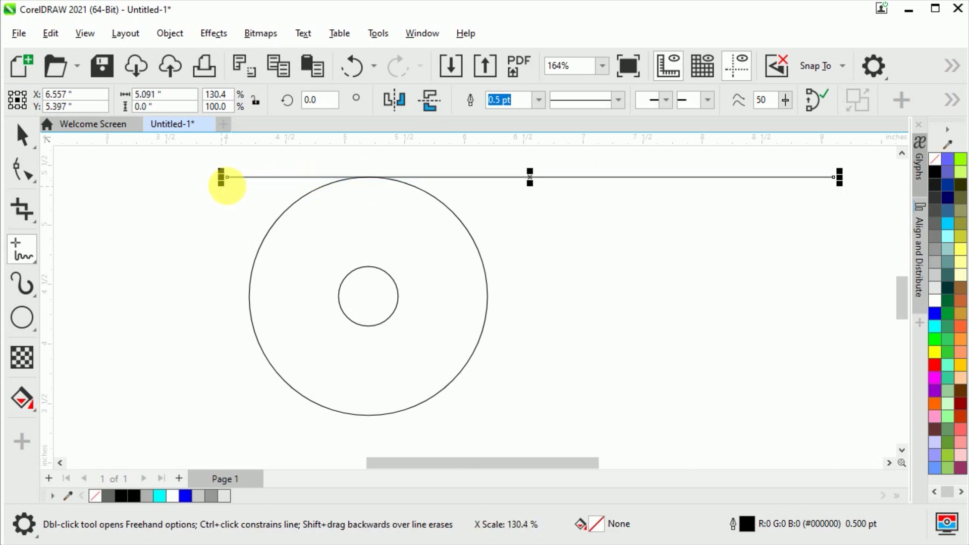
- Set the outline width of both circles and the line to Hairline
click(23, 135)
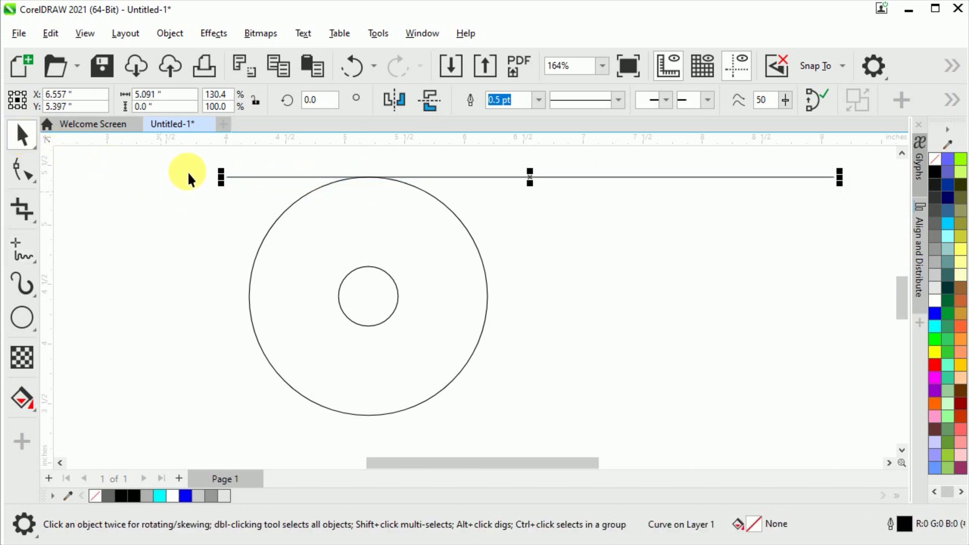
drag(858, 425, 857, 424)
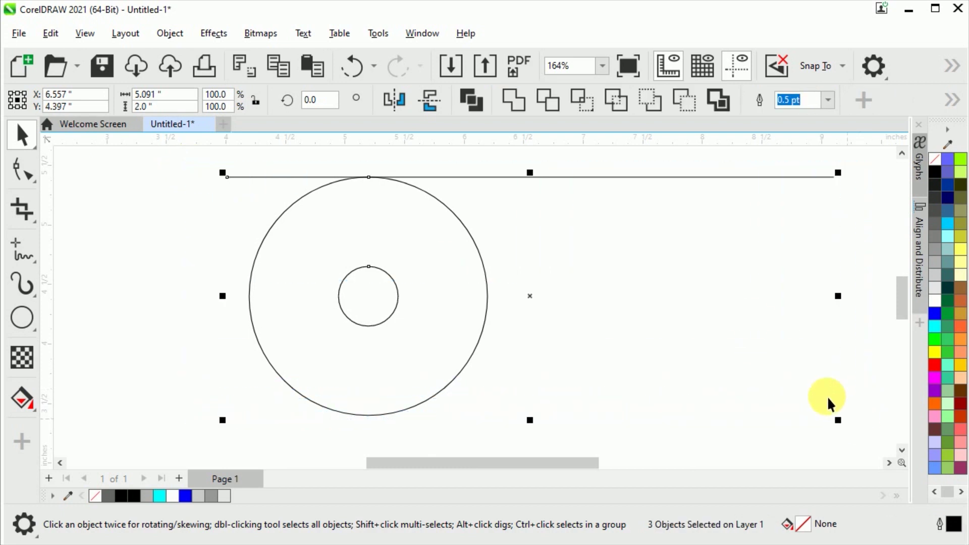
click(827, 101)
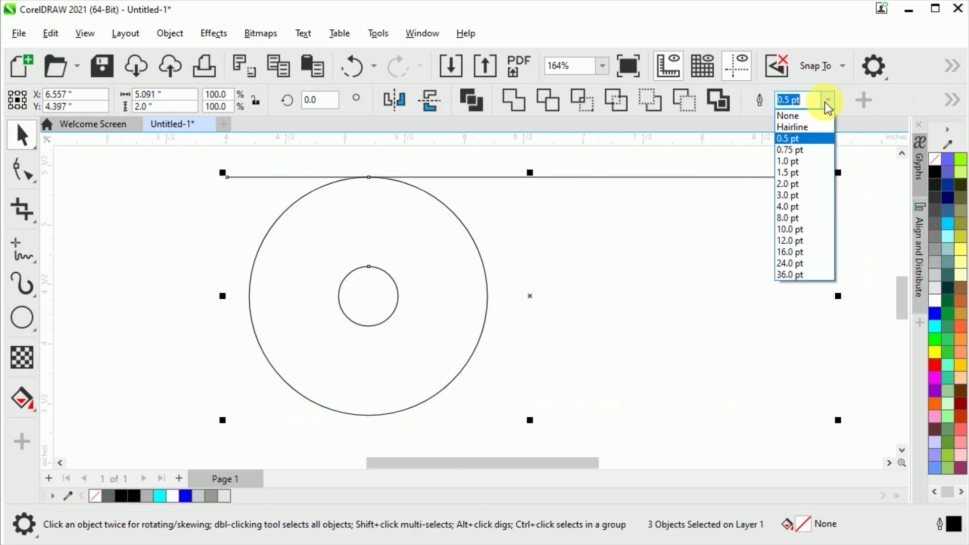
click(808, 125)
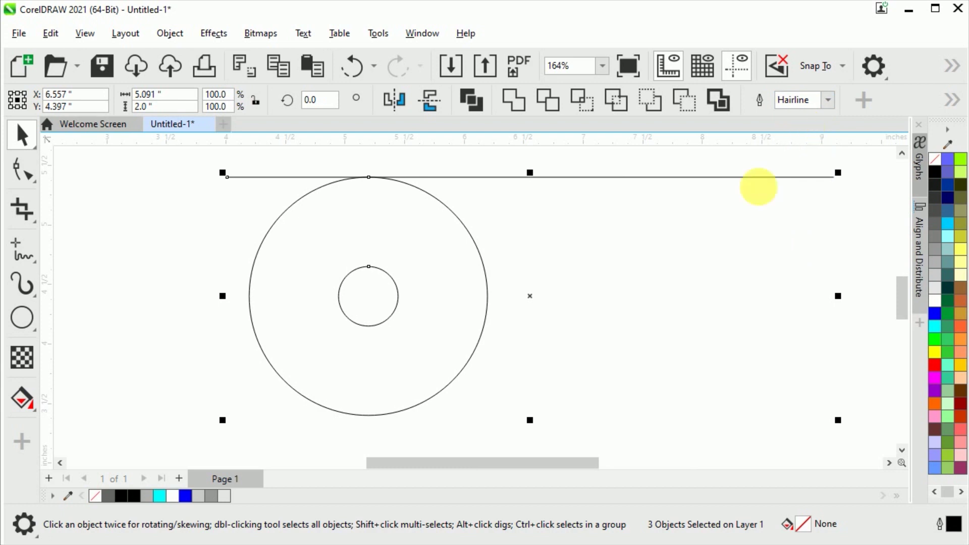
click(701, 223)
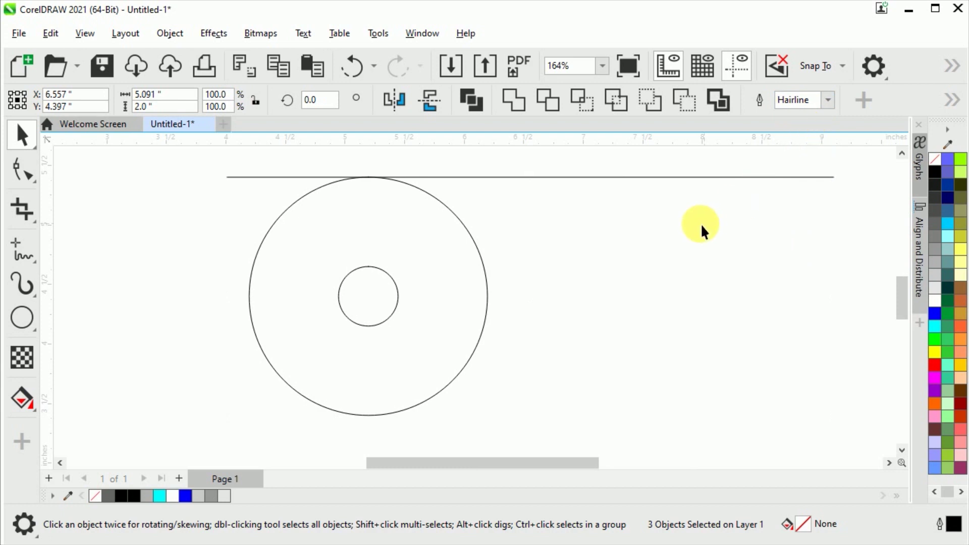
- Copy the horizontal line to the top edge and to the bottom edge of the small circle
click(492, 178)
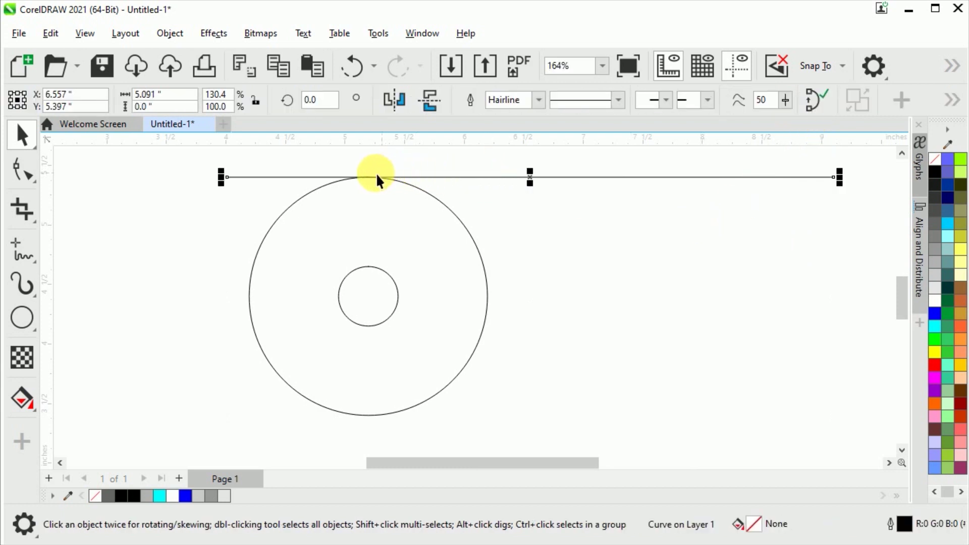
drag(378, 185, 370, 267)
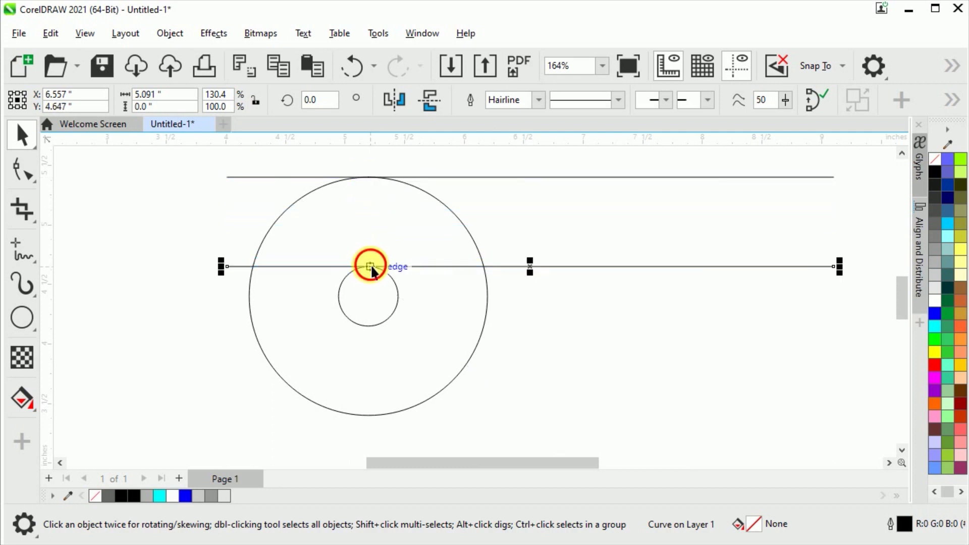
scroll(370, 289, up, 3)
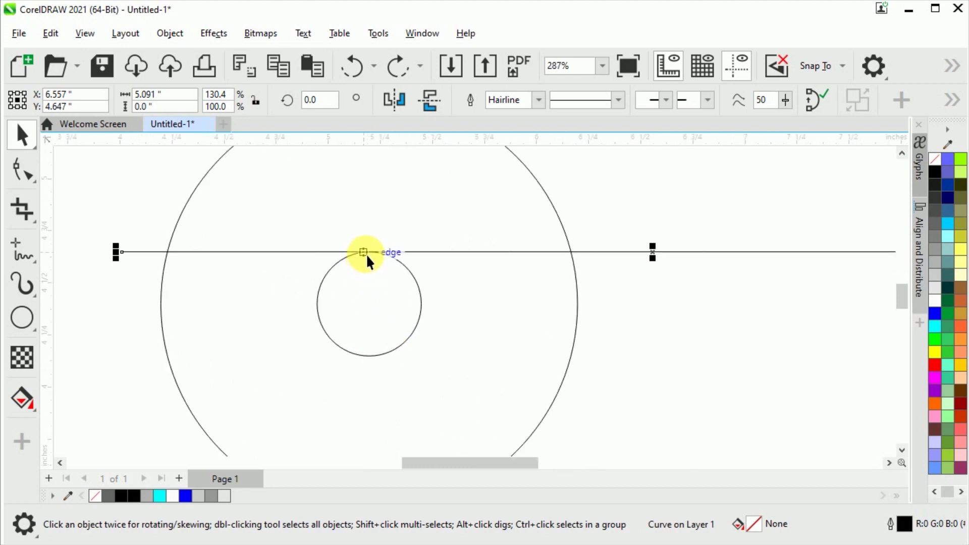
drag(377, 261, 370, 357)
right_click(370, 357)
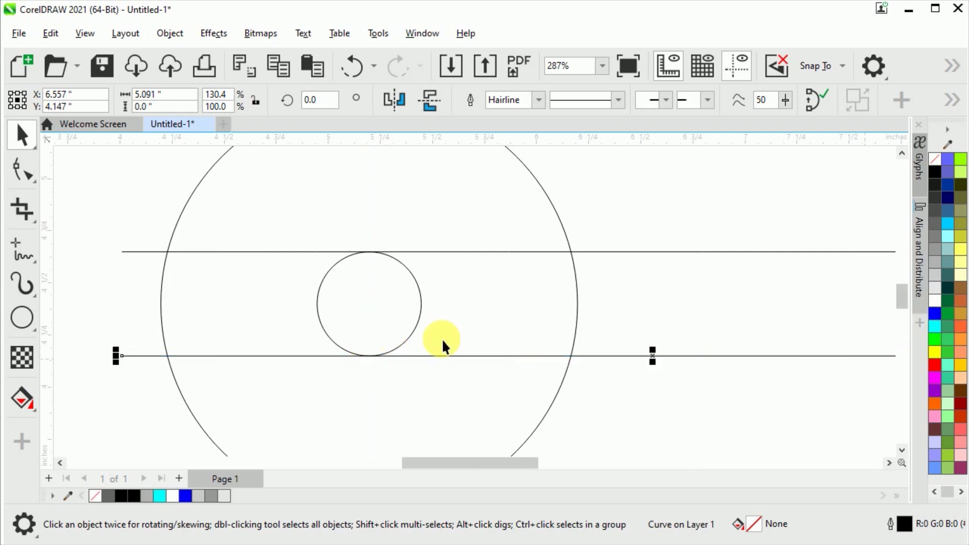
- Copy the lower line to the bottom edge of the large circle and check closely where the line meets the small circle's bottom
scroll(433, 237, down, 1)
scroll(433, 235, down, 2)
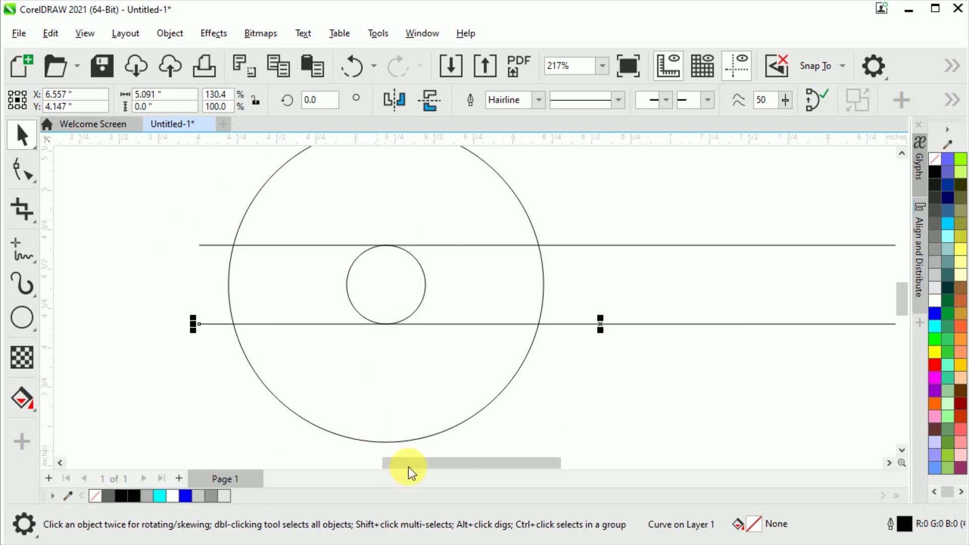
scroll(411, 429, up, 1)
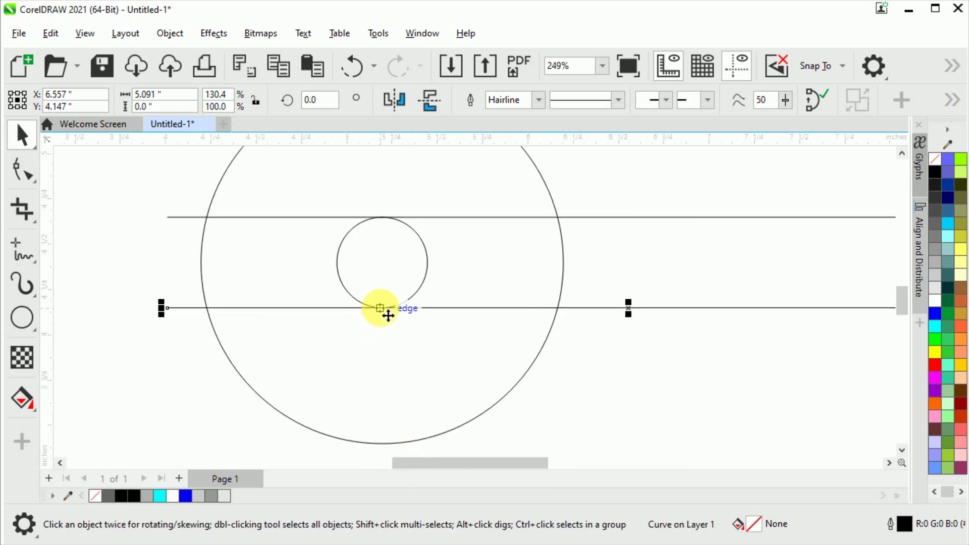
drag(380, 315, 382, 444)
right_click(383, 444)
key(z)
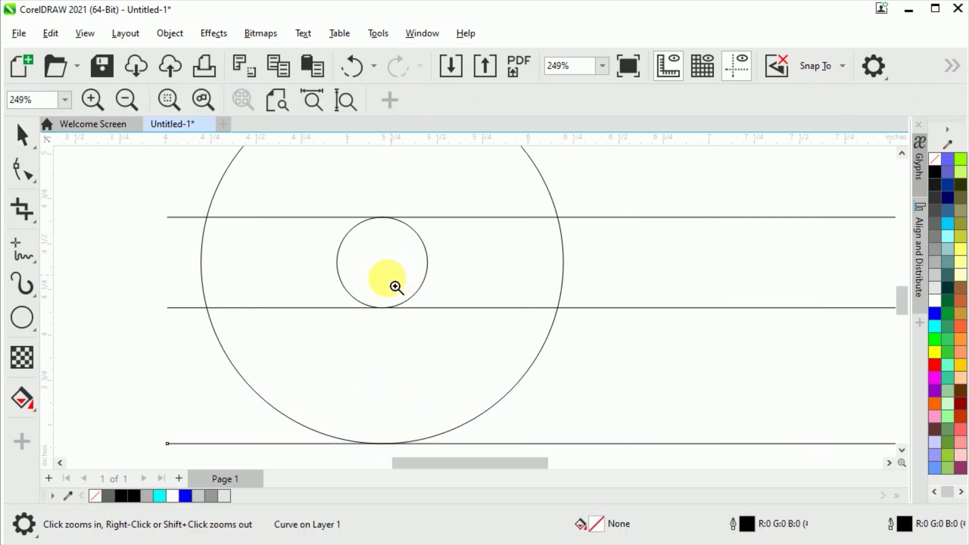
drag(371, 313, 388, 304)
drag(565, 241, 705, 302)
scroll(393, 265, down, 2)
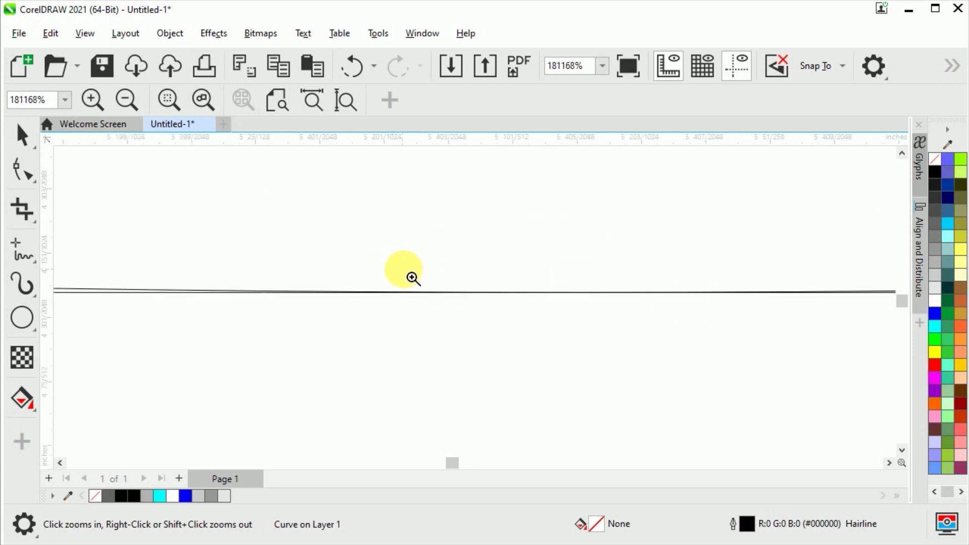
key(F4)
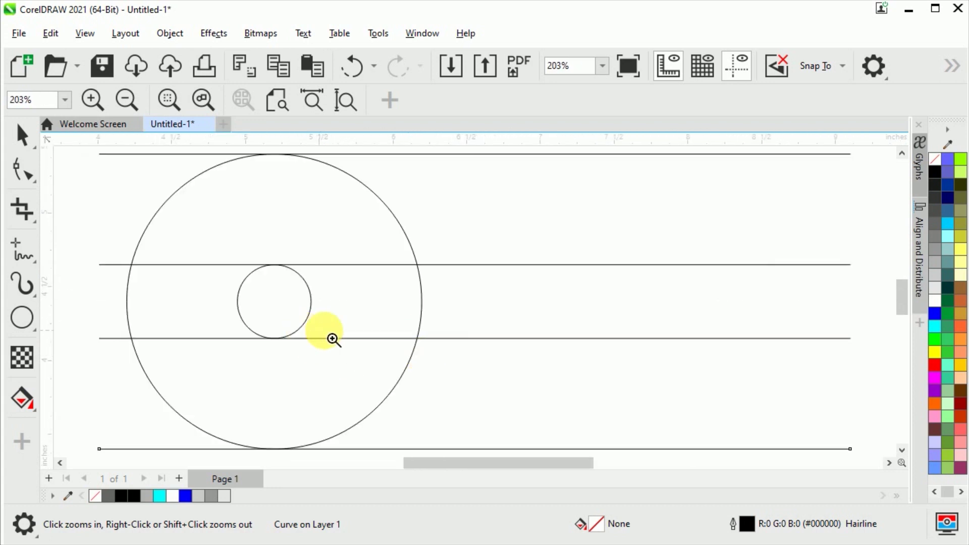
- Duplicate the large circle in place and scale the copy to 1.25 inches, spanning from the bottom line to the line above the small circle
click(23, 139)
click(270, 190)
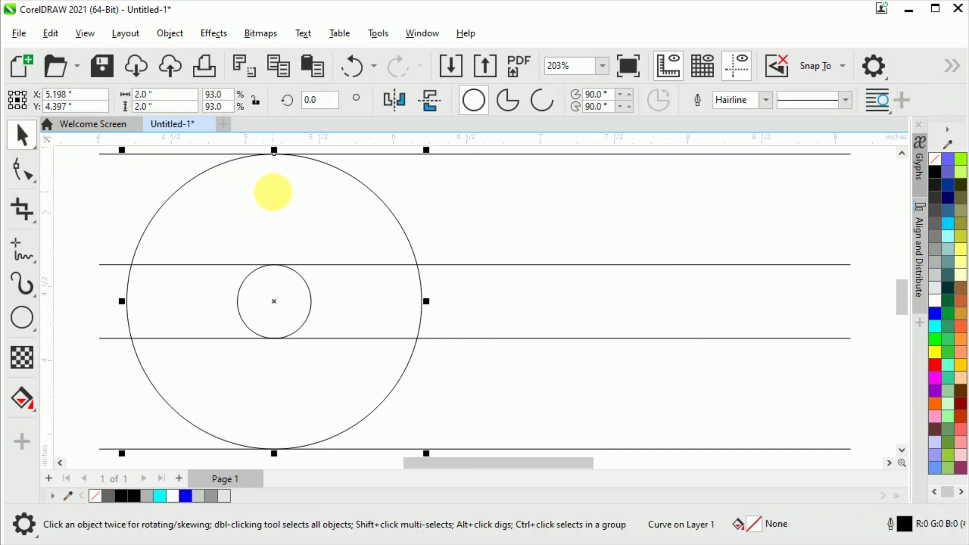
right_click(280, 193)
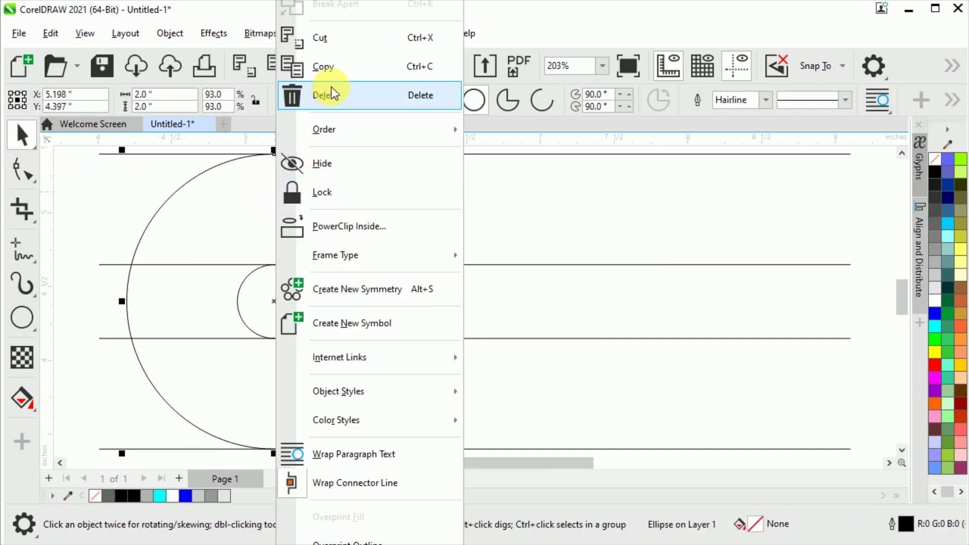
click(323, 67)
click(474, 171)
right_click(506, 192)
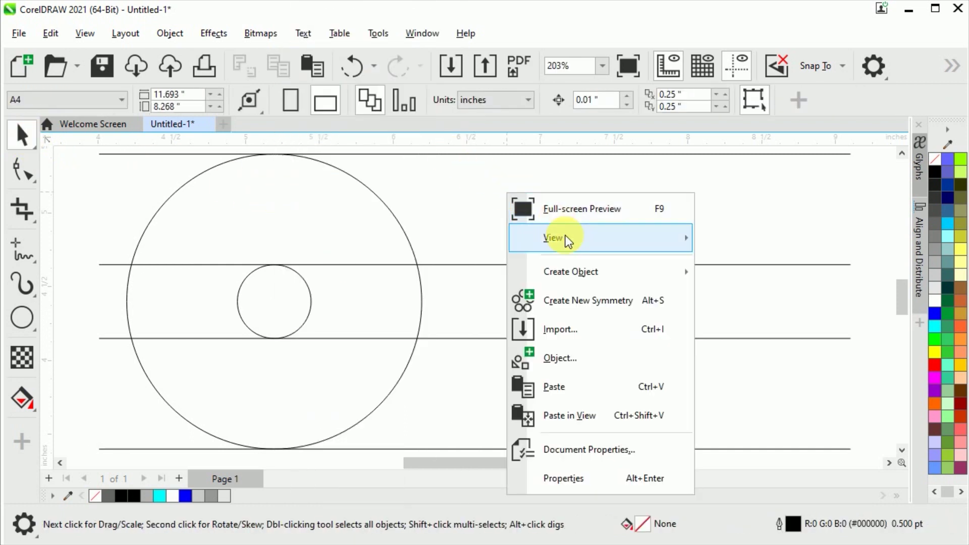
click(597, 387)
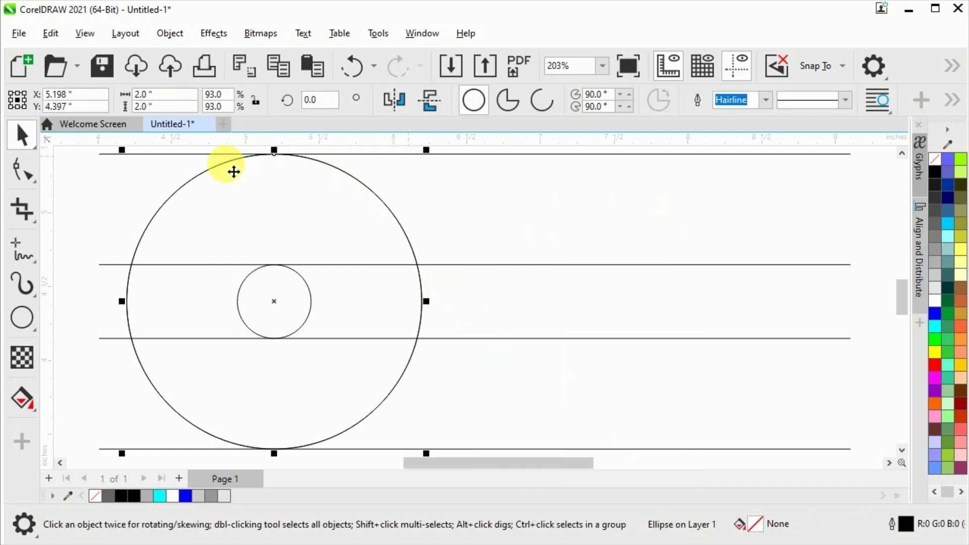
drag(122, 151, 153, 261)
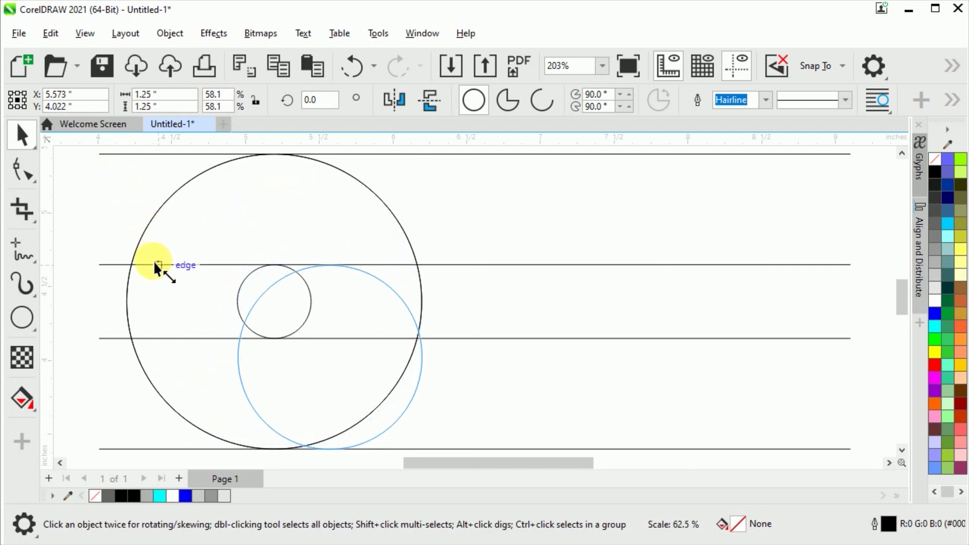
drag(154, 263, 154, 262)
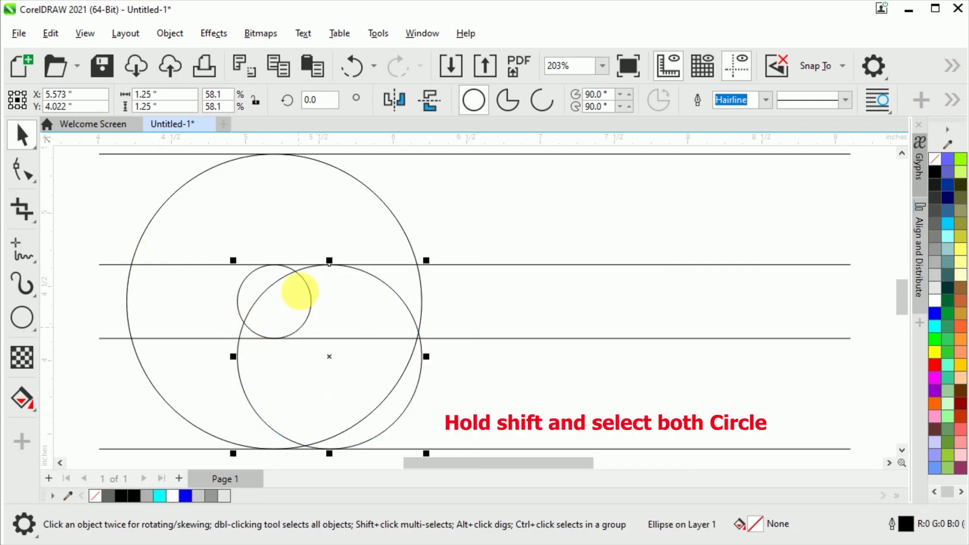
- Align the 1.25-inch circle and the large circle on their horizontal centers so both share one vertical axis
shift+click(290, 227)
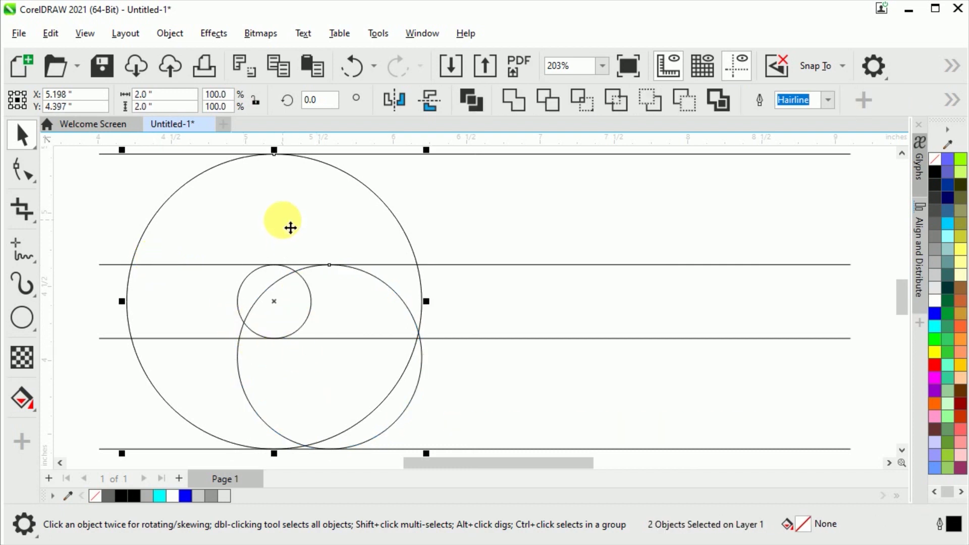
click(958, 107)
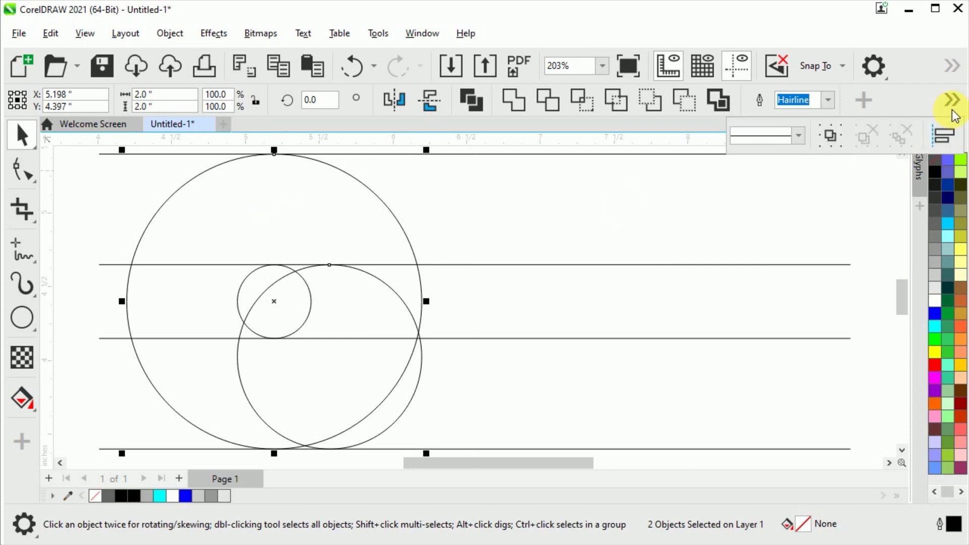
click(940, 142)
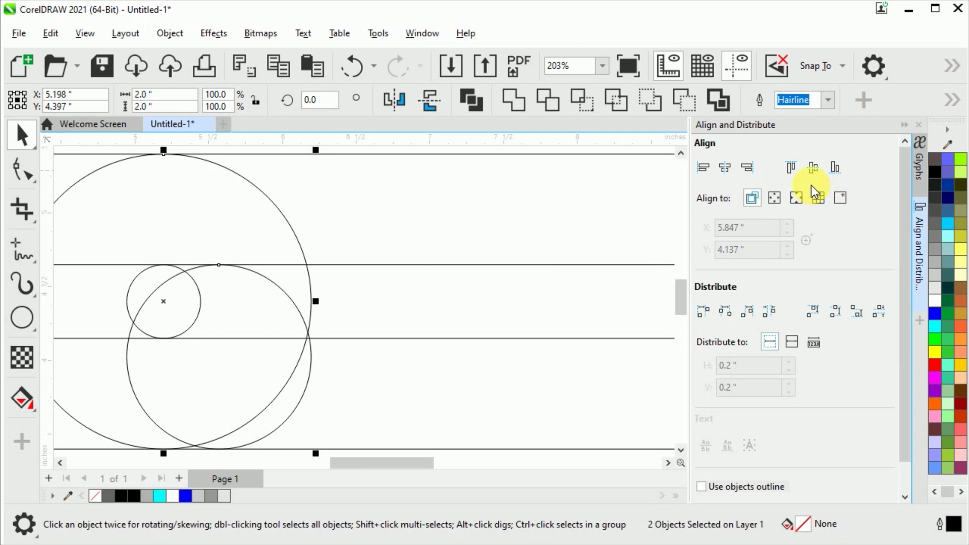
click(726, 173)
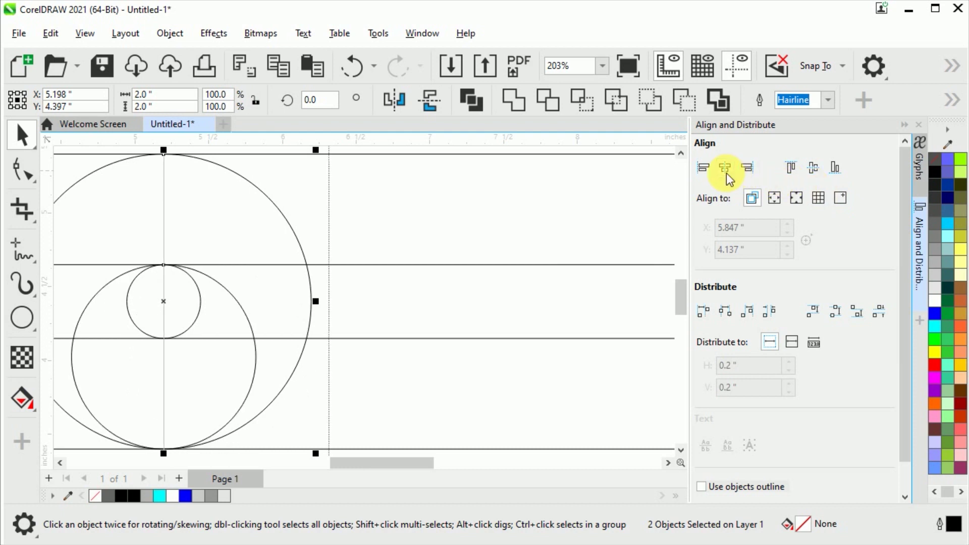
click(902, 126)
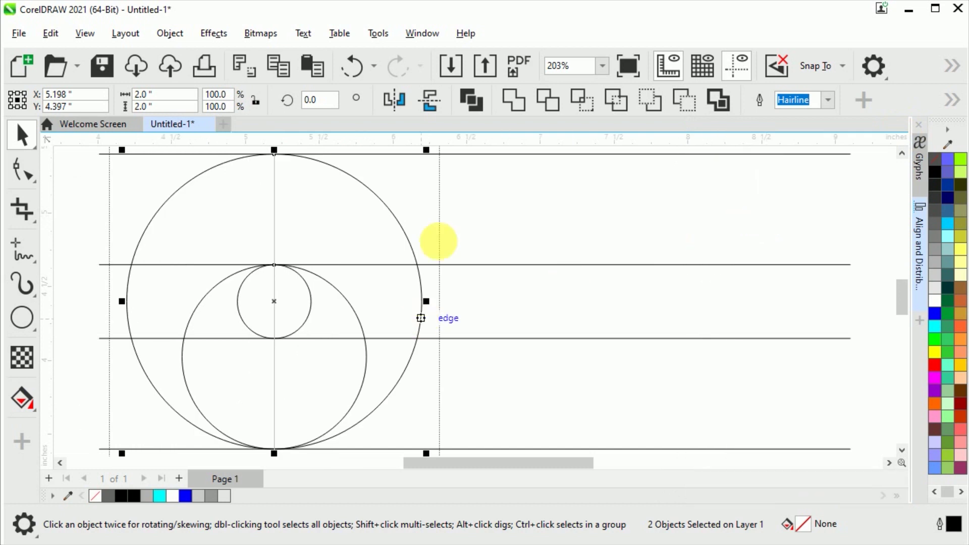
click(473, 175)
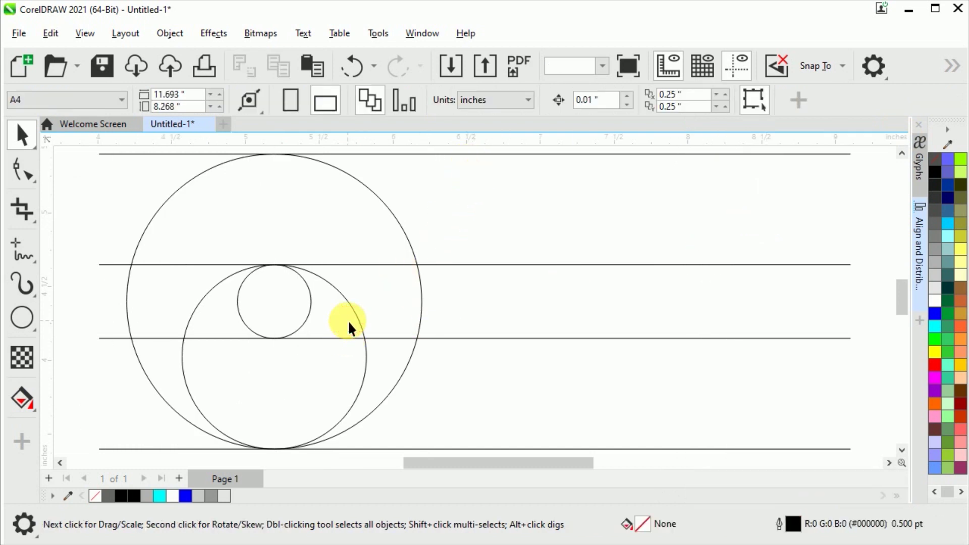
- Copy the 1.25-inch circle in place and move the copy straight up until its bottom quadrant snaps to the small circle's bottom
click(354, 327)
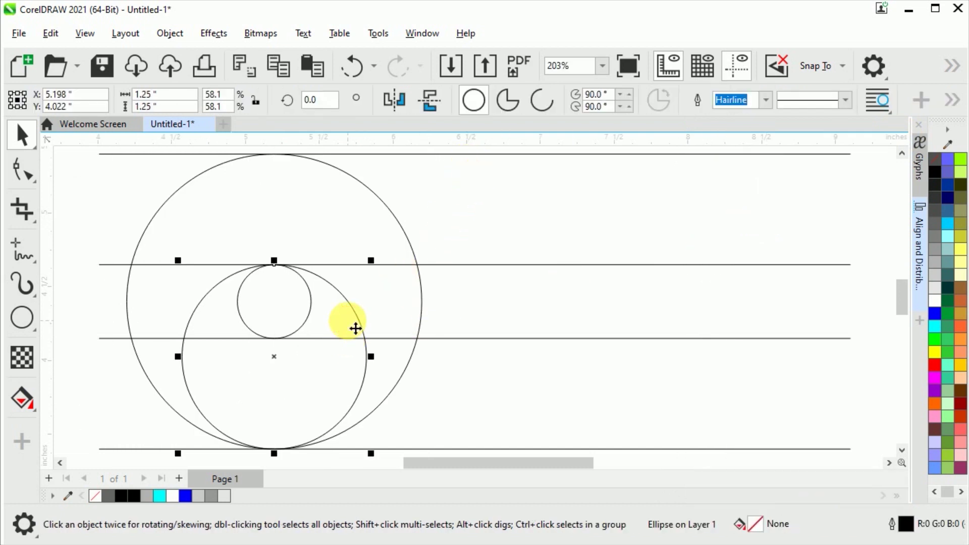
right_click(281, 367)
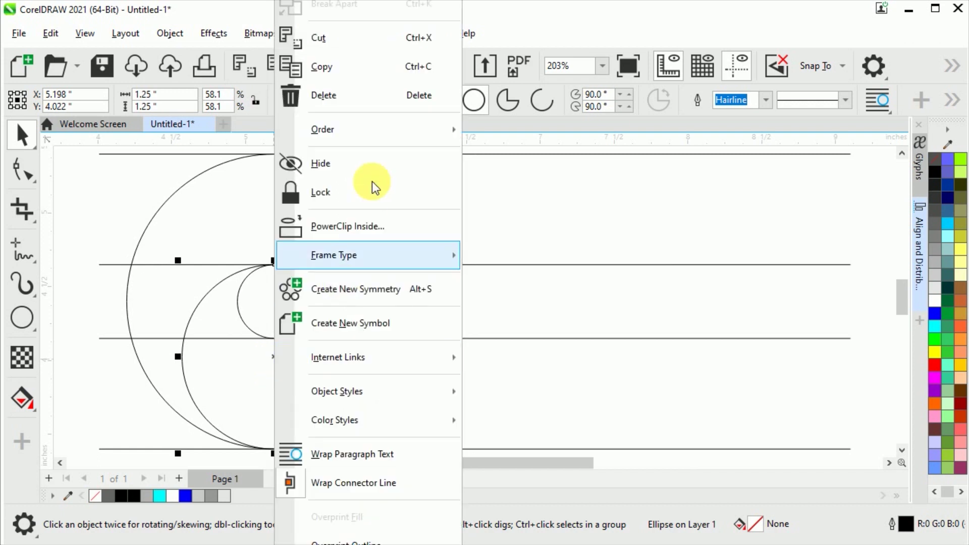
click(353, 70)
right_click(470, 229)
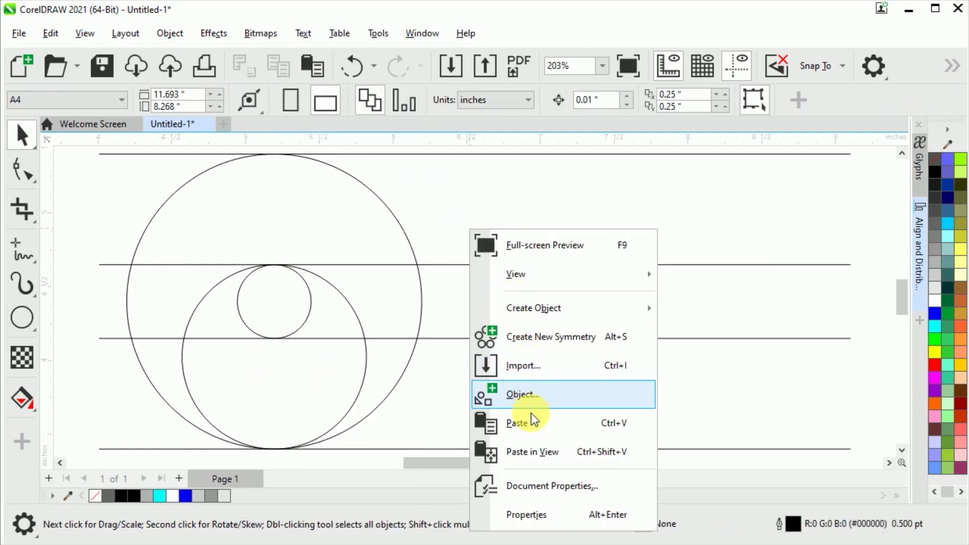
click(534, 427)
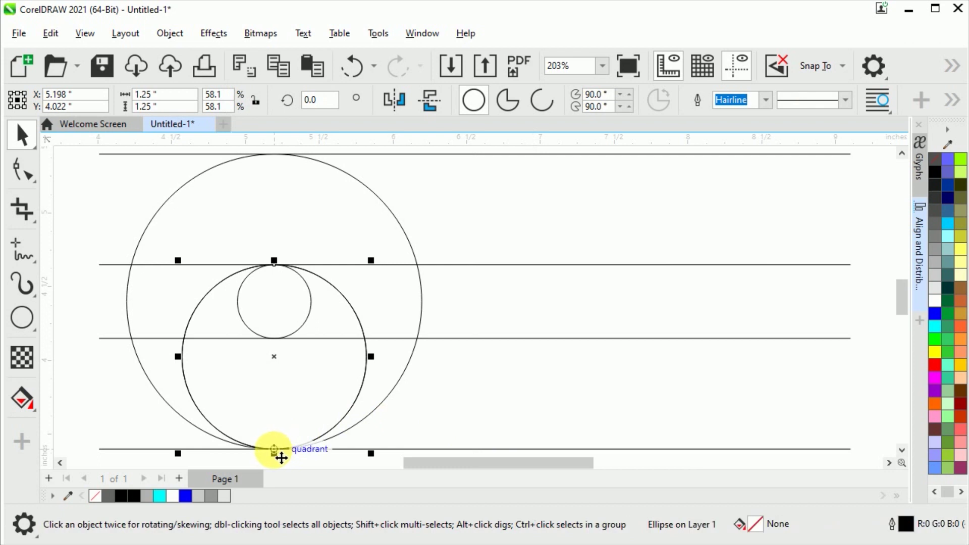
drag(273, 448, 275, 337)
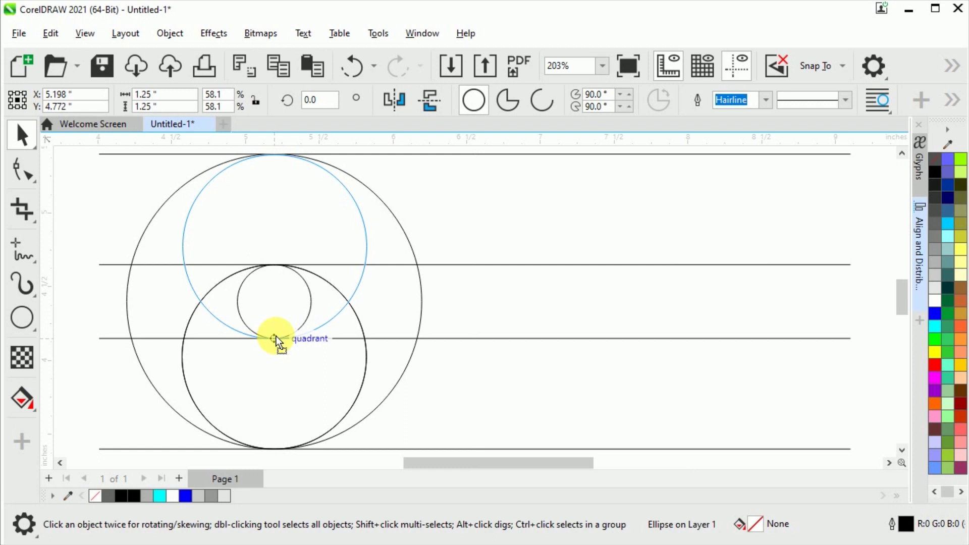
drag(275, 338, 278, 339)
click(447, 211)
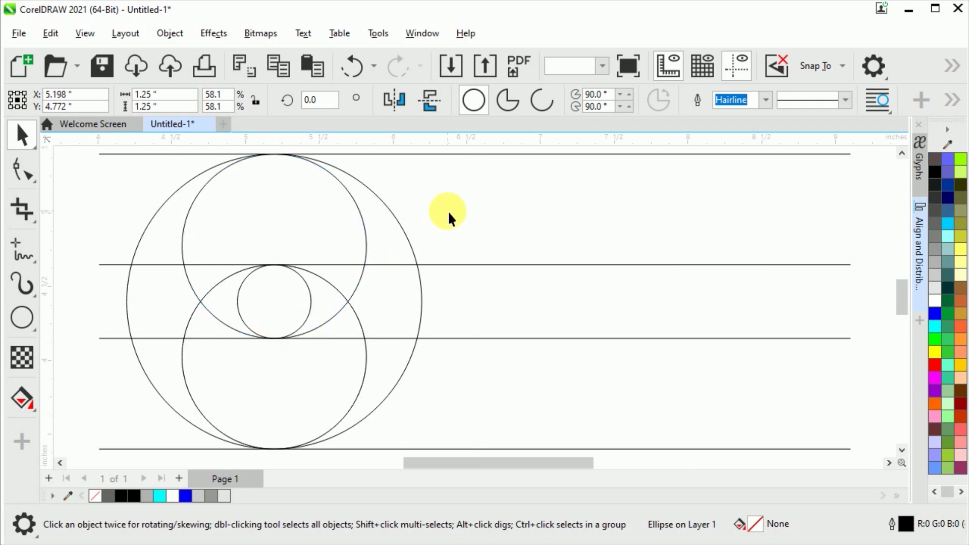
- Copy all four circles, move the copy horizontally along the lines to about X 7.91 inches, and check closely its contact with the top line
scroll(311, 301, down, 1)
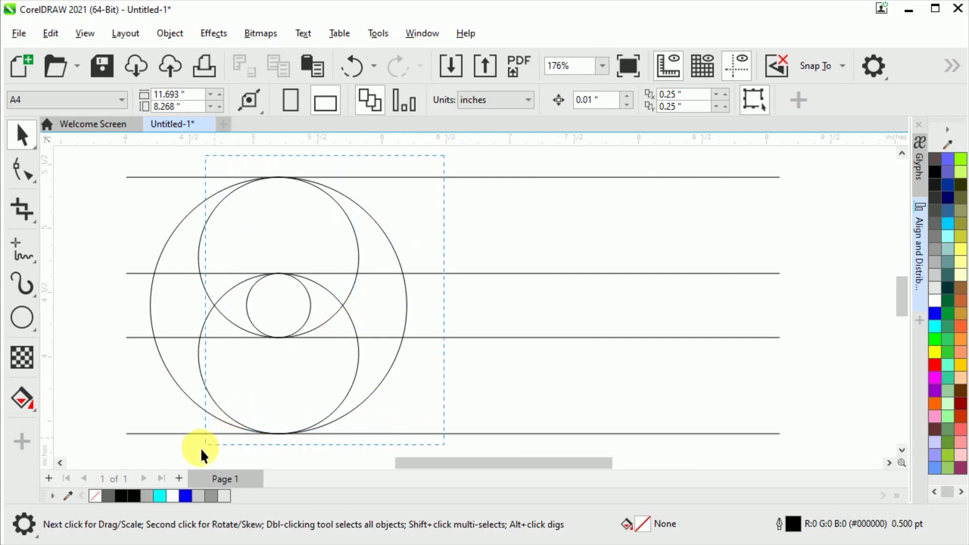
scroll(200, 447, down, 2)
drag(144, 407, 144, 407)
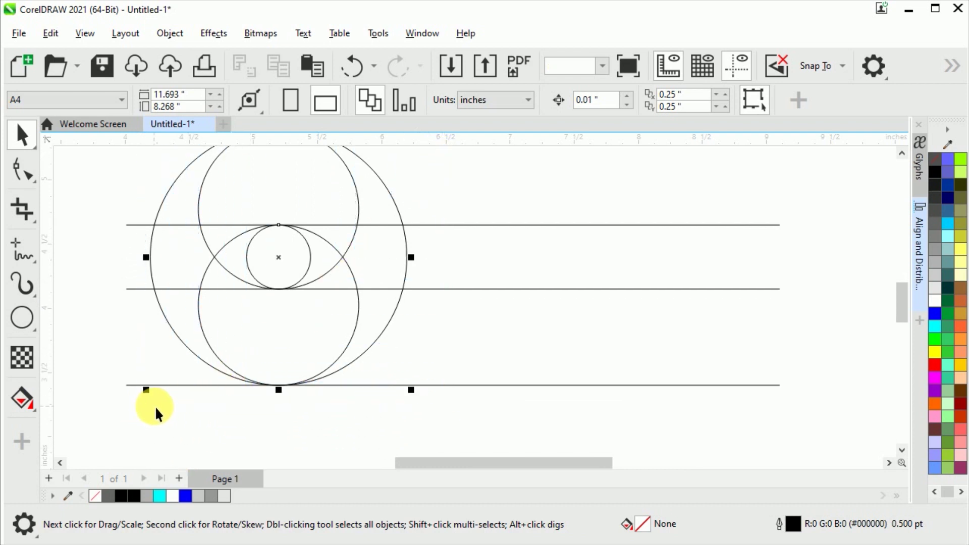
scroll(296, 389, down, 2)
scroll(286, 243, up, 2)
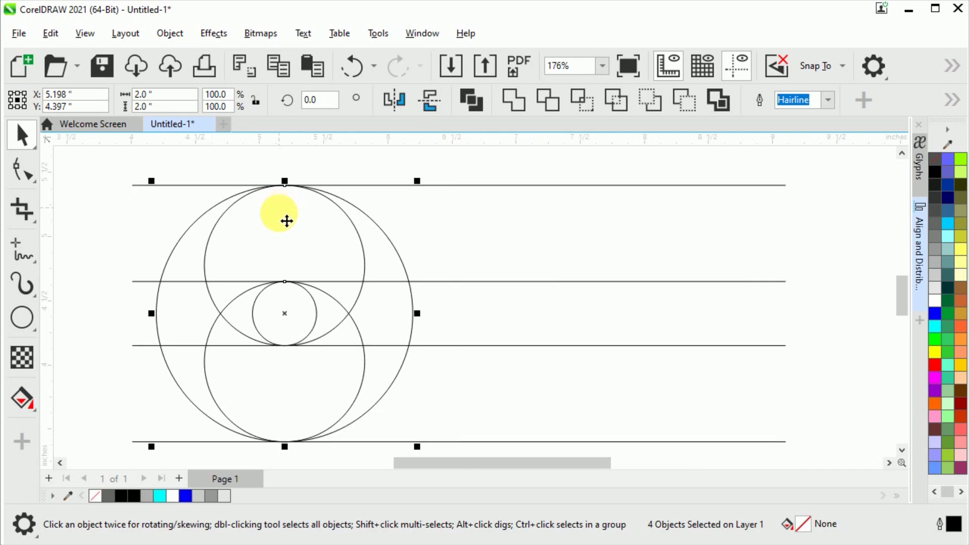
right_click(291, 319)
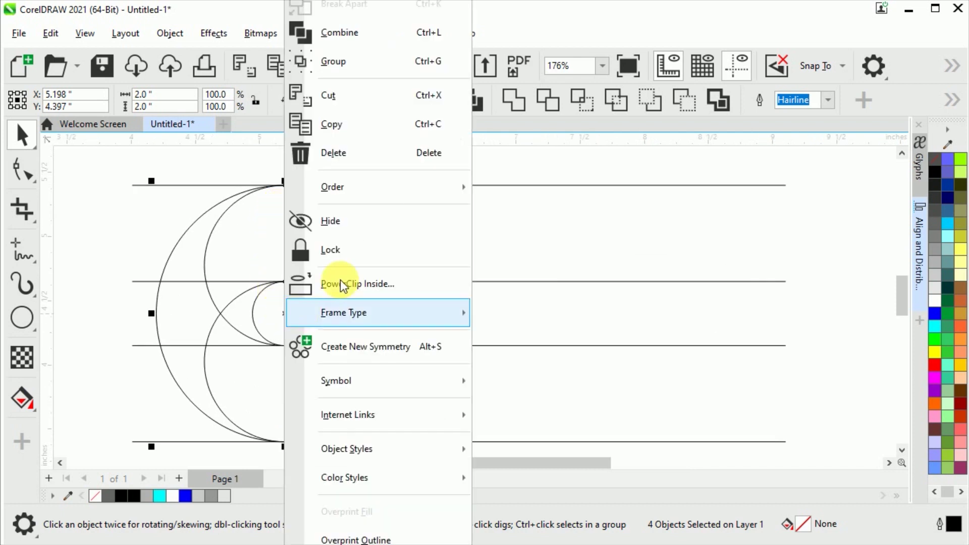
click(361, 133)
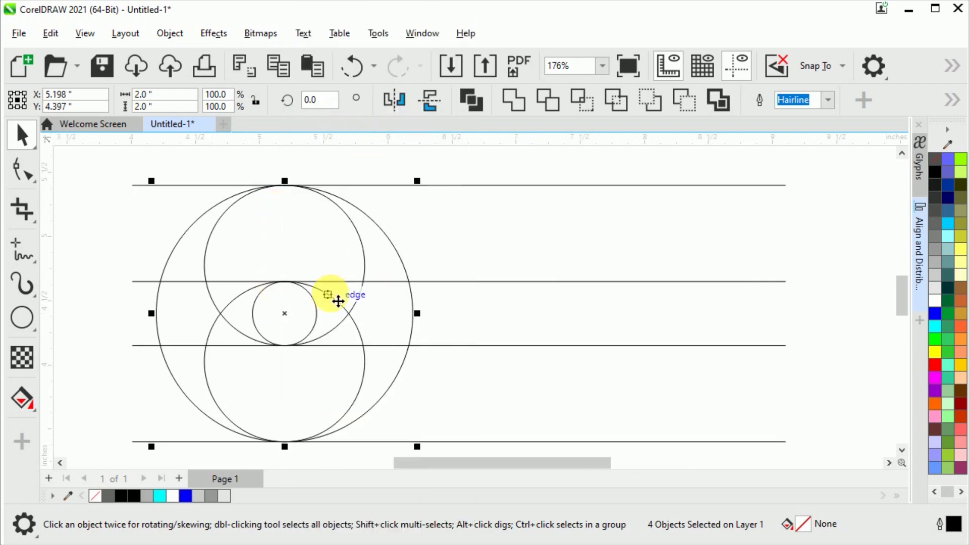
right_click(452, 171)
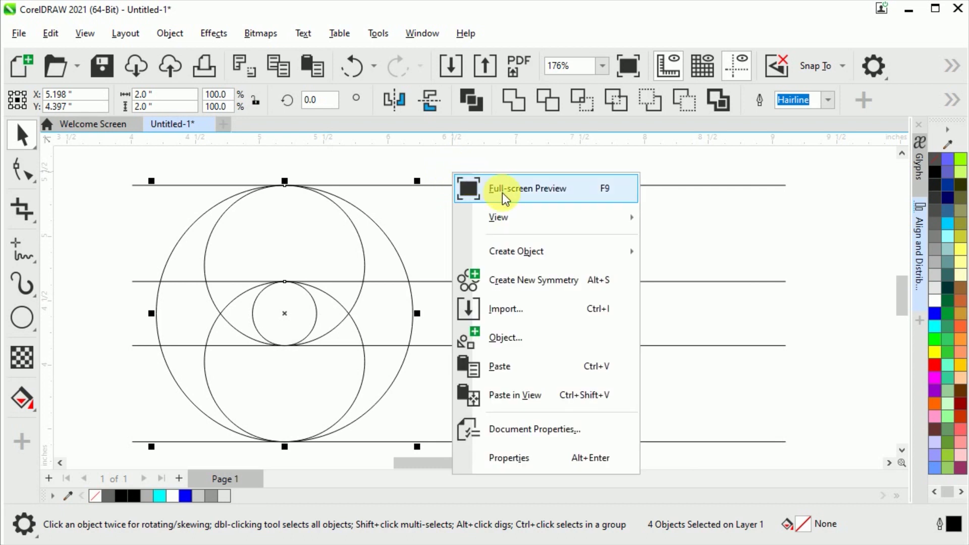
click(498, 362)
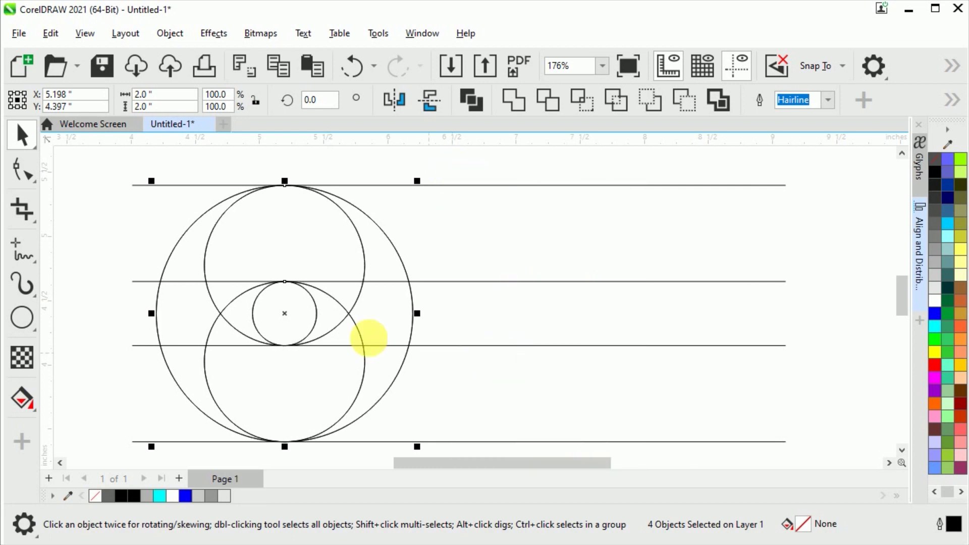
drag(295, 325, 632, 305)
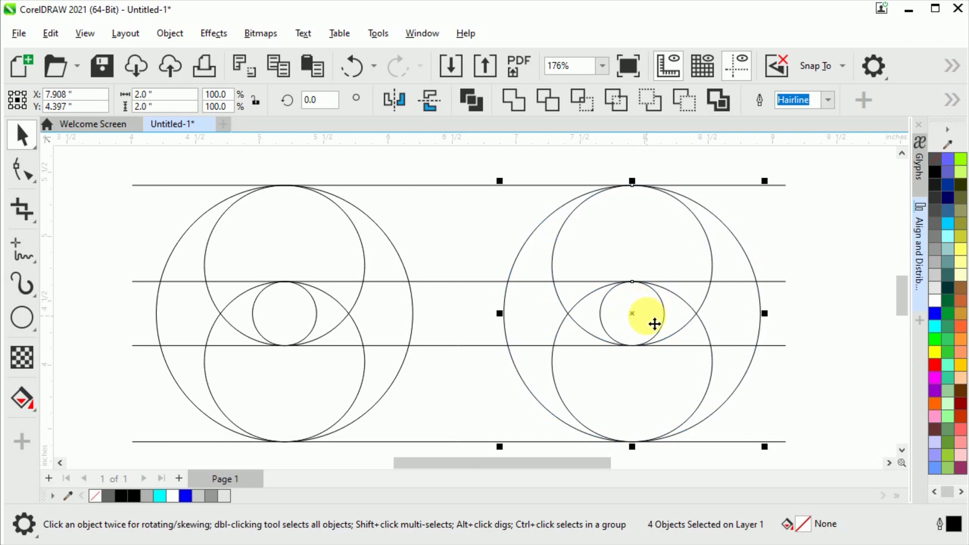
key(z)
drag(624, 175, 666, 214)
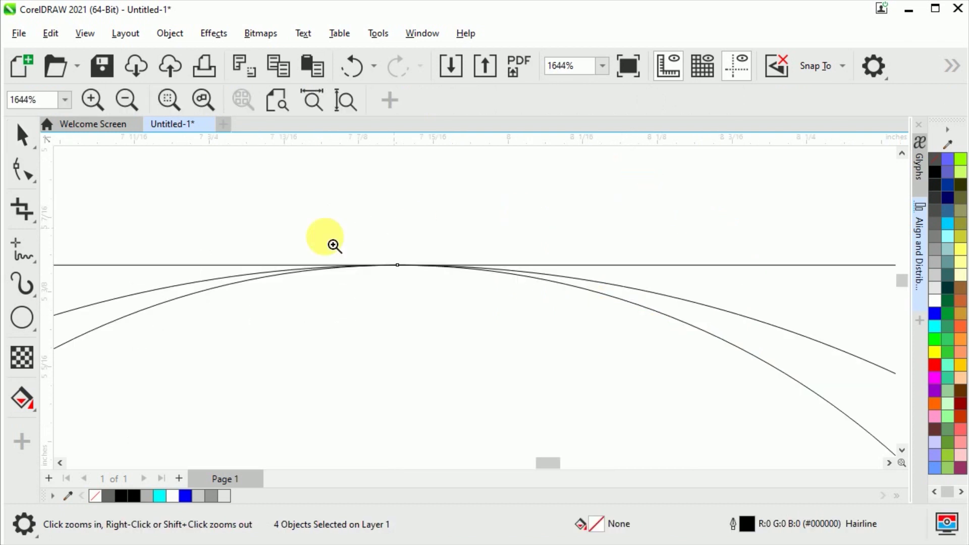
click(378, 263)
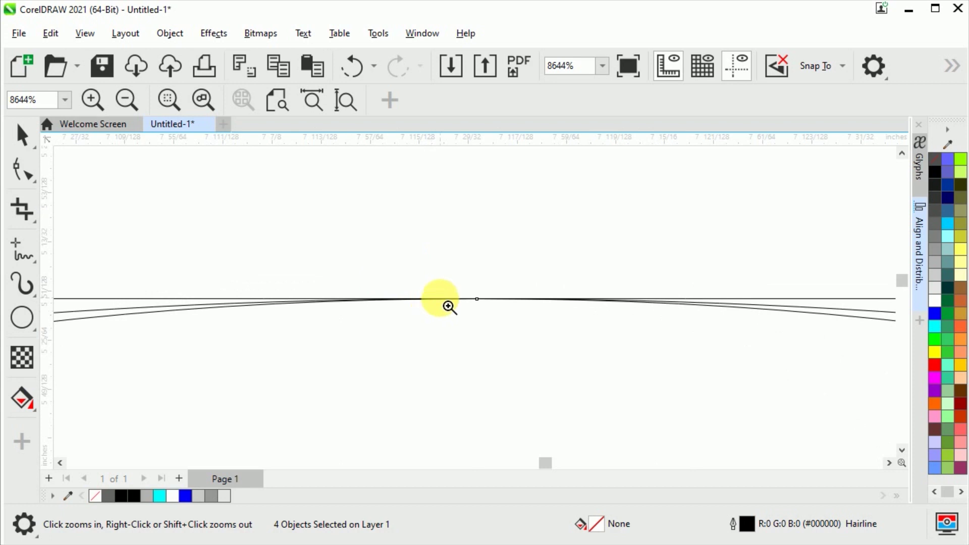
key(F4)
click(22, 136)
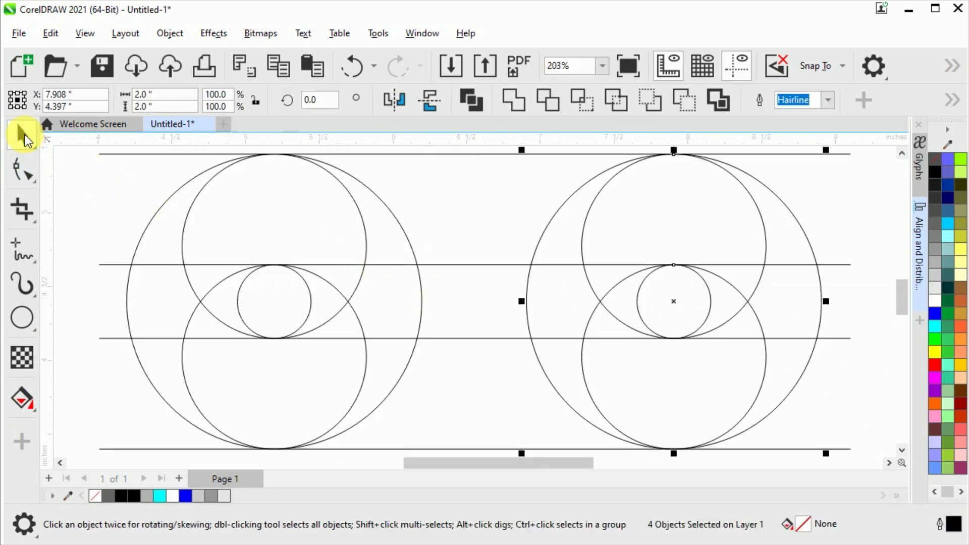
click(123, 196)
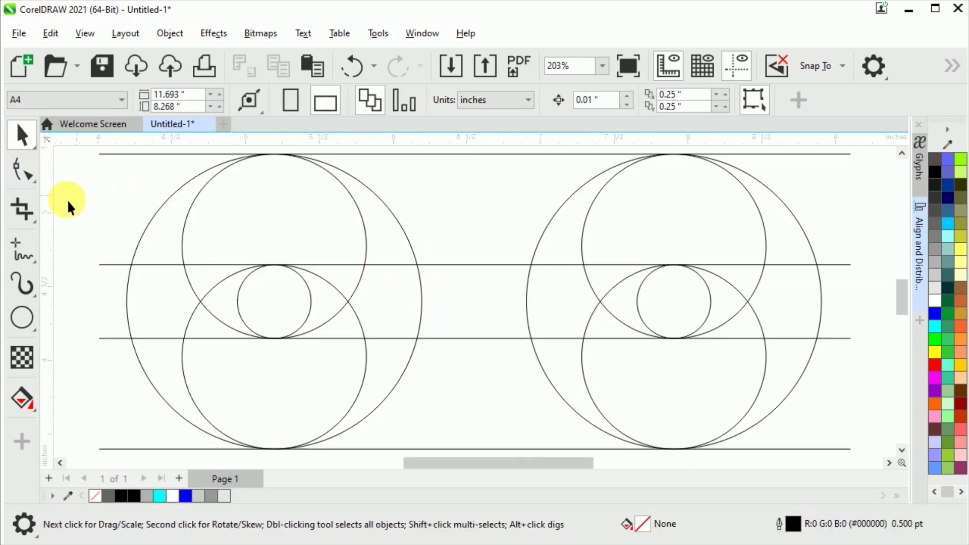
- Use Virtual Segment Delete to remove the arcs and line segments crossing the upper and lower bands between the outer circles
click(35, 222)
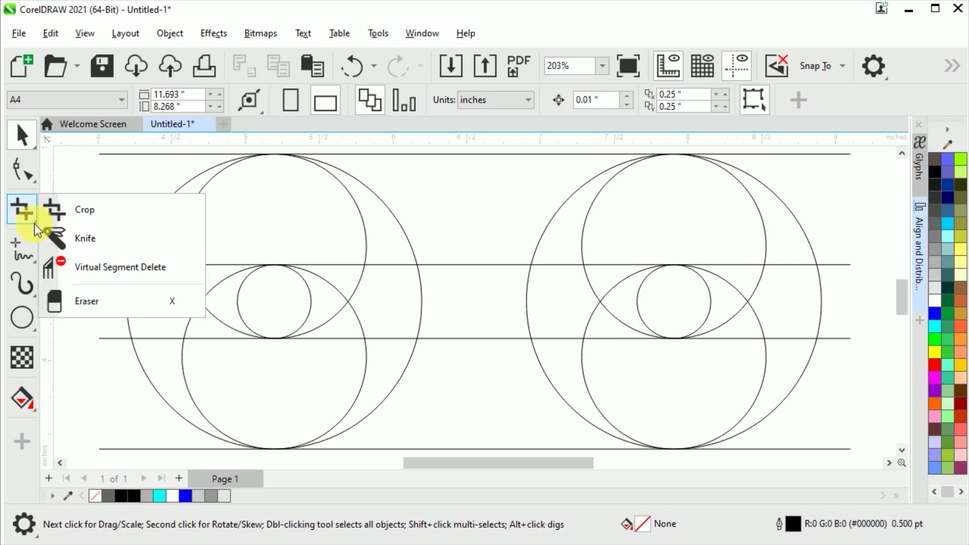
click(109, 267)
drag(169, 321, 166, 343)
drag(165, 301, 198, 244)
drag(327, 216, 796, 324)
click(785, 339)
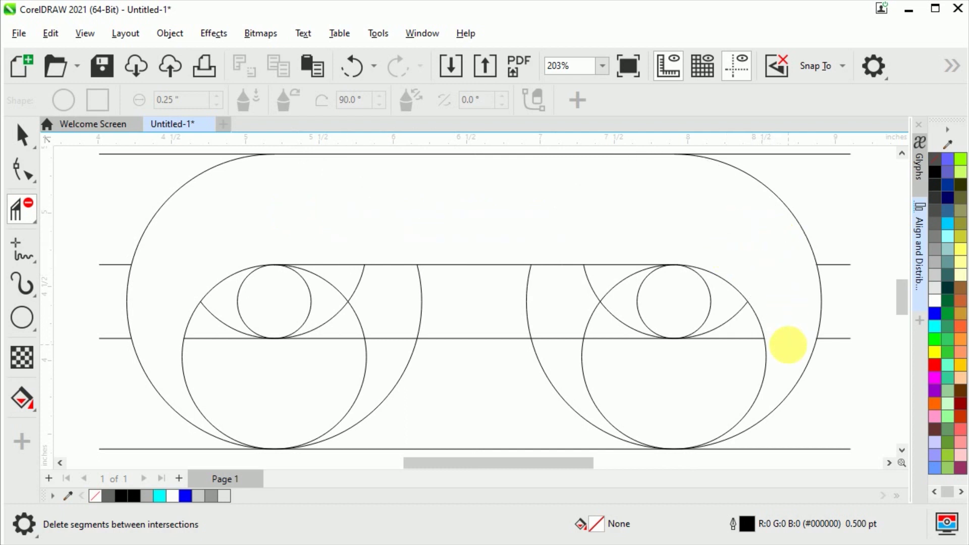
drag(722, 308, 721, 346)
mouse_move(217, 305)
mouse_down()
mouse_move(218, 356)
mouse_move(264, 380)
mouse_move(247, 382)
mouse_move(686, 383)
mouse_up()
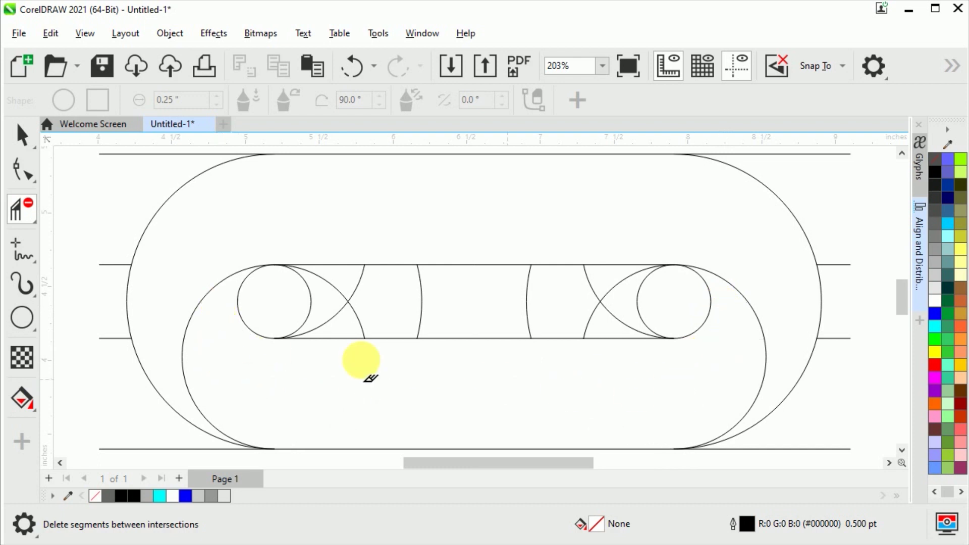
- Smart-fill the lower enclosed shape with light grey and the upper enclosed shape with black, both with a 0.5 pt black outline
click(37, 410)
click(83, 425)
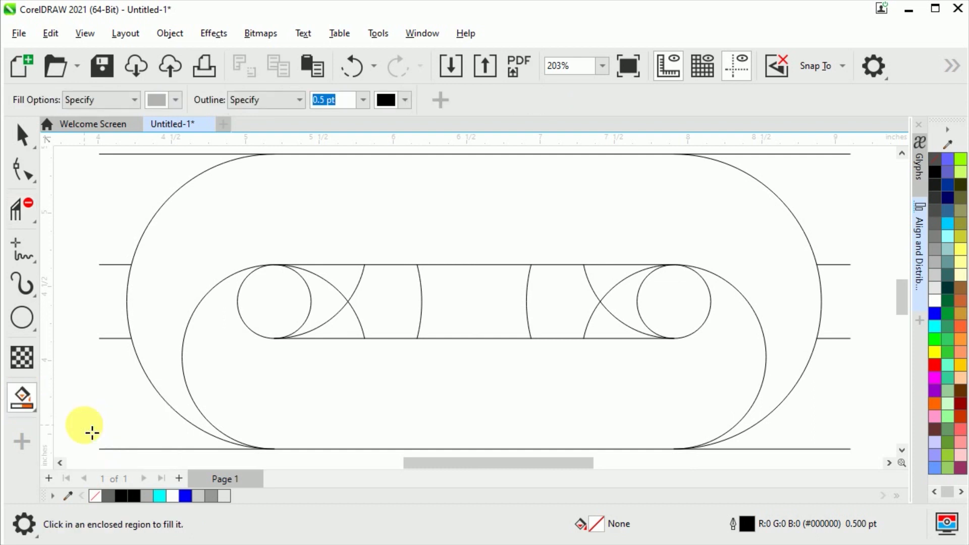
click(353, 440)
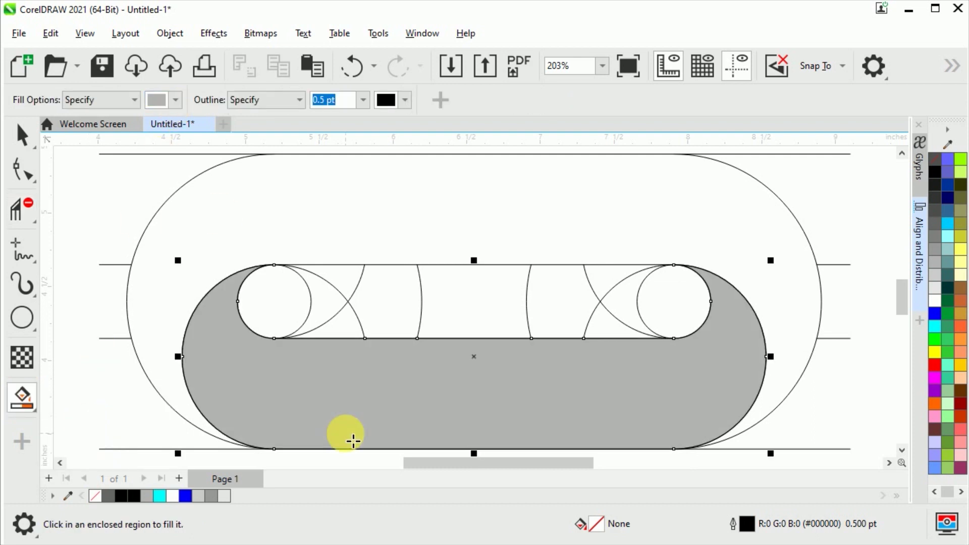
click(180, 100)
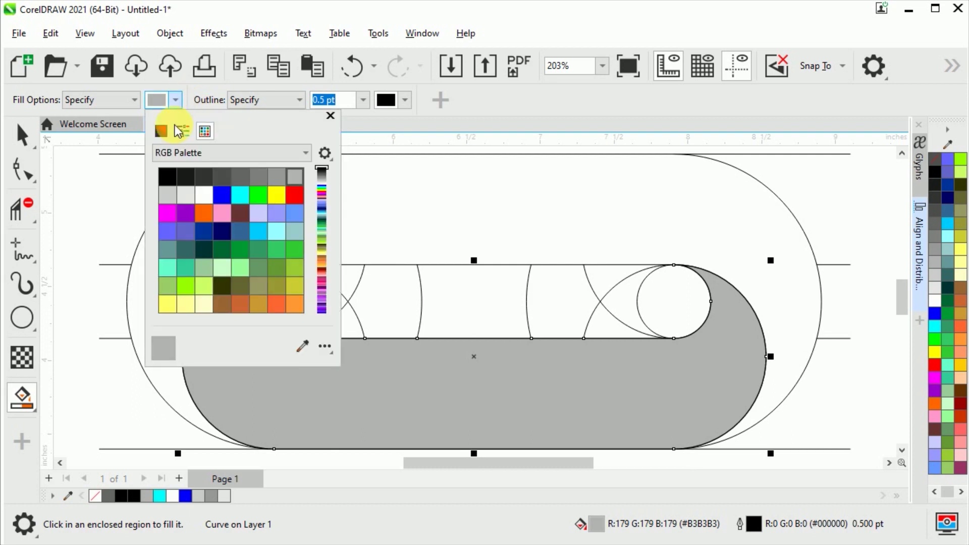
click(168, 177)
click(522, 208)
click(497, 210)
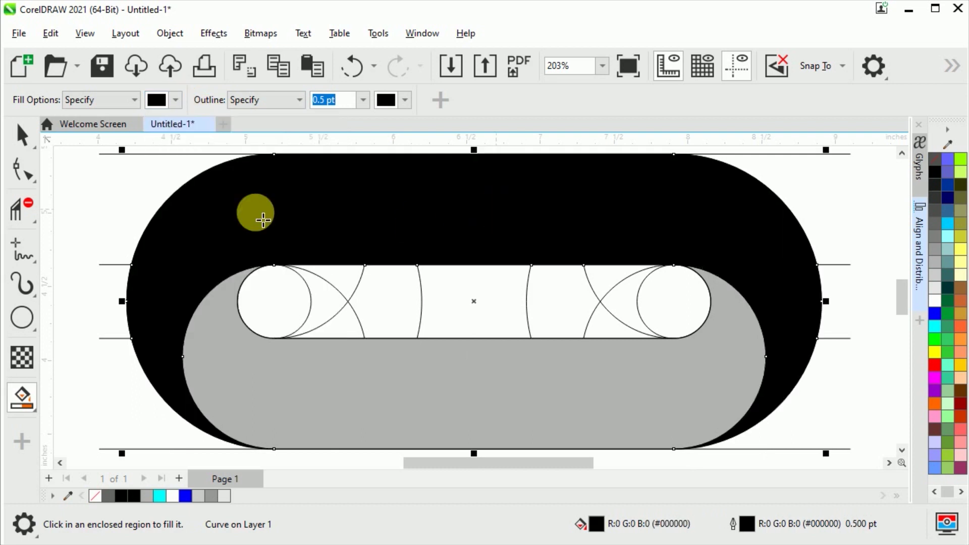
- Select the black and the grey filled shapes together and cut them from the drawing
click(31, 143)
click(125, 175)
click(254, 217)
shift+click(304, 346)
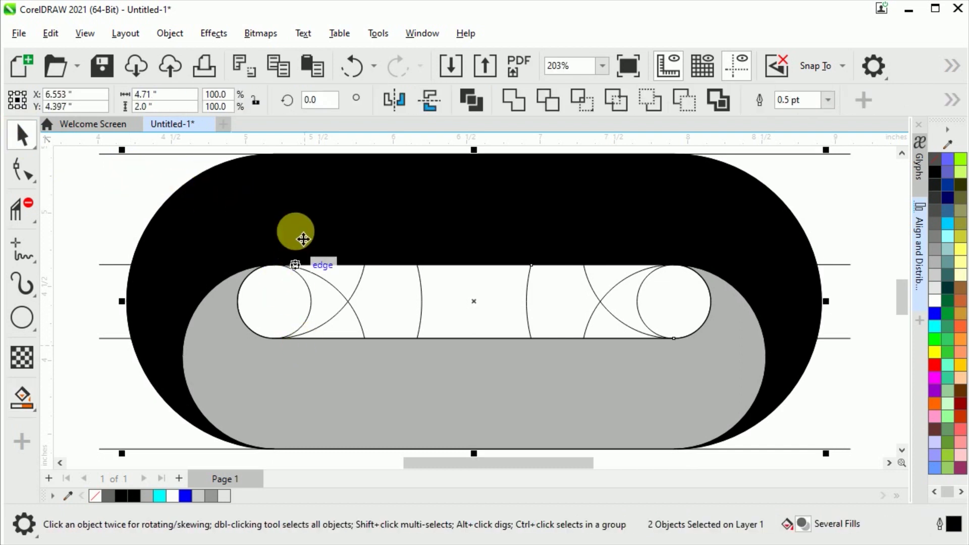
right_click(296, 227)
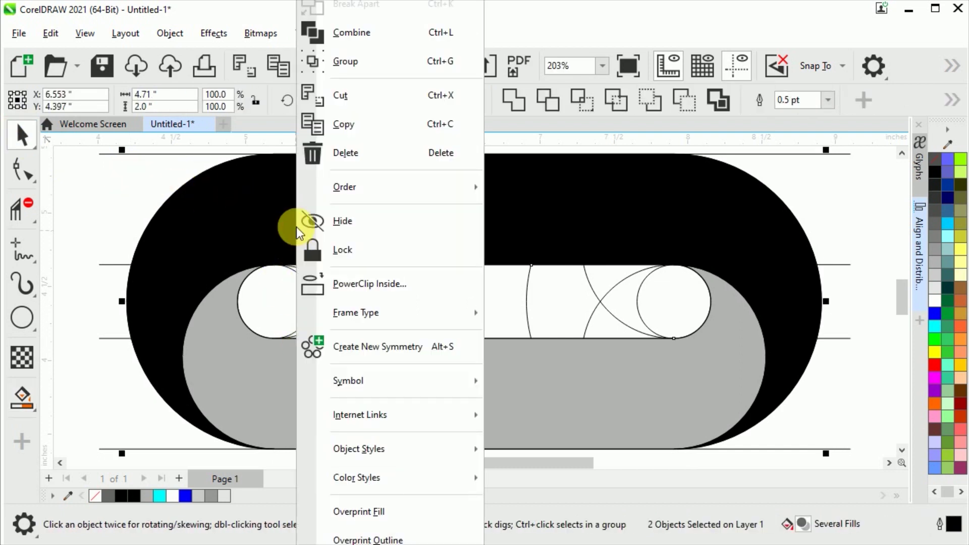
click(354, 96)
- Delete all the remaining construction circles and lines, and paste the cut black and grey shapes back onto the page
scroll(311, 201, down, 2)
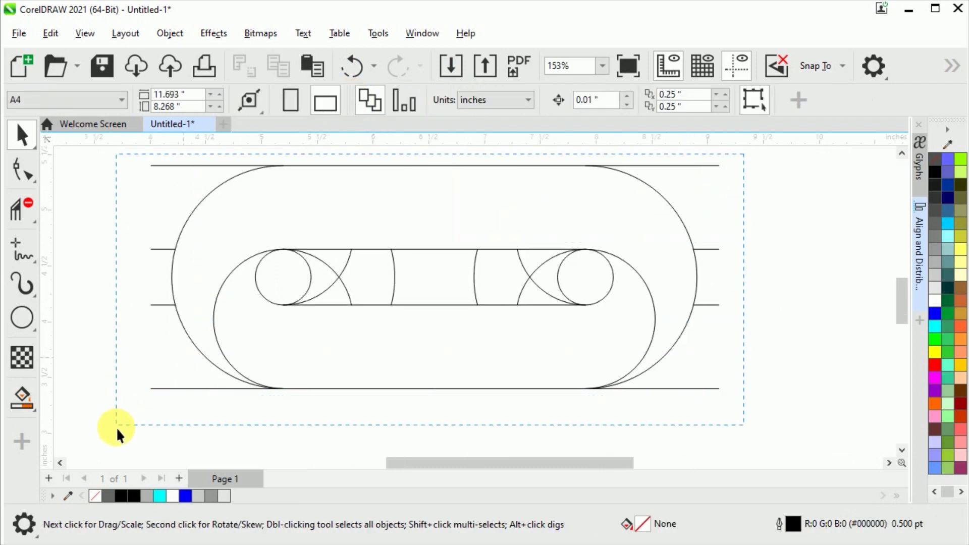
drag(116, 426, 116, 427)
right_click(437, 290)
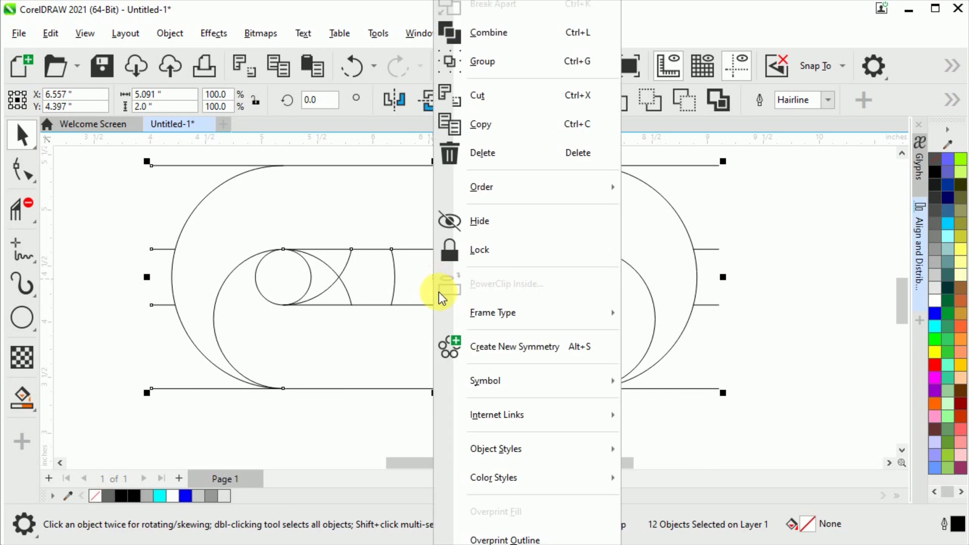
click(495, 157)
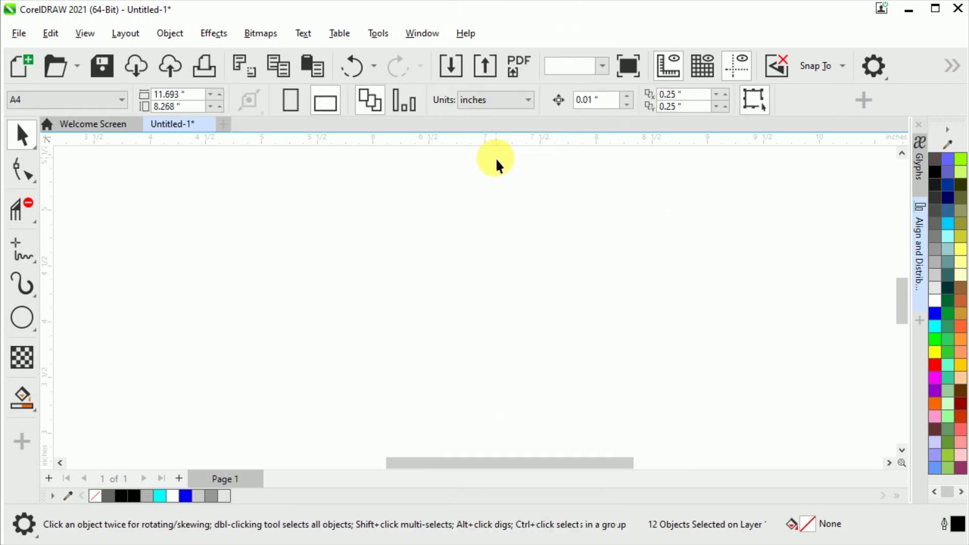
right_click(321, 256)
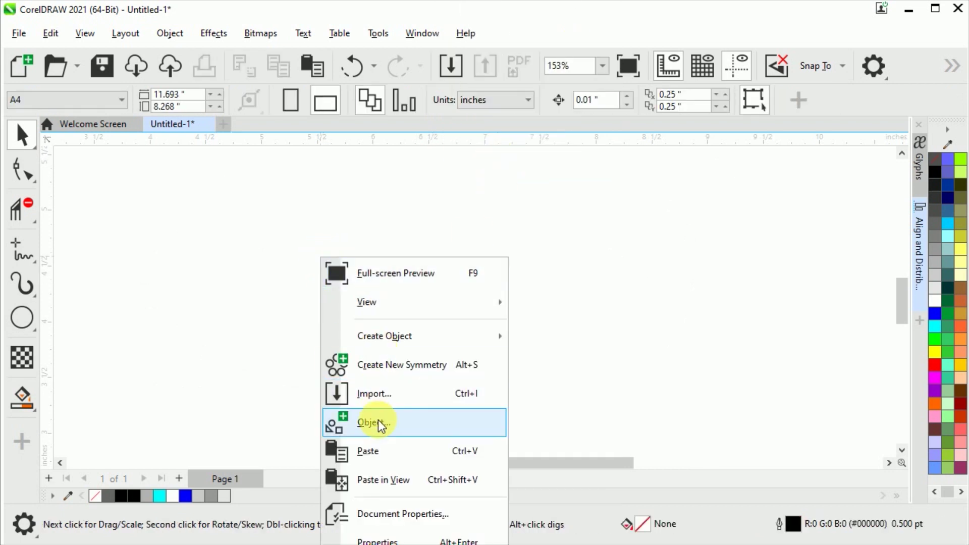
click(382, 449)
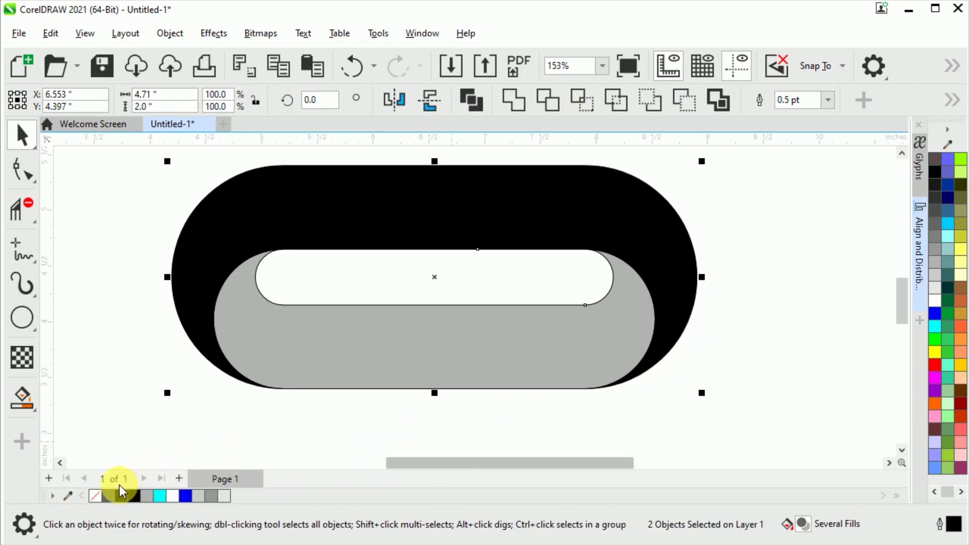
- Remove the fill from both pasted shapes and leave them with a 0.5 pt black outline
right_click(96, 495)
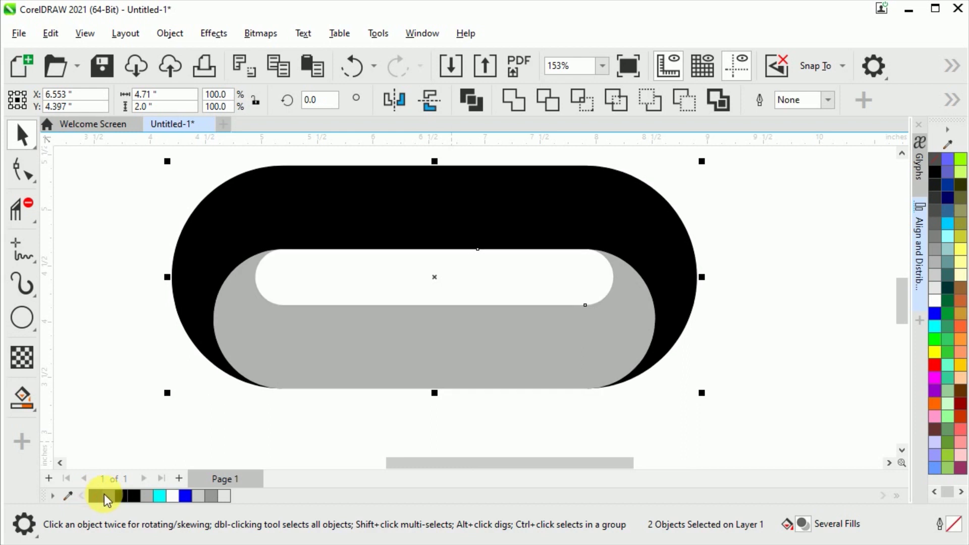
right_click(111, 497)
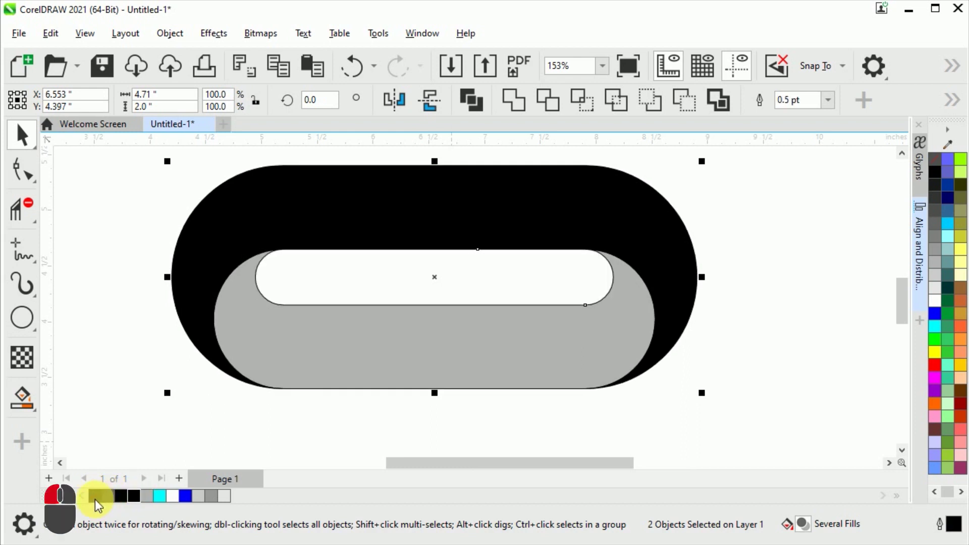
click(95, 498)
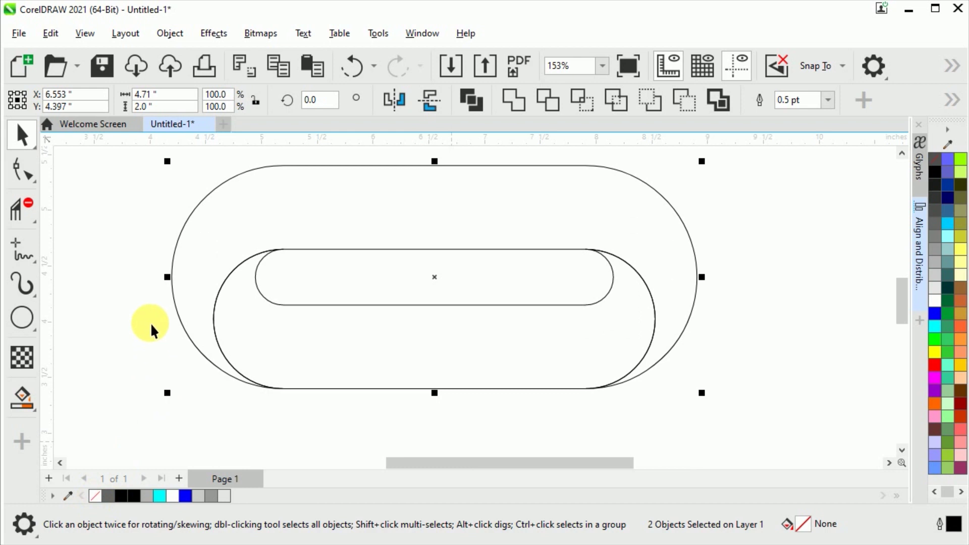
- Copy the two outlined shapes and paste a duplicate in place
scroll(725, 206, down, 2)
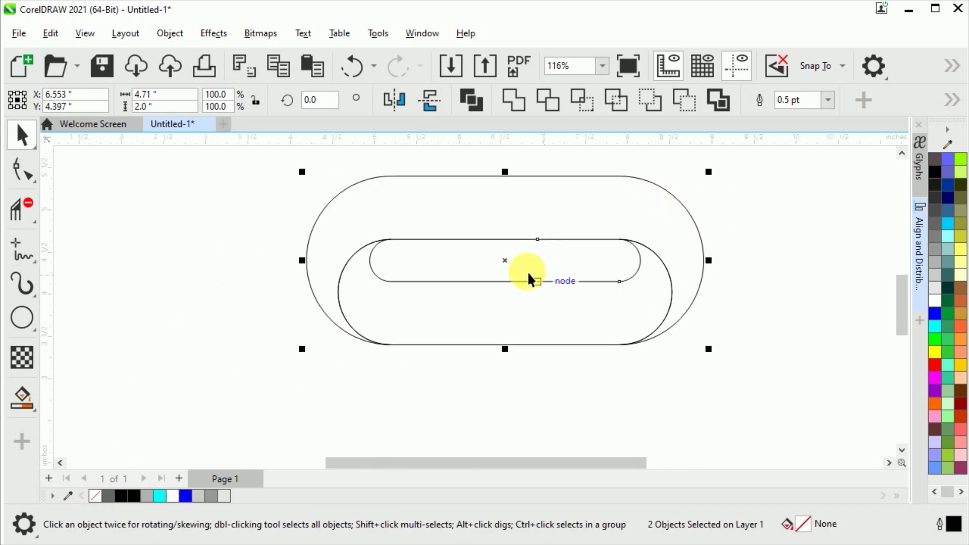
right_click(515, 267)
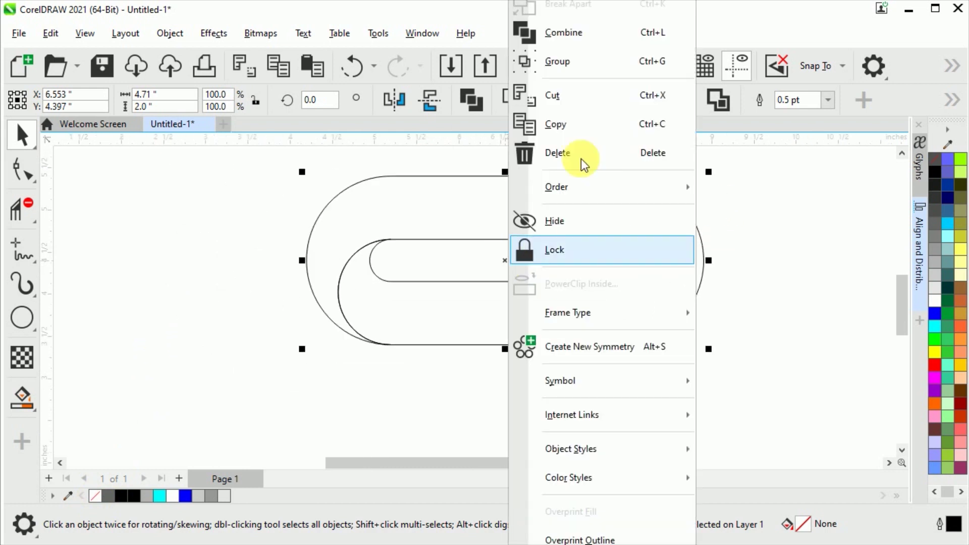
click(586, 121)
right_click(727, 214)
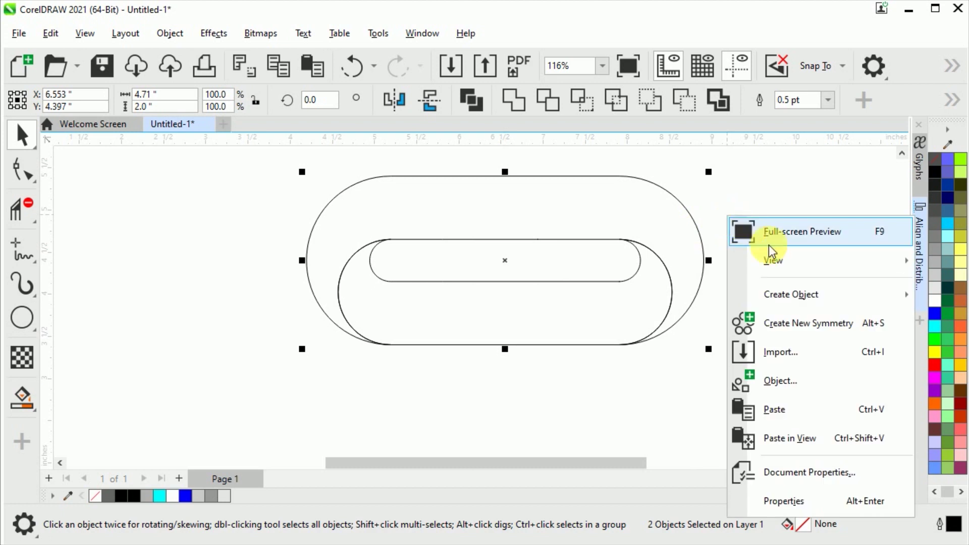
click(798, 403)
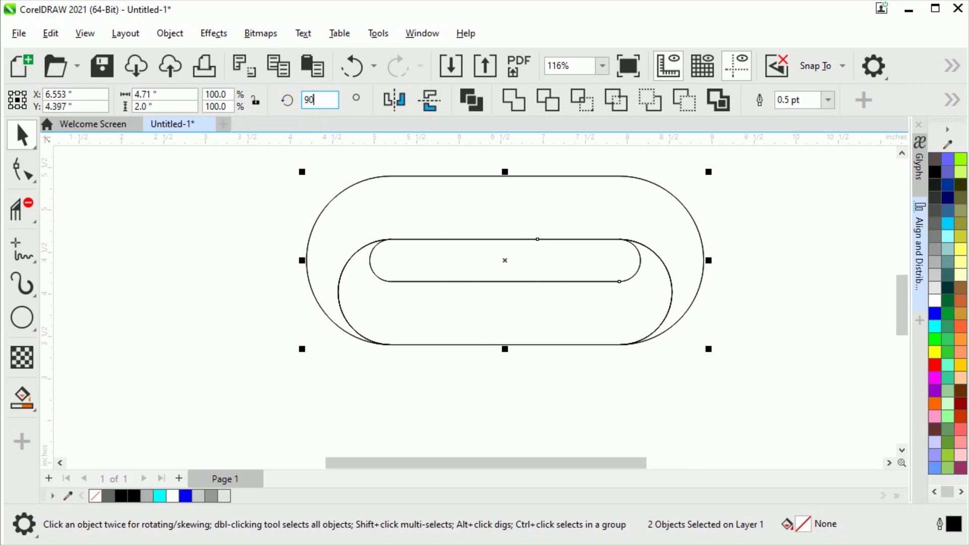
- Rotate the pasted duplicate by 90 degrees and move it straight down to about Y 3.633 inches
key(Return)
key(F4)
drag(492, 264, 498, 320)
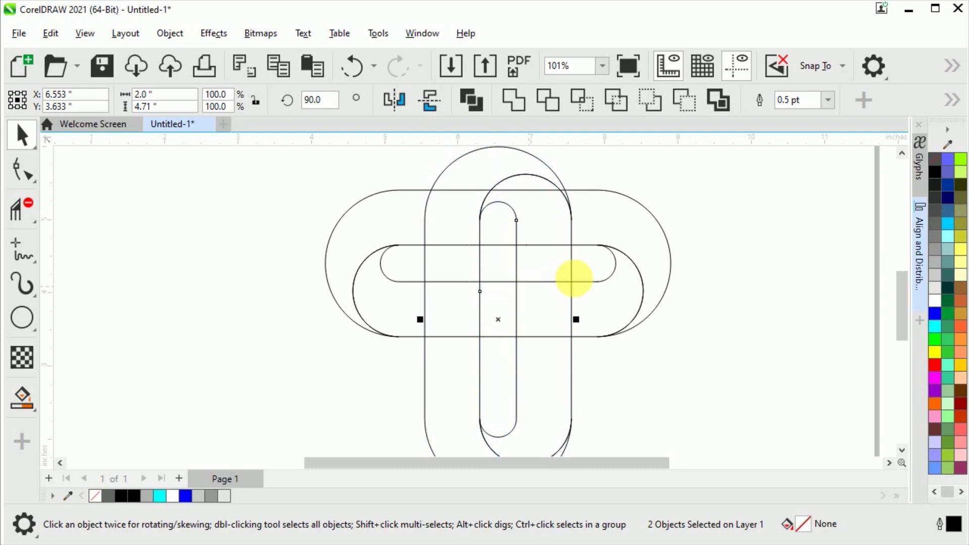
- Use Virtual Segment Delete to remove the lines crossing the upper horizontal band, the left vertical band and the inner bands' overlap
key(shift+F2)
click(22, 214)
drag(387, 212, 596, 227)
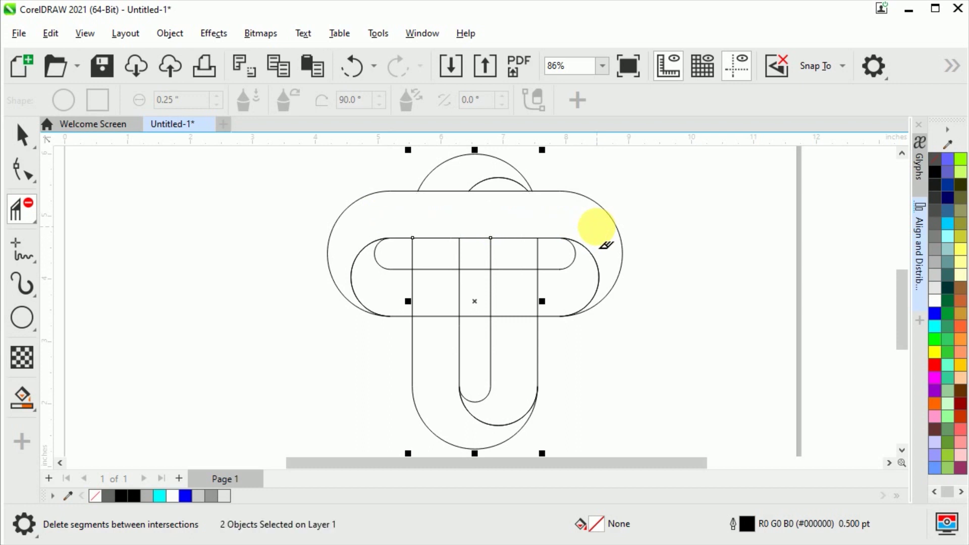
drag(433, 232, 440, 358)
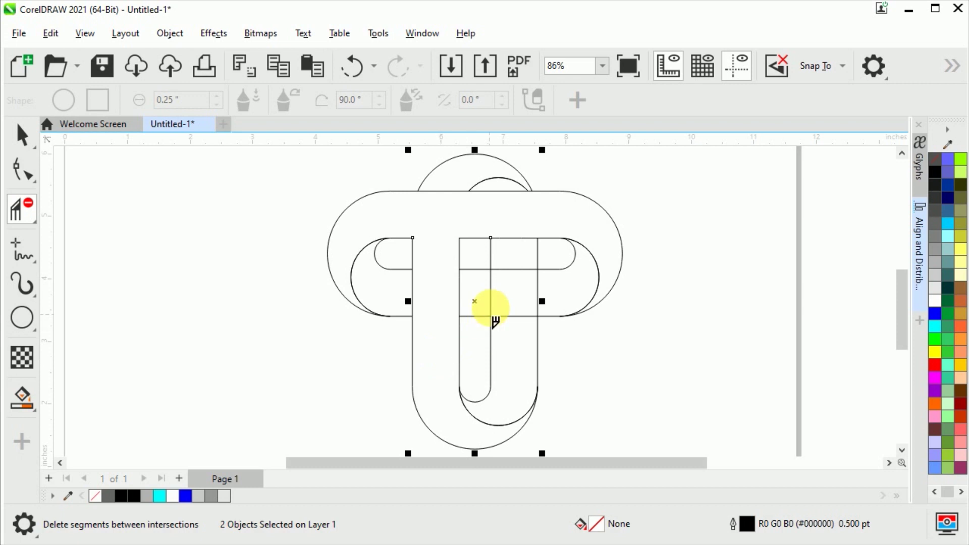
drag(483, 300, 502, 349)
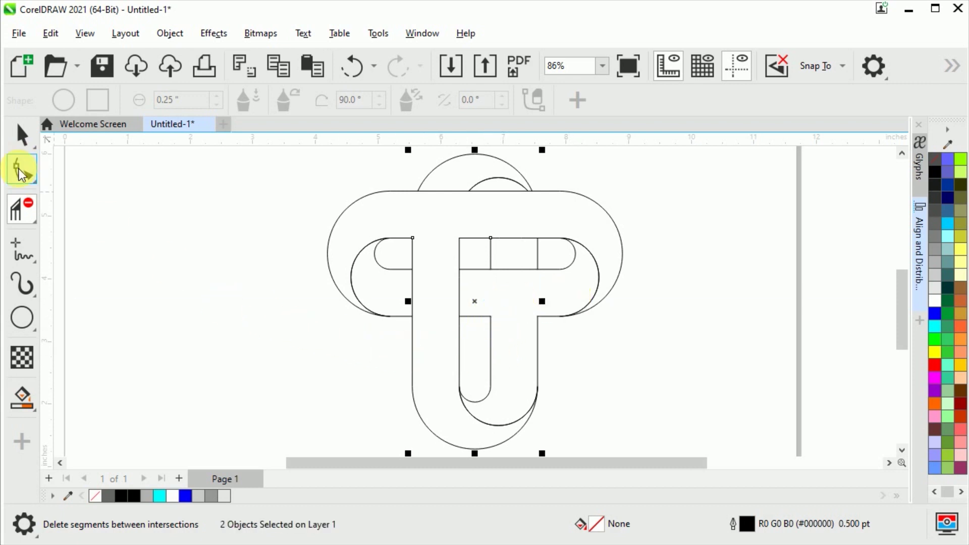
- Smart-fill the outer T-shaped band with black and the two inner band regions with light grey, using a 0.5 pt black outline
click(23, 399)
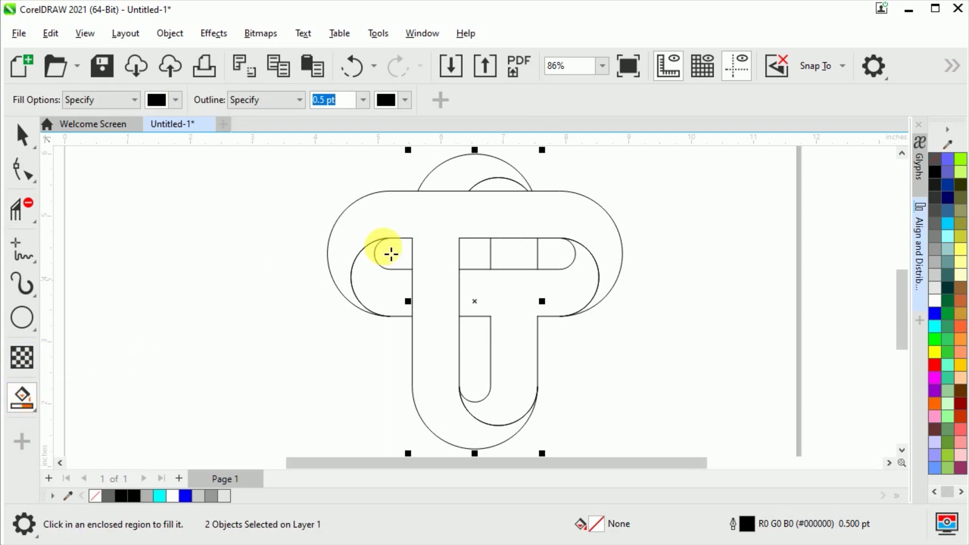
click(473, 224)
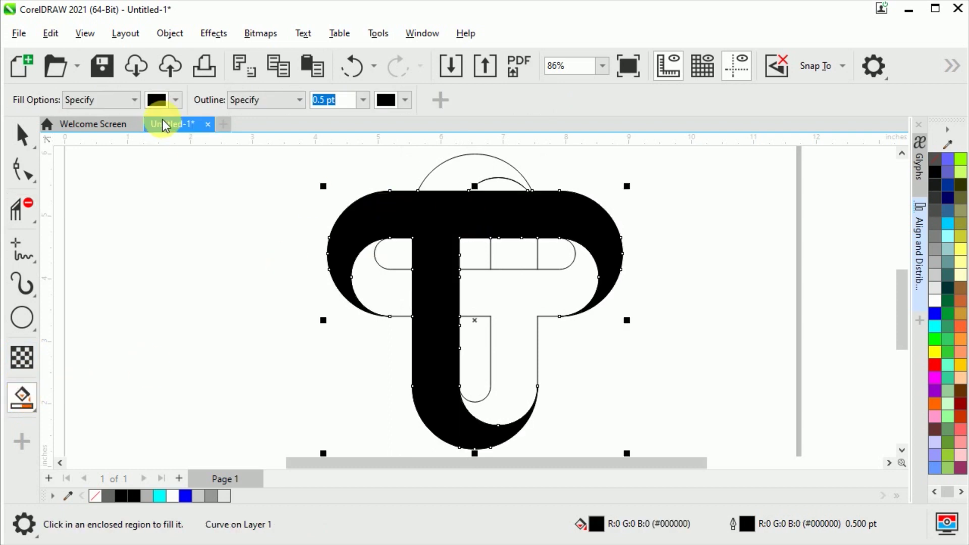
click(169, 106)
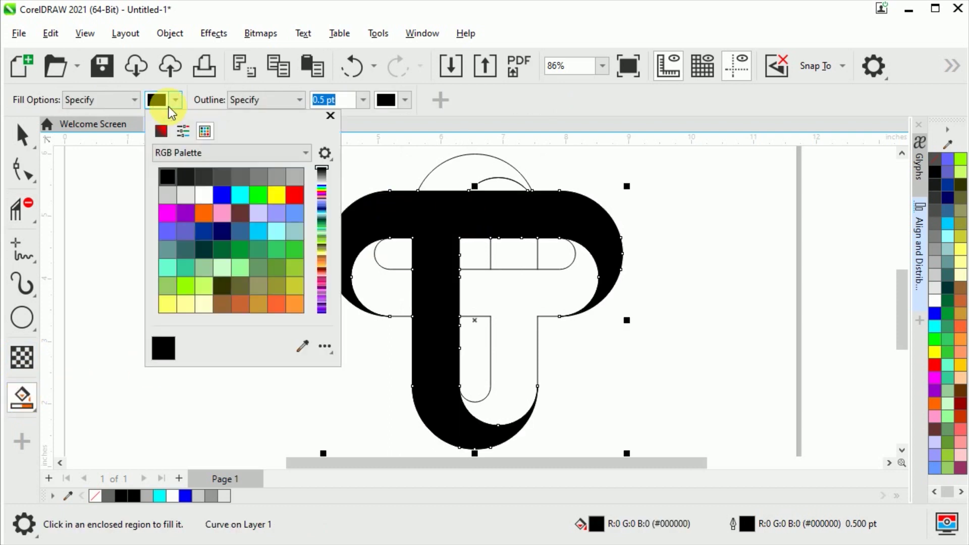
click(290, 179)
click(511, 291)
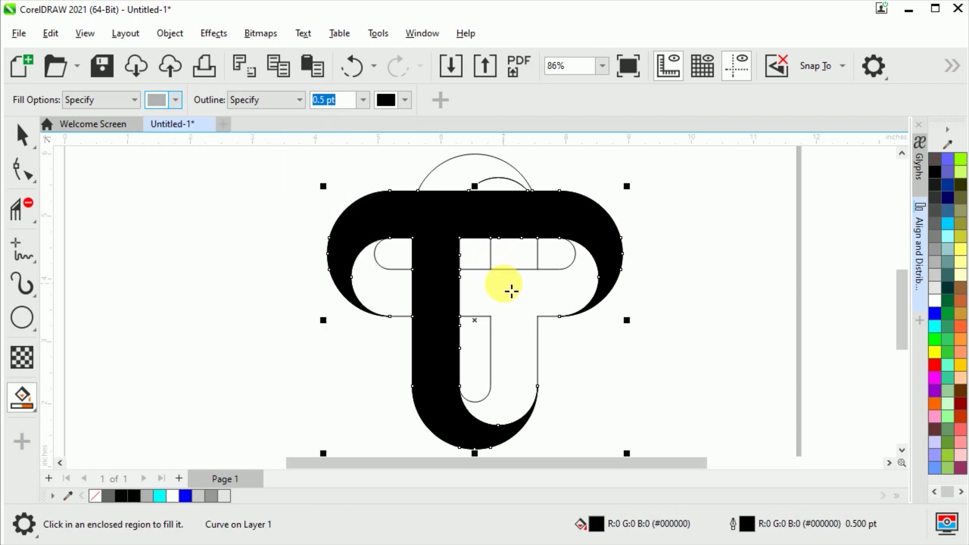
click(512, 293)
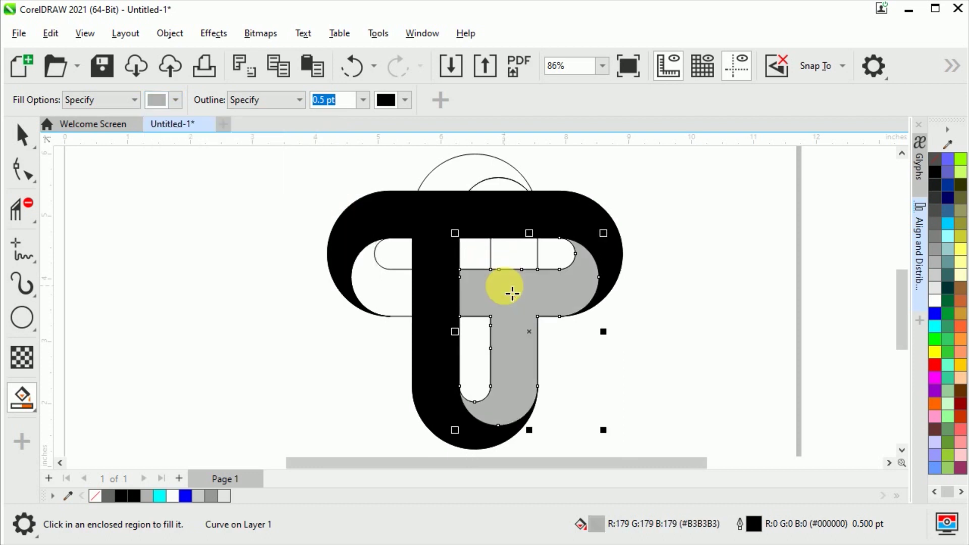
click(407, 298)
- Combine the two light grey shapes into one curve and check it with a trial move that is undone
click(23, 136)
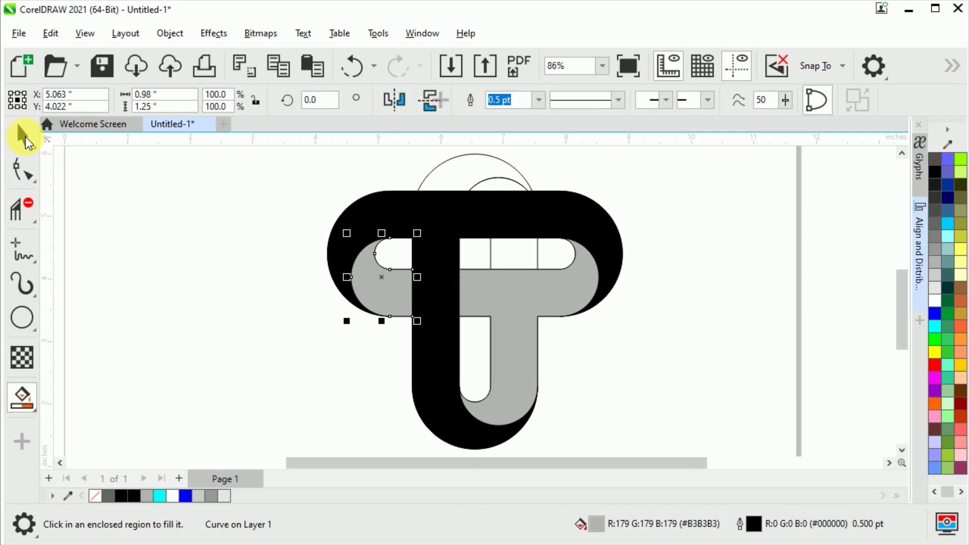
click(231, 318)
click(383, 310)
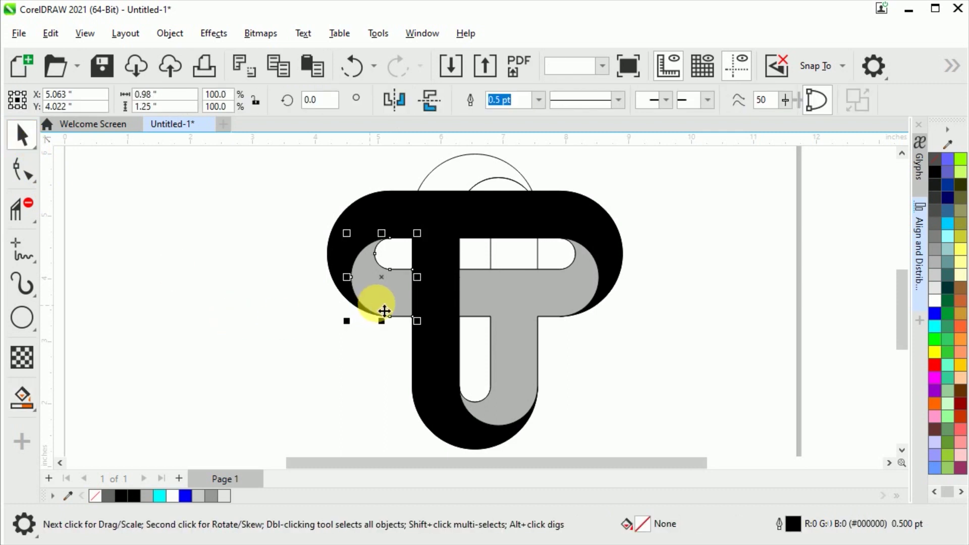
shift+click(538, 303)
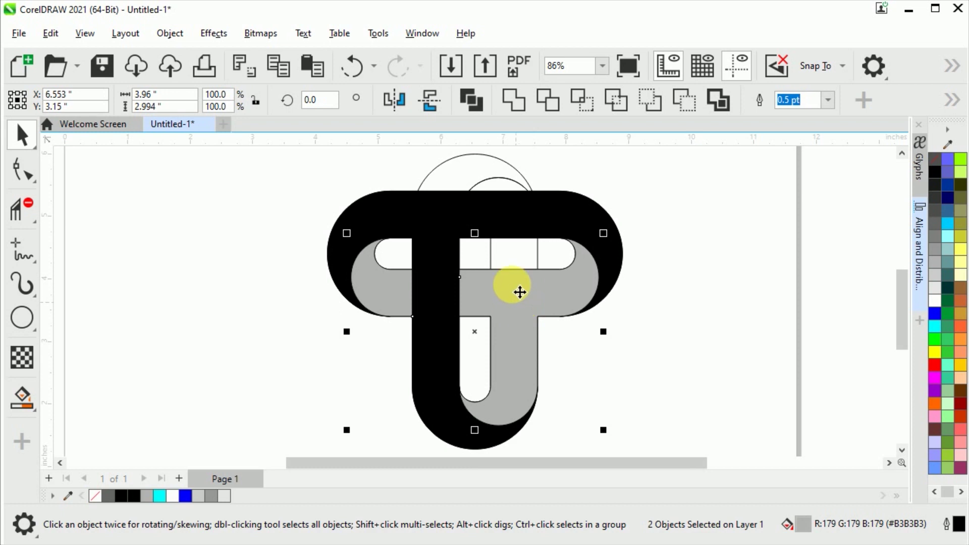
click(479, 108)
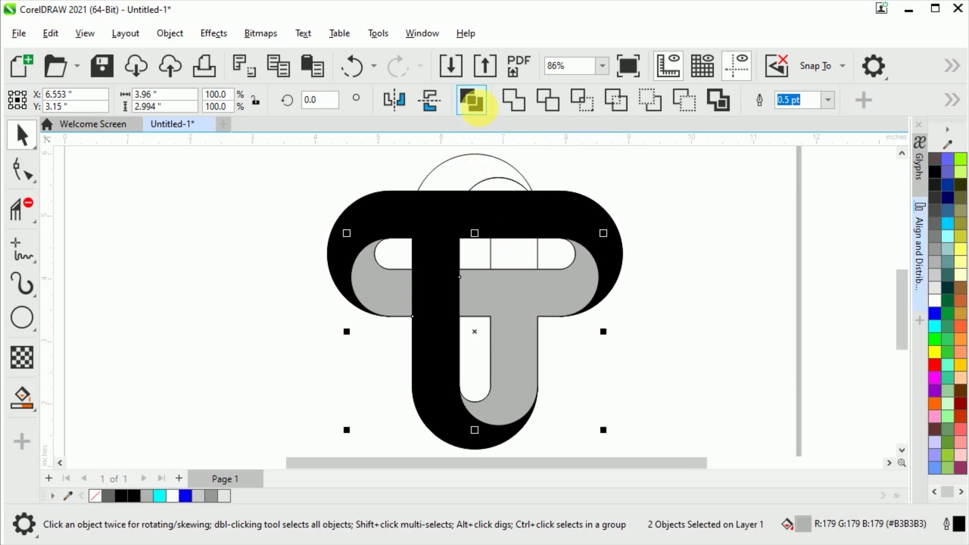
drag(536, 325, 656, 367)
key(ctrl+z)
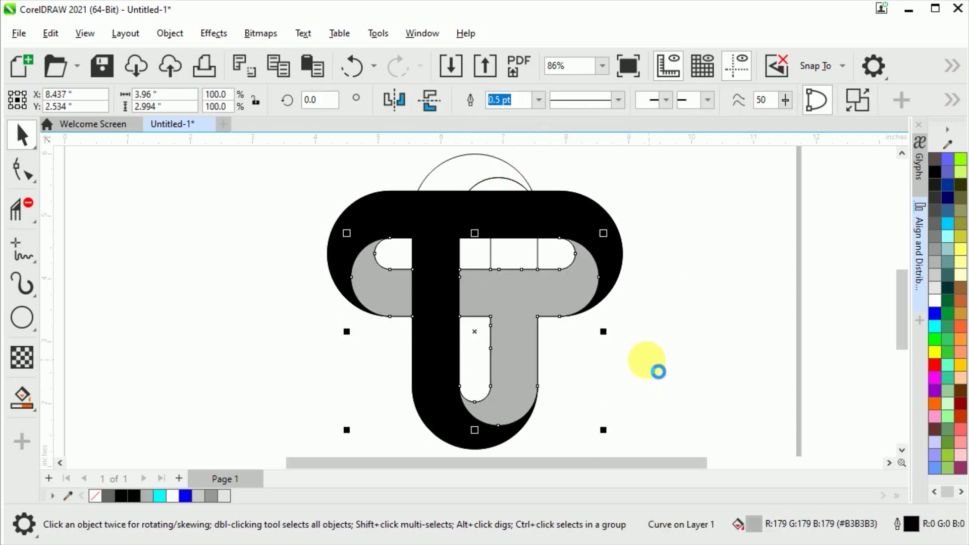
- Add the black shape to the grey selection and cut both from the drawing
shift+click(492, 230)
right_click(492, 229)
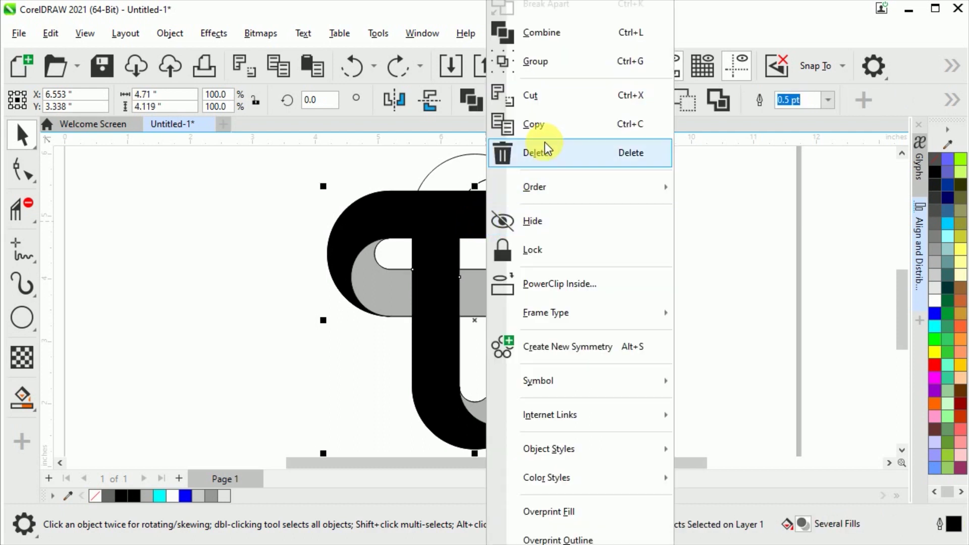
click(544, 101)
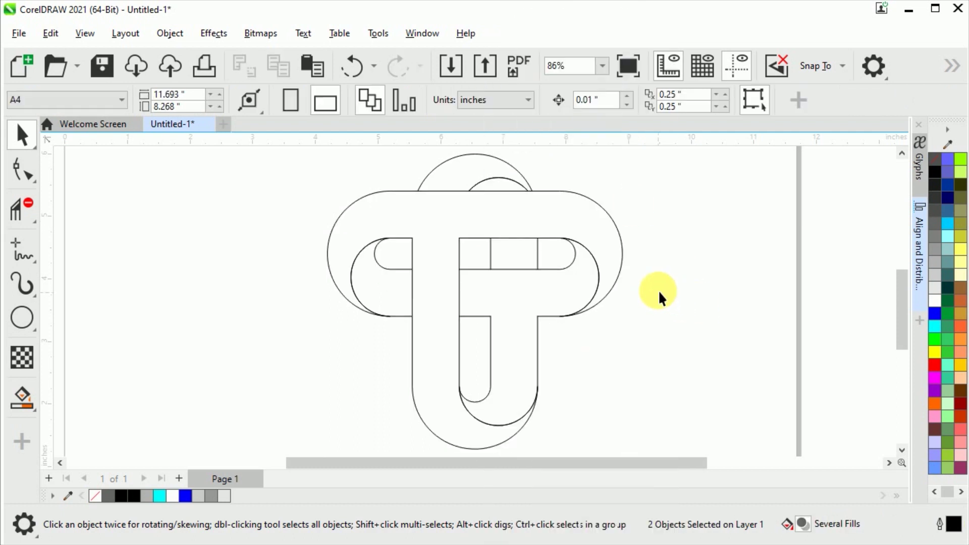
- Delete the four leftover outline objects and paste the filled black and grey T shapes back onto the page
scroll(526, 286, down, 1)
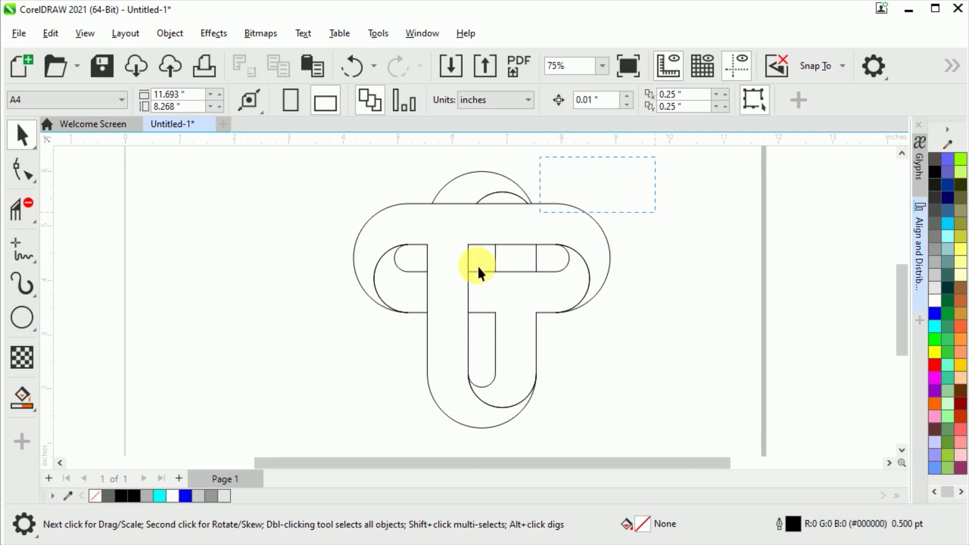
drag(322, 441, 327, 437)
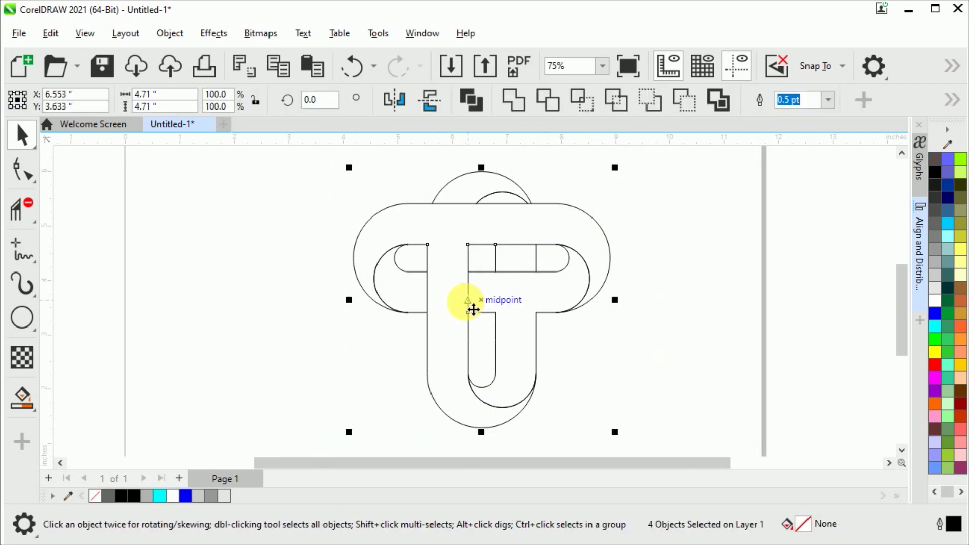
right_click(466, 306)
click(549, 154)
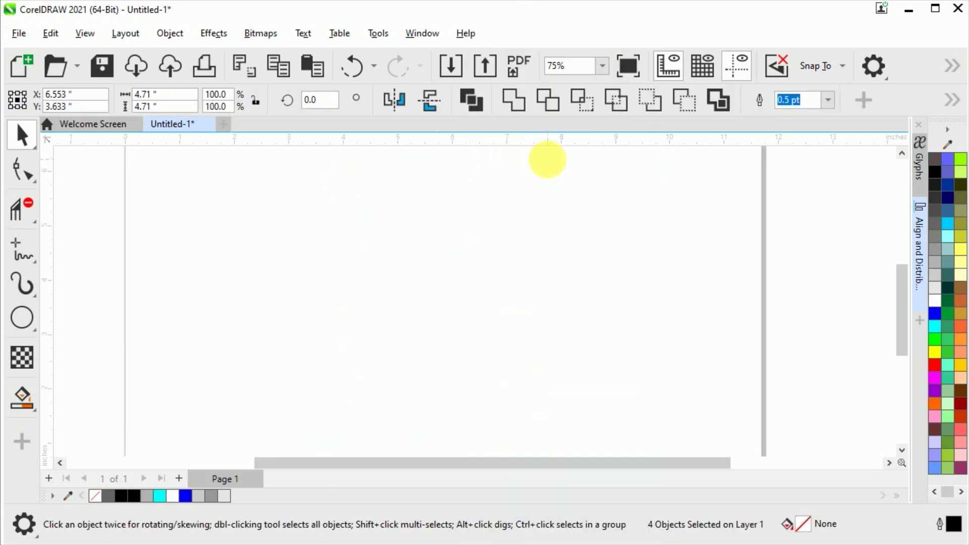
right_click(380, 237)
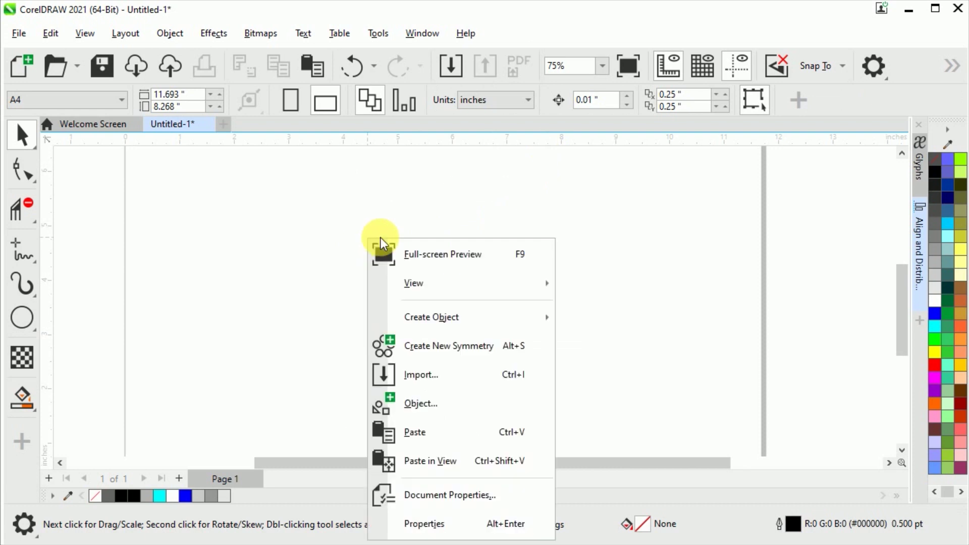
click(444, 429)
key(shift+F2)
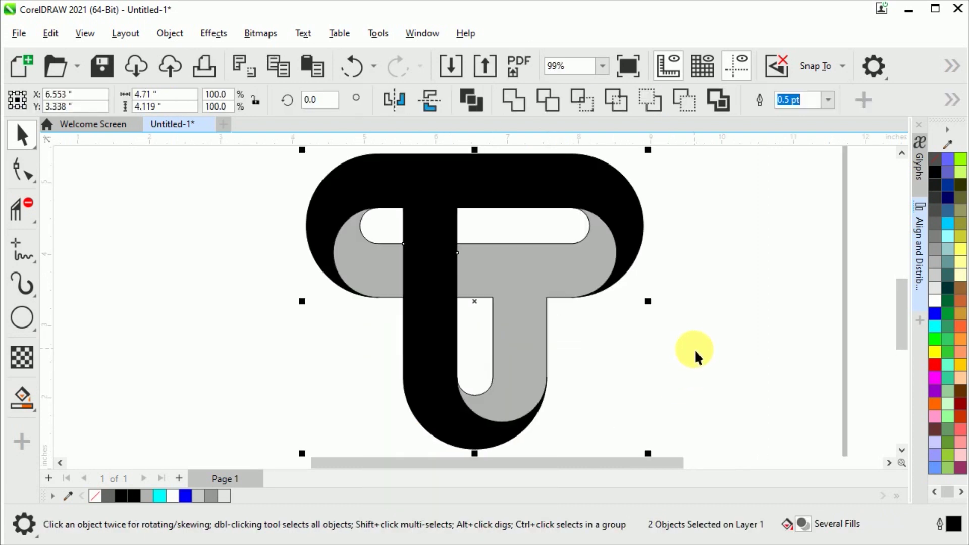
- Select the grey curve and the black curve in turn to check that each is a separate object
click(664, 361)
click(525, 287)
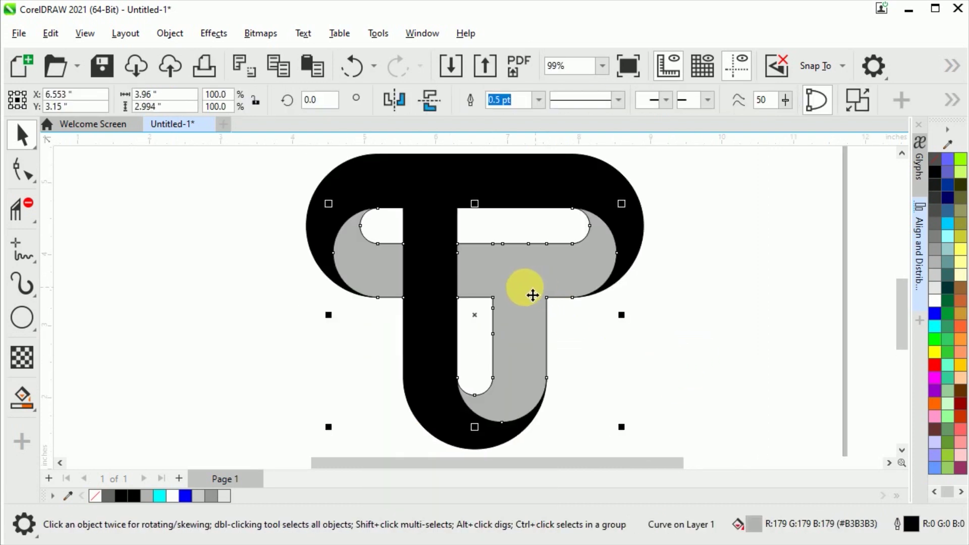
click(428, 211)
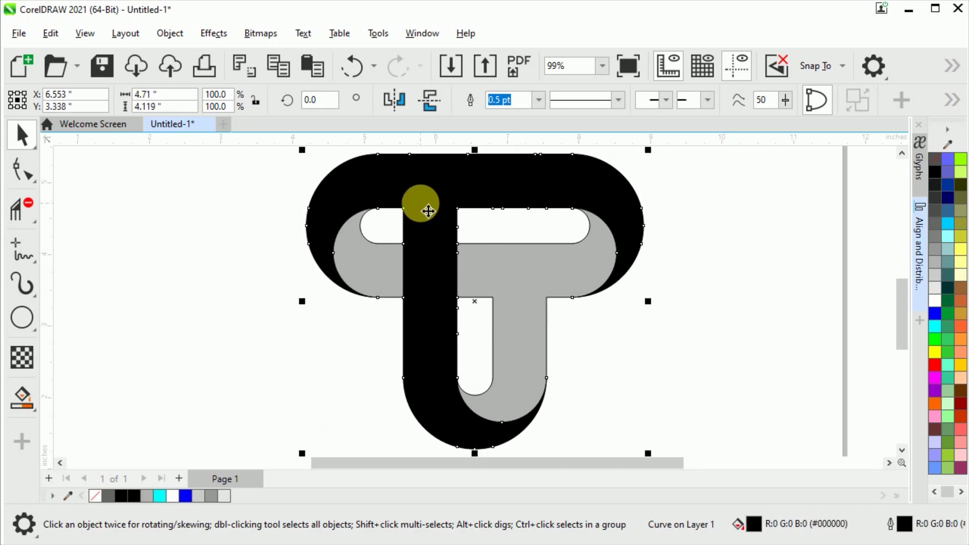
- Apply a linear fountain fill running upward through the black curve, from blue at its lower end to sky blue at its upper end
click(37, 412)
click(92, 398)
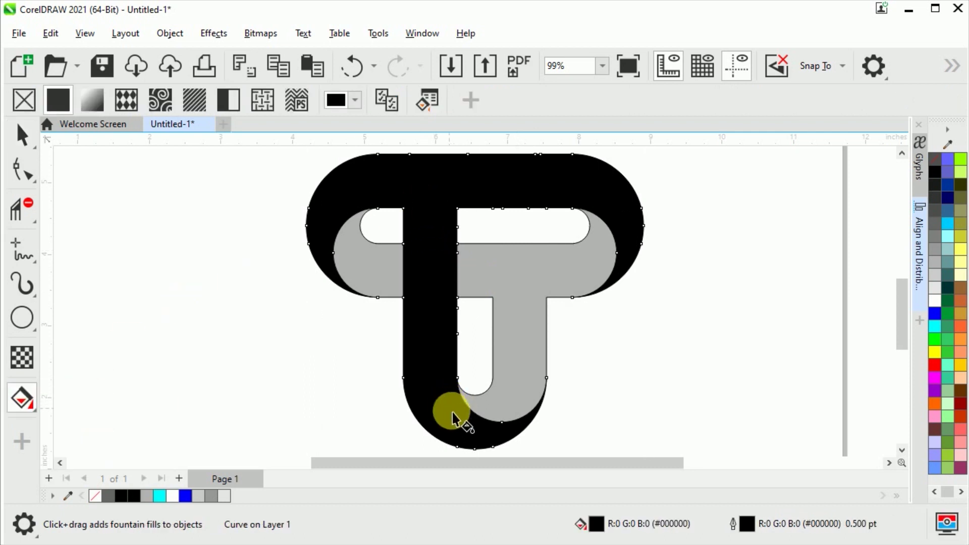
drag(450, 440, 453, 158)
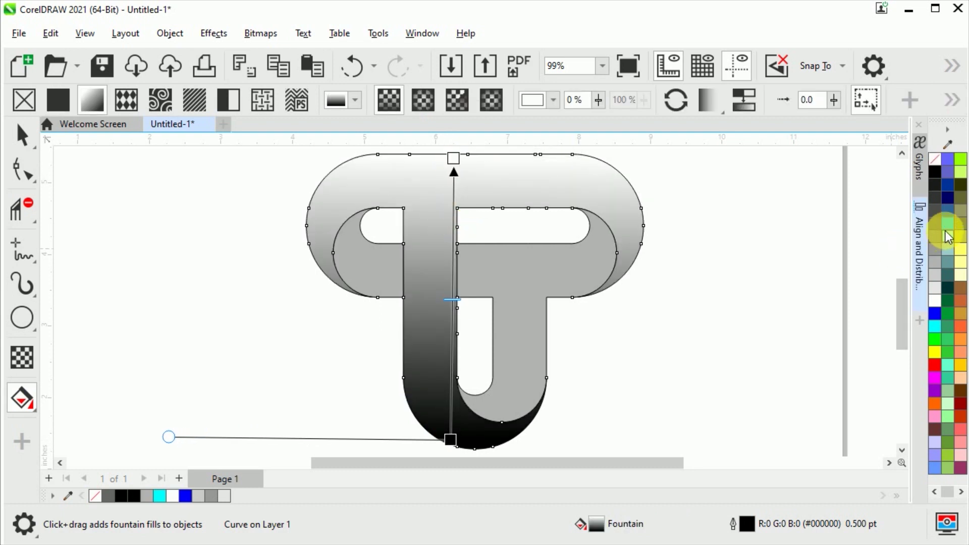
click(947, 225)
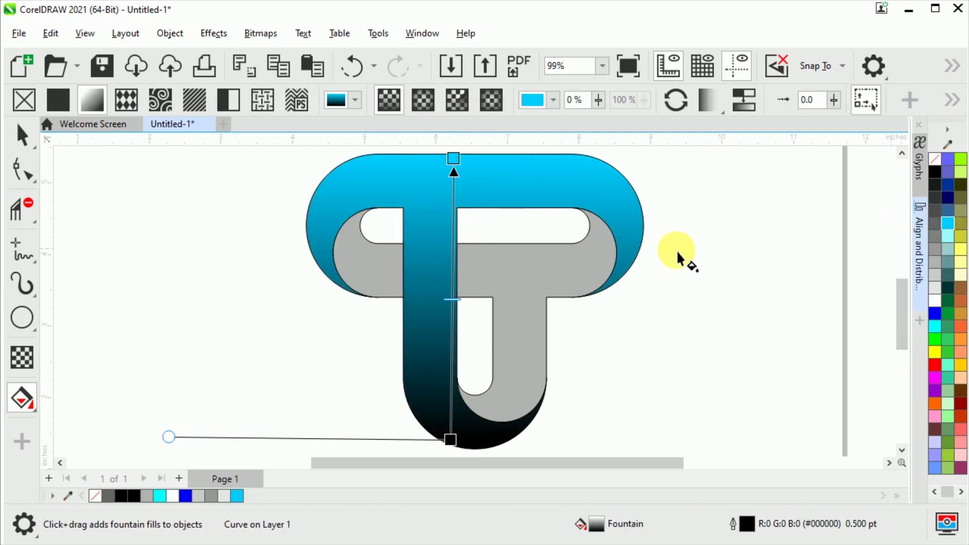
click(450, 440)
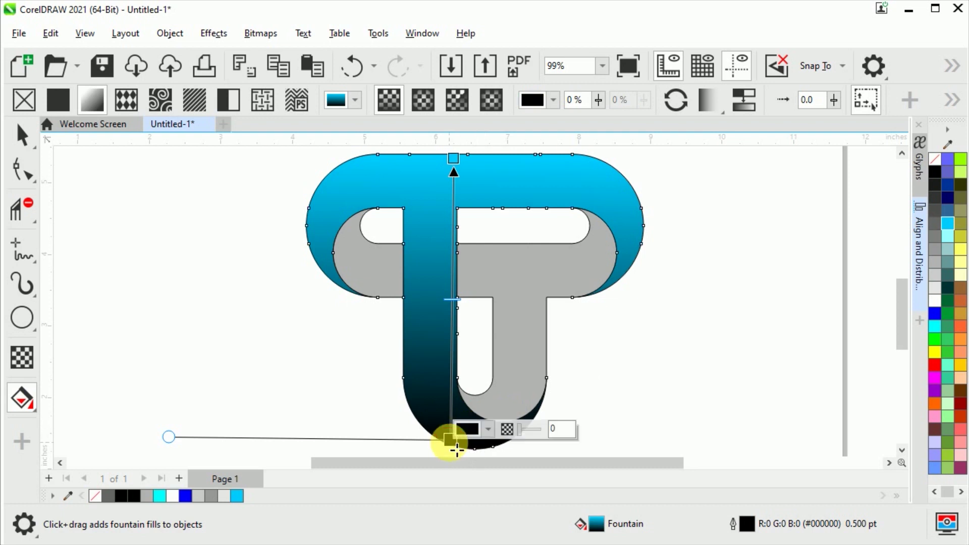
click(934, 313)
- Change the gradient's upper colour to cyan and reposition both end nodes so the fill runs along the T's vertical centre line
drag(456, 160, 450, 185)
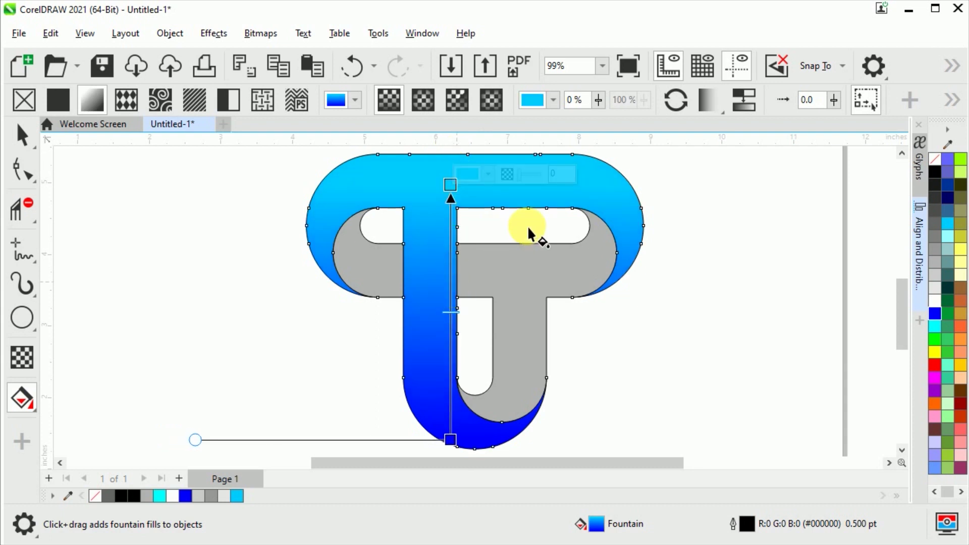
click(934, 326)
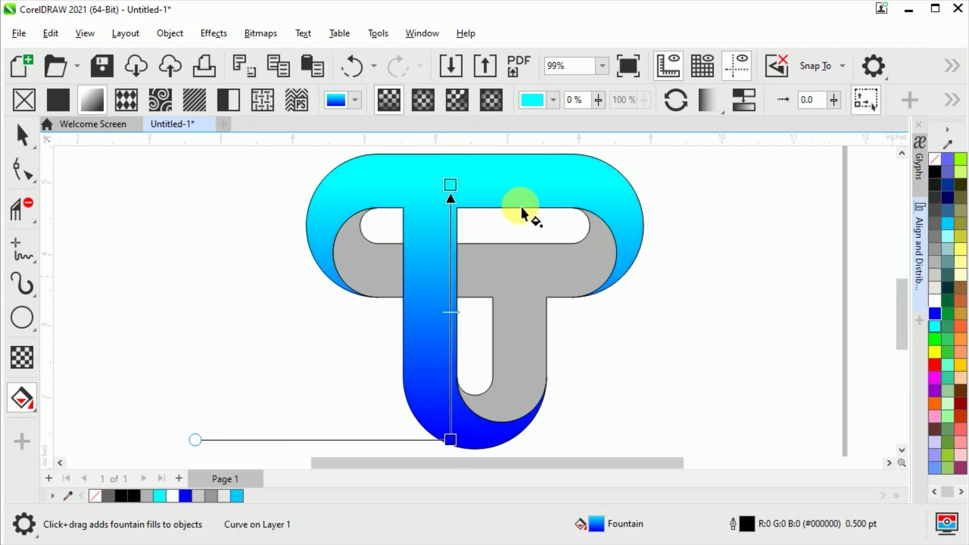
drag(450, 185, 450, 175)
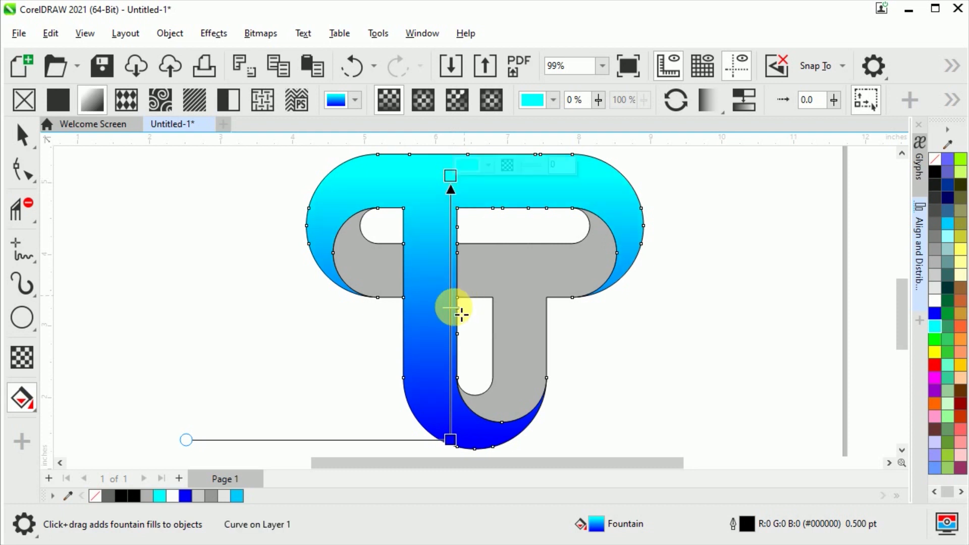
drag(450, 439, 452, 453)
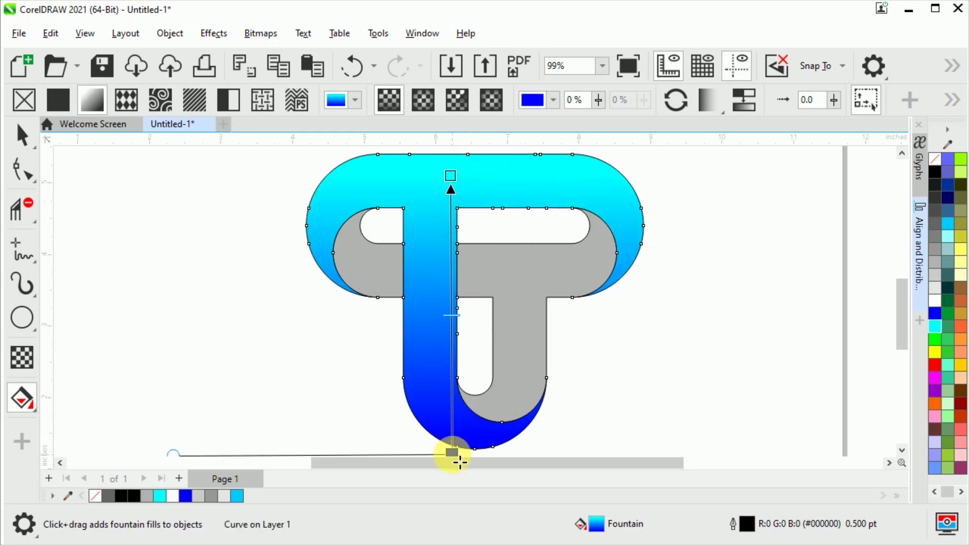
drag(461, 367, 481, 363)
drag(472, 178, 476, 176)
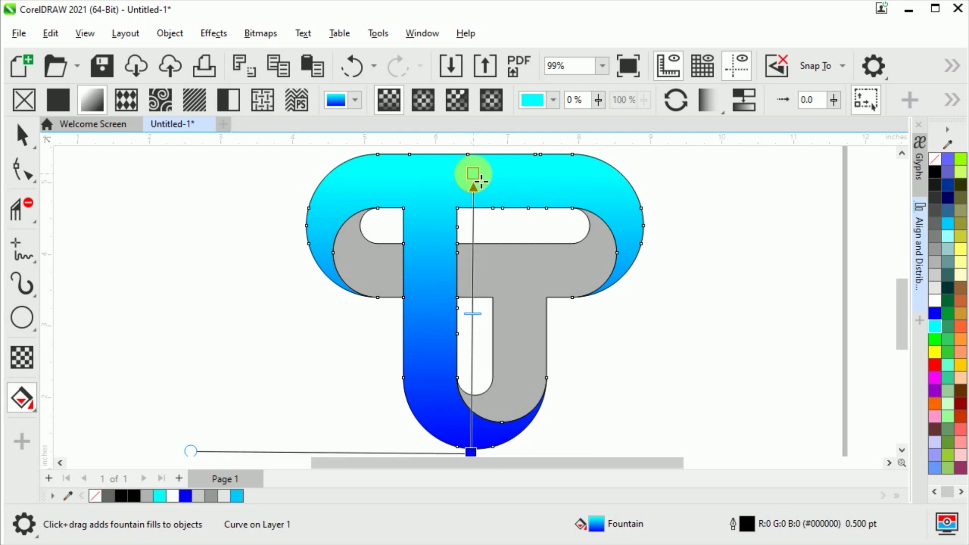
- Give the grey curve a downward fountain fill ending in light grey, and extend its start up to the crossbar's lower edge
click(530, 271)
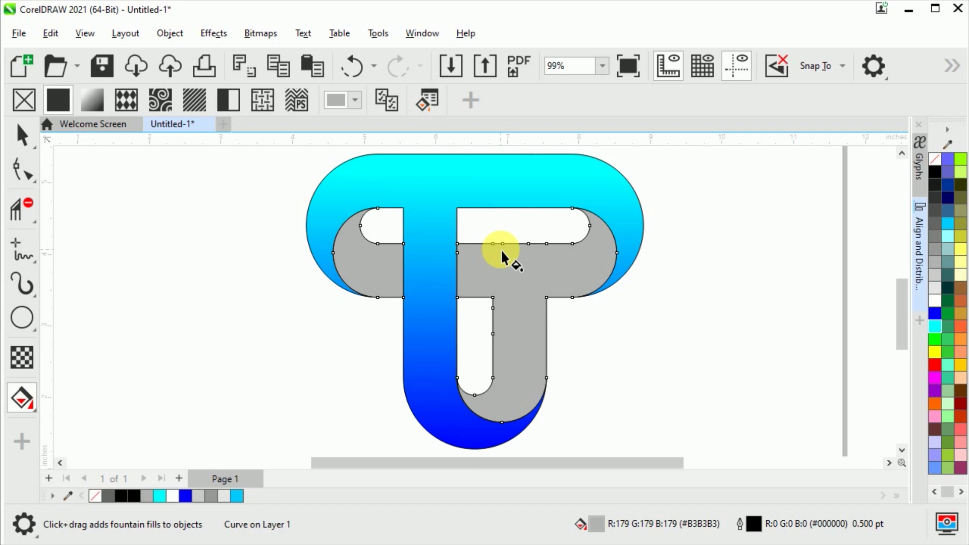
drag(501, 255, 502, 413)
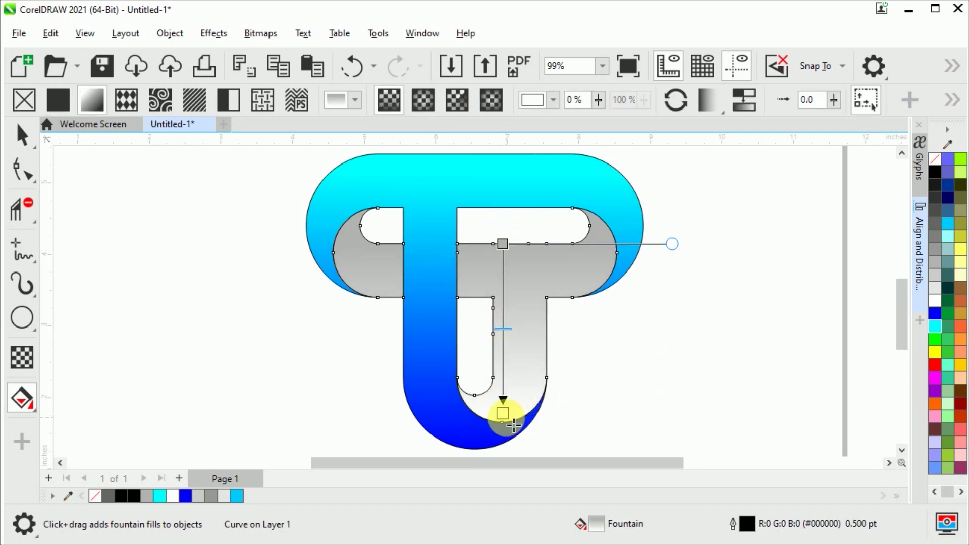
click(936, 281)
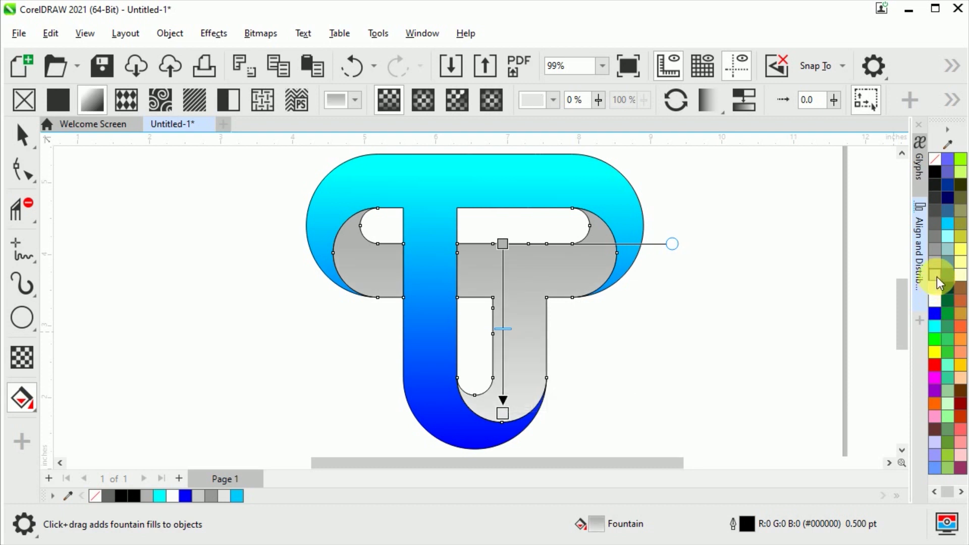
drag(504, 245, 502, 208)
click(190, 274)
- Select both the grey and the blue curves, remove their outlines and deselect them
click(19, 134)
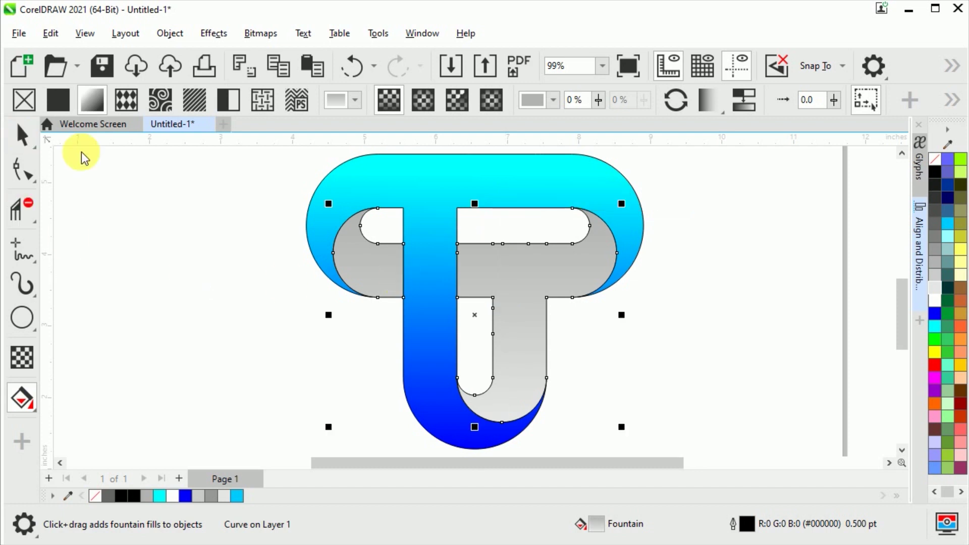
shift+click(402, 194)
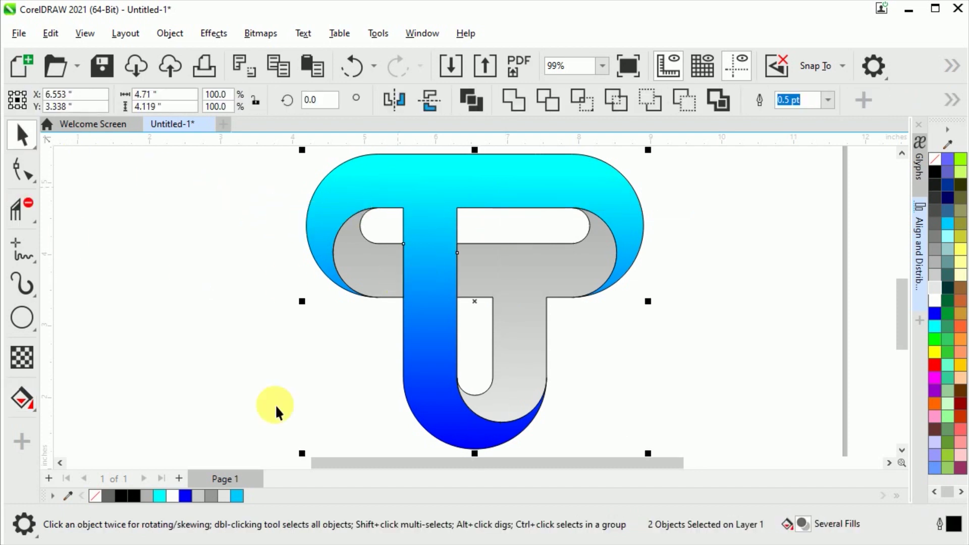
right_click(97, 496)
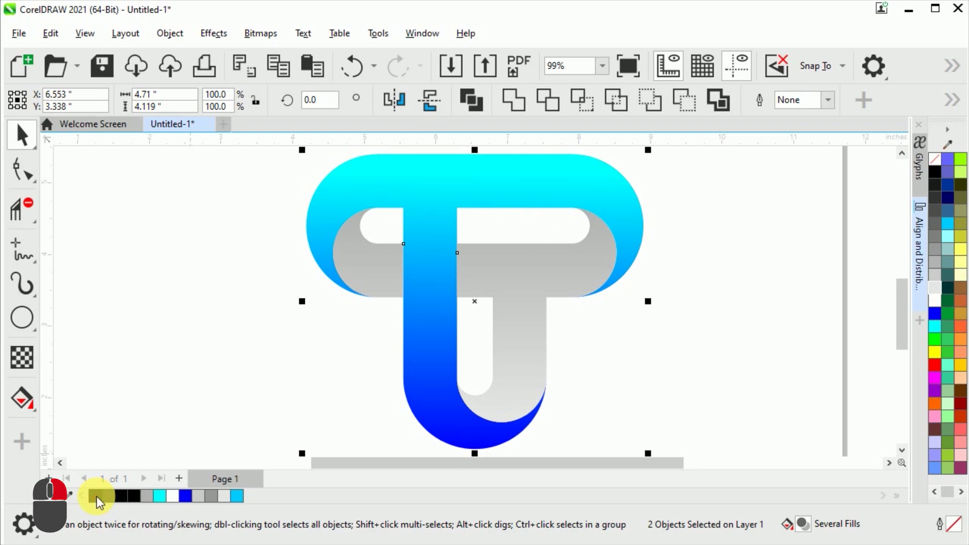
click(228, 401)
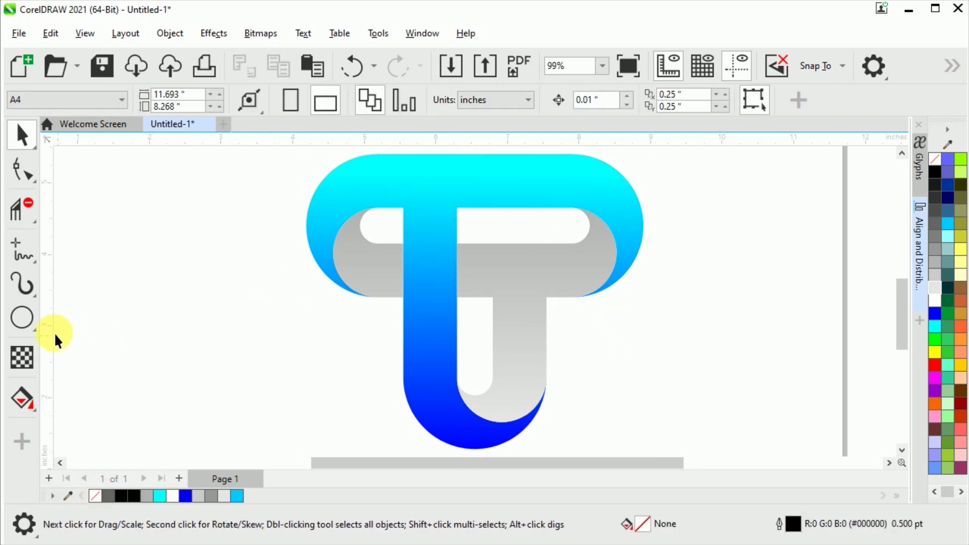
- Draw a flat ellipse about 0.99 by 0.24 inches beside the T's stem, filled black with no outline
click(20, 318)
drag(274, 379, 357, 404)
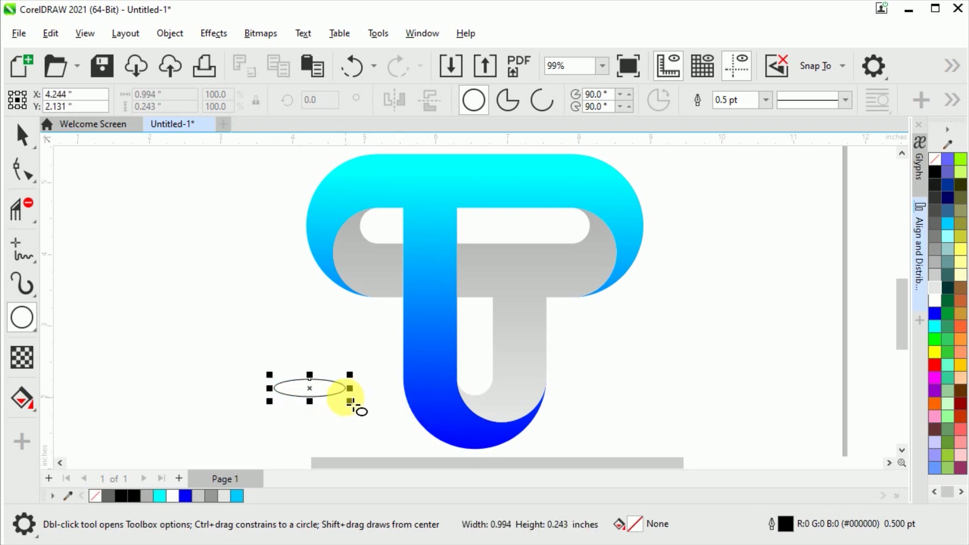
click(934, 172)
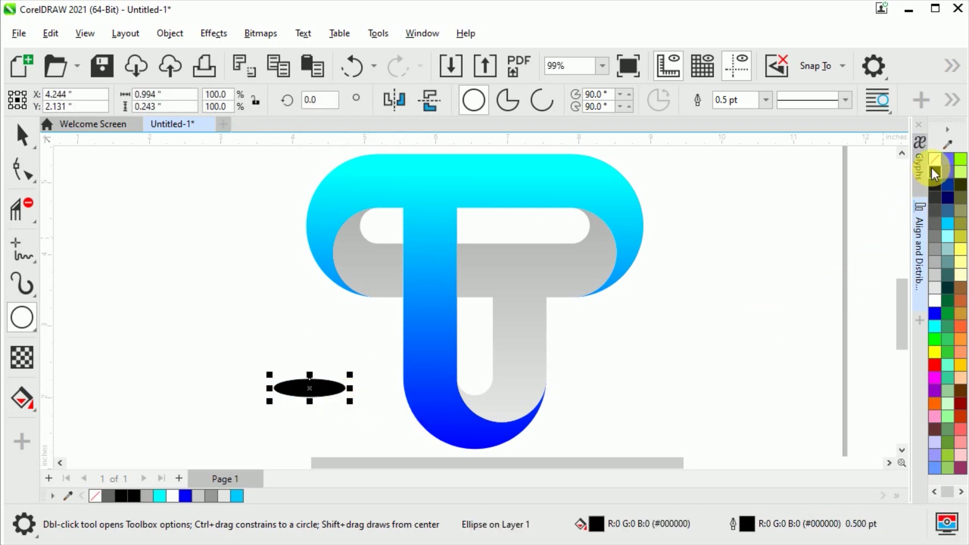
right_click(934, 160)
click(22, 135)
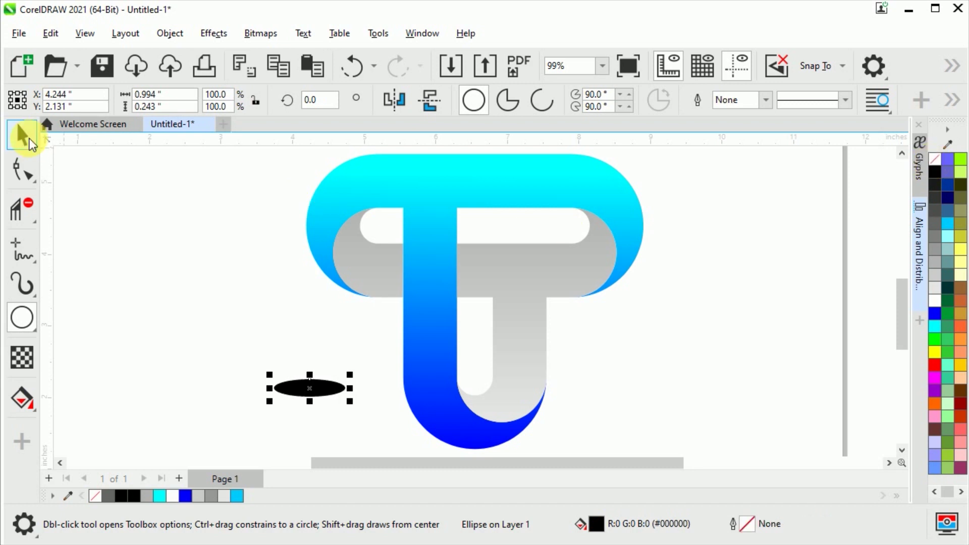
- Apply a Gaussian Blur with a radius of 37.6 pixels to the black ellipse
click(229, 38)
mouse_move(319, 94)
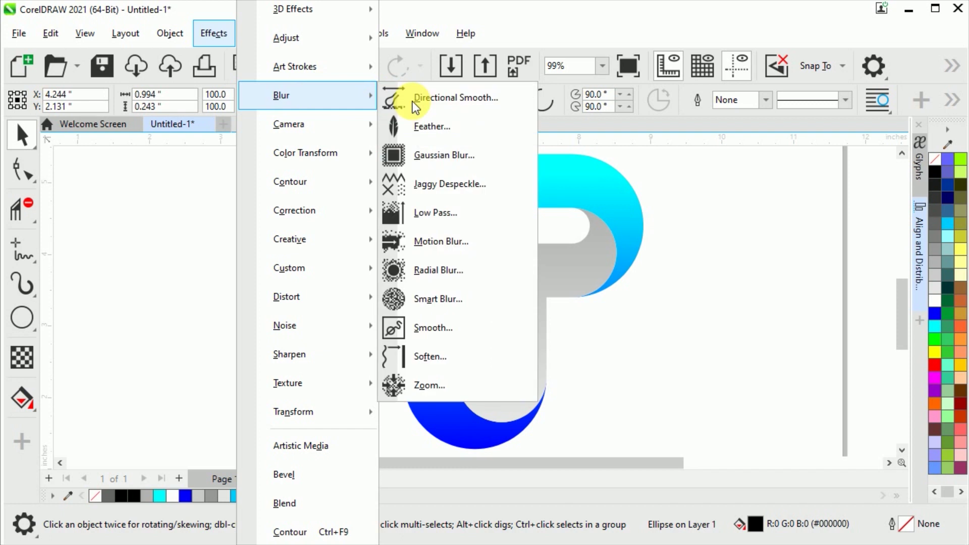
click(422, 156)
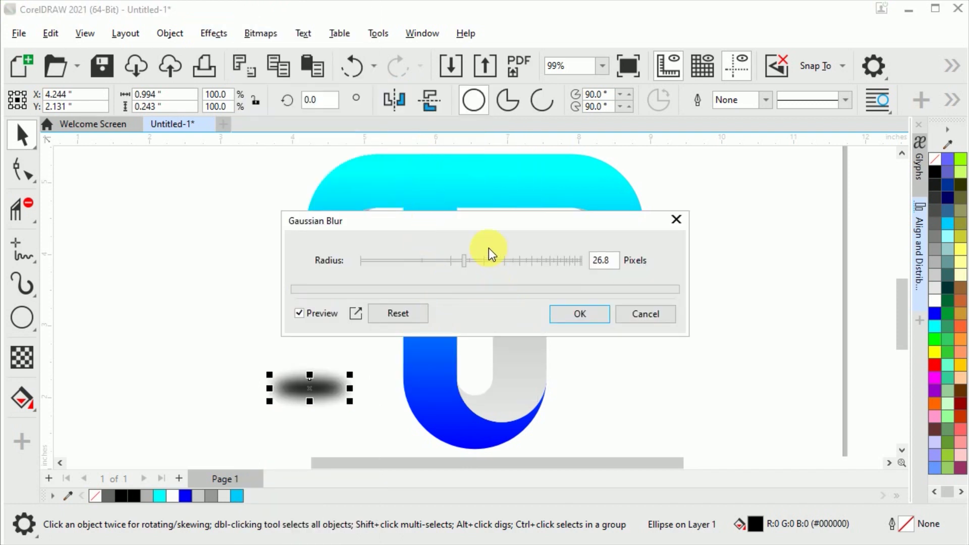
click(472, 260)
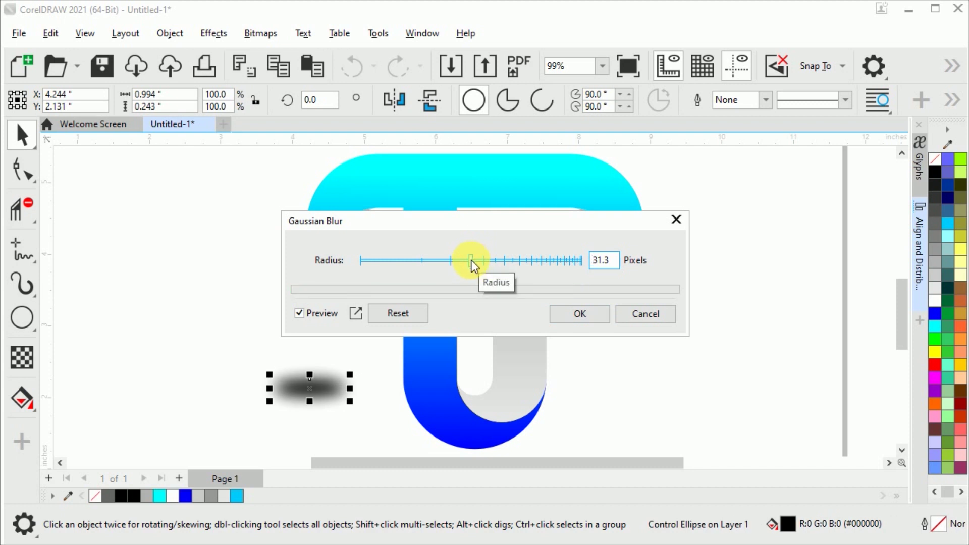
click(480, 261)
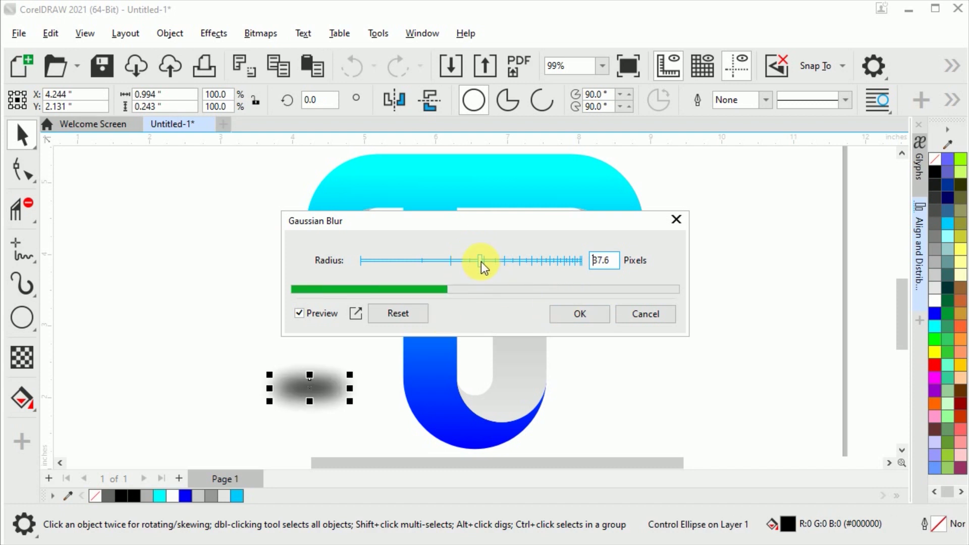
click(569, 315)
- Place the blurred ellipse centred under the base of the T and send it behind the logo as a shadow
drag(318, 392, 474, 410)
scroll(474, 410, up, 2)
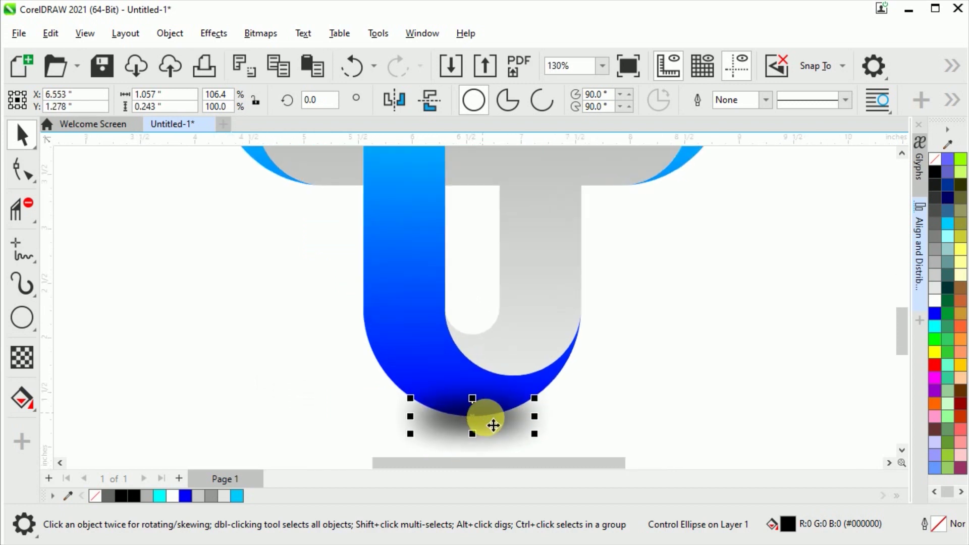
click(950, 103)
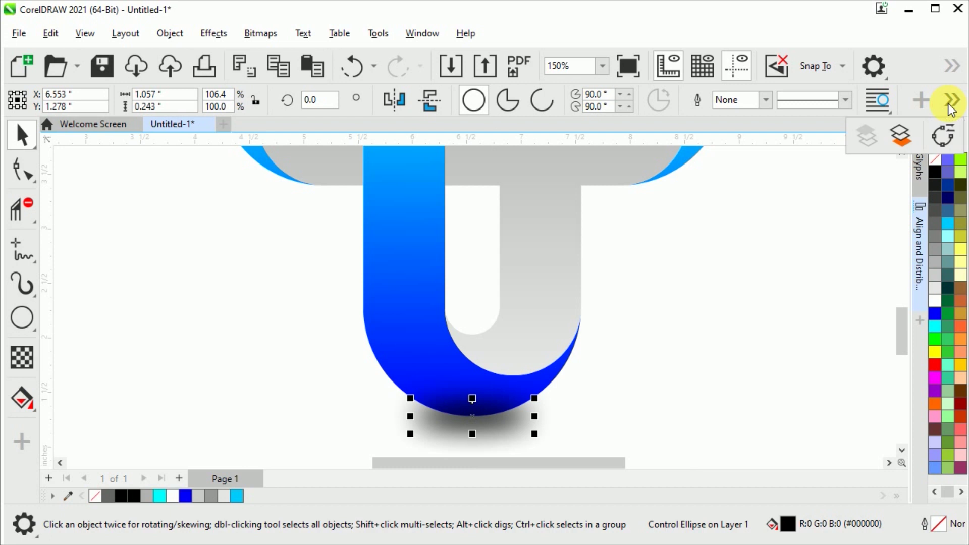
click(903, 138)
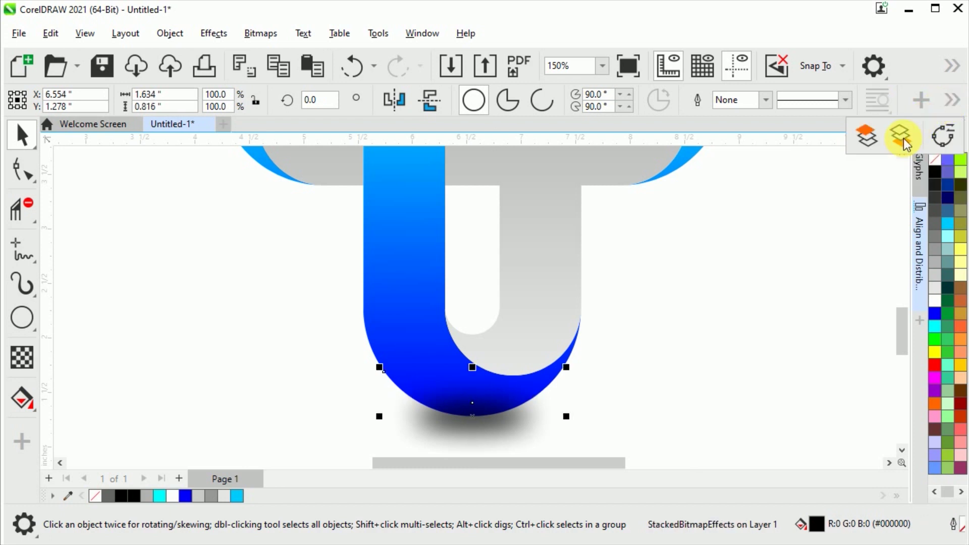
click(903, 138)
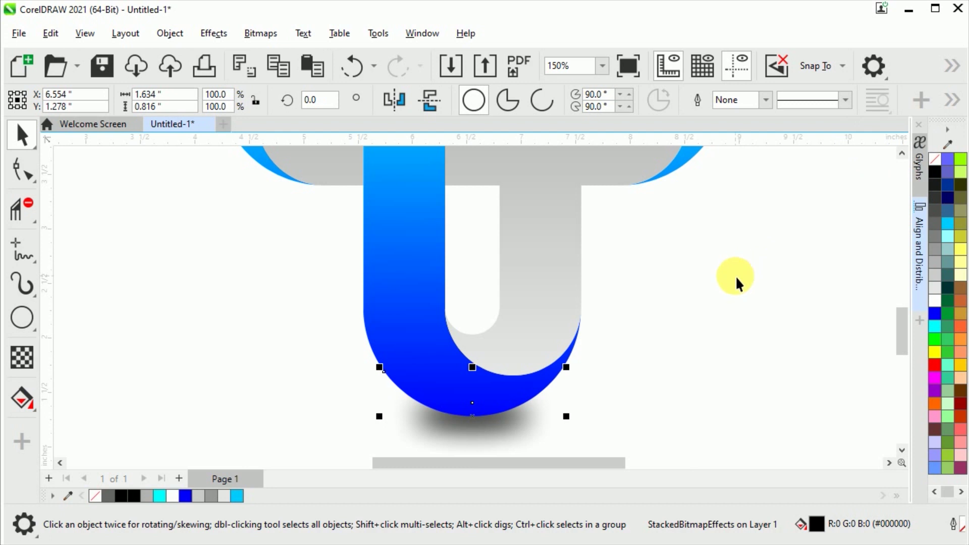
click(715, 343)
key(F4)
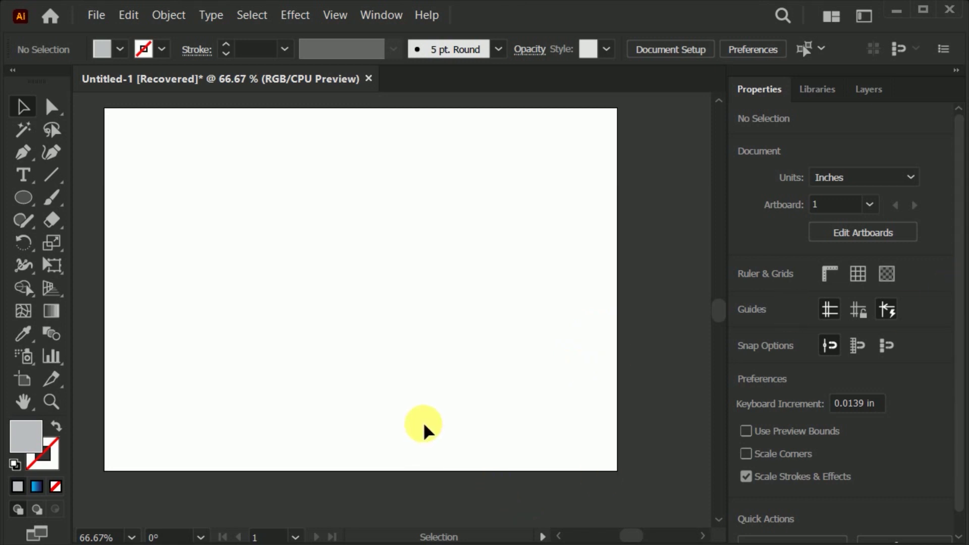
- In Adobe Illustrator, set the document units to inches and draw a circle 1.5 in across on the artboard
click(879, 178)
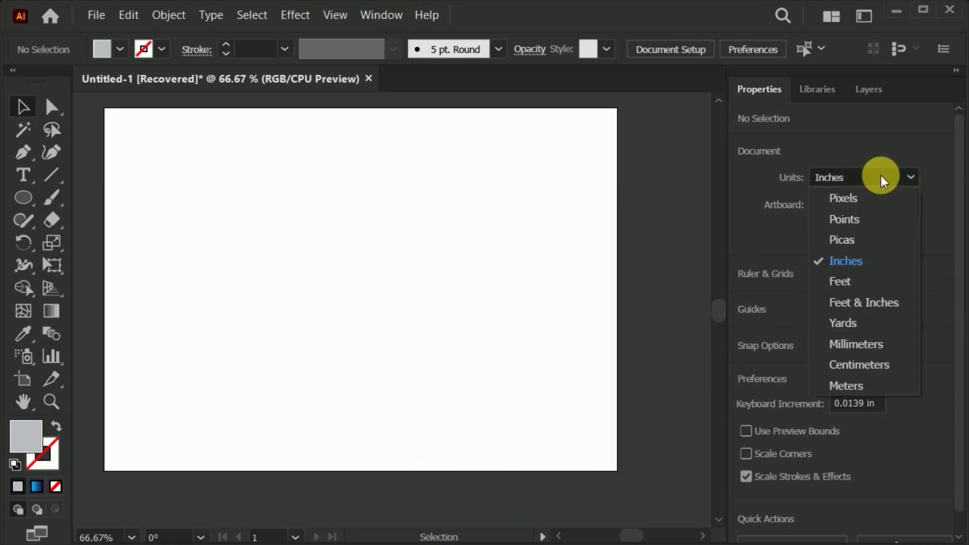
click(868, 262)
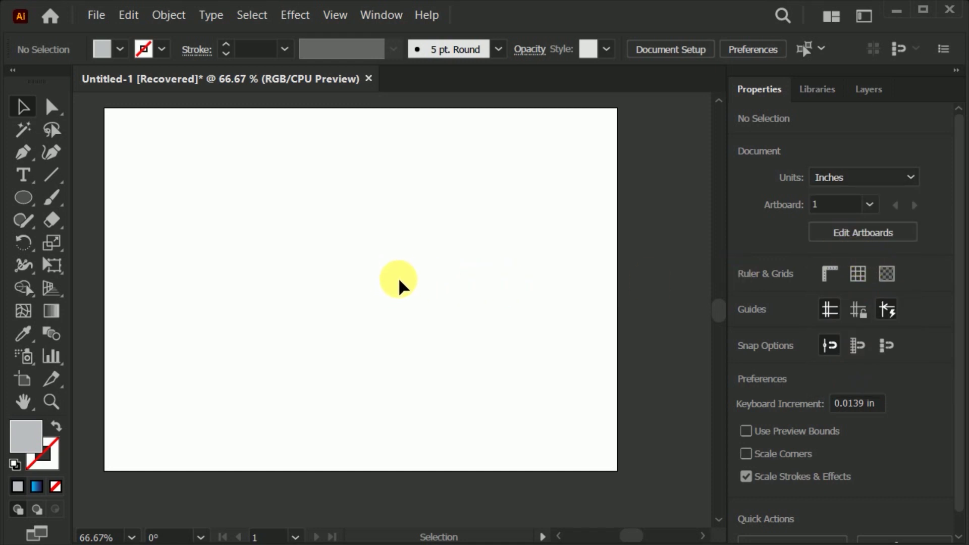
click(21, 194)
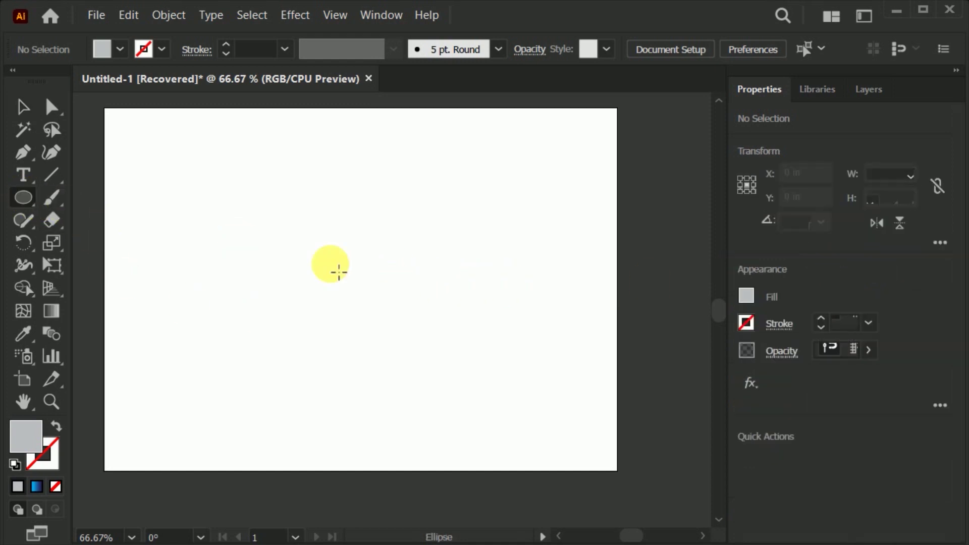
drag(268, 240, 332, 299)
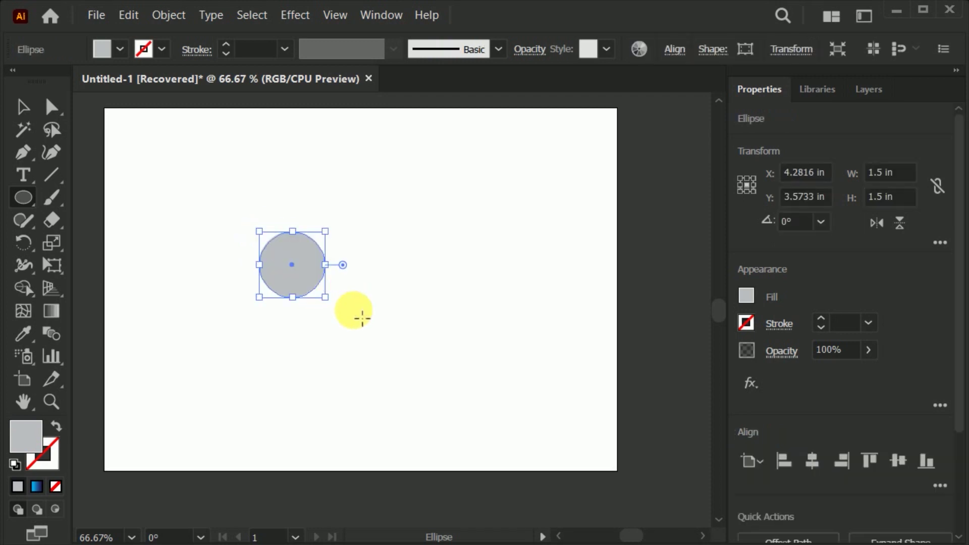
click(20, 105)
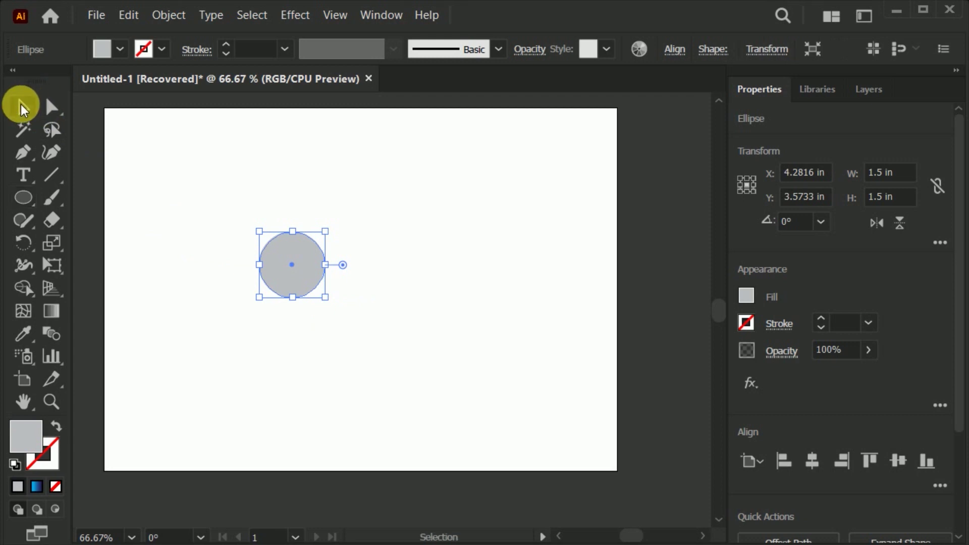
- Remove the circle's fill and give it a black 1 pt outline
click(749, 296)
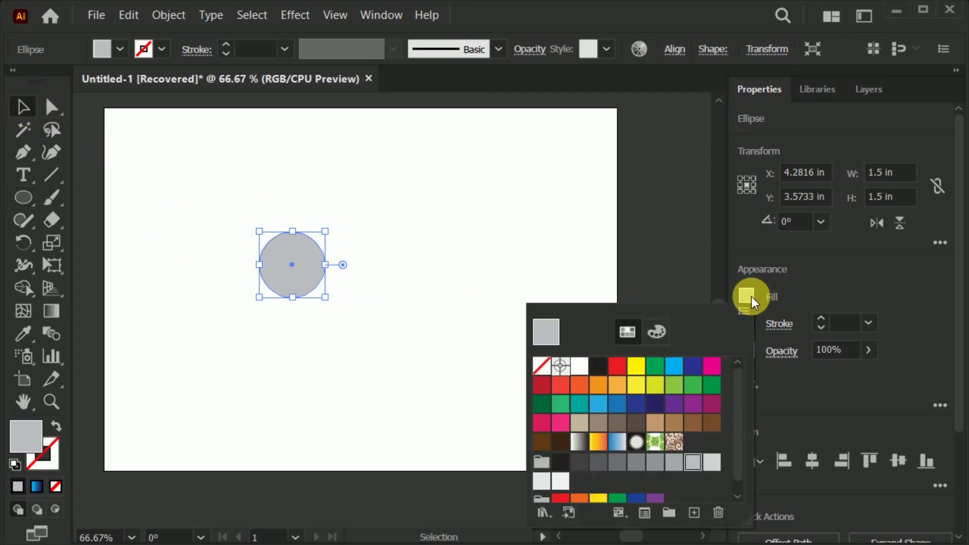
click(541, 366)
click(749, 322)
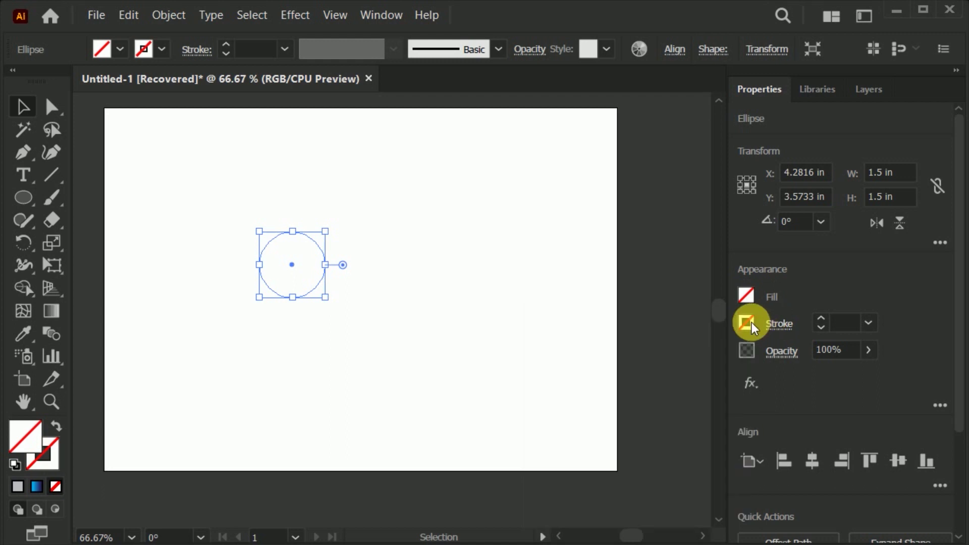
click(749, 323)
click(603, 393)
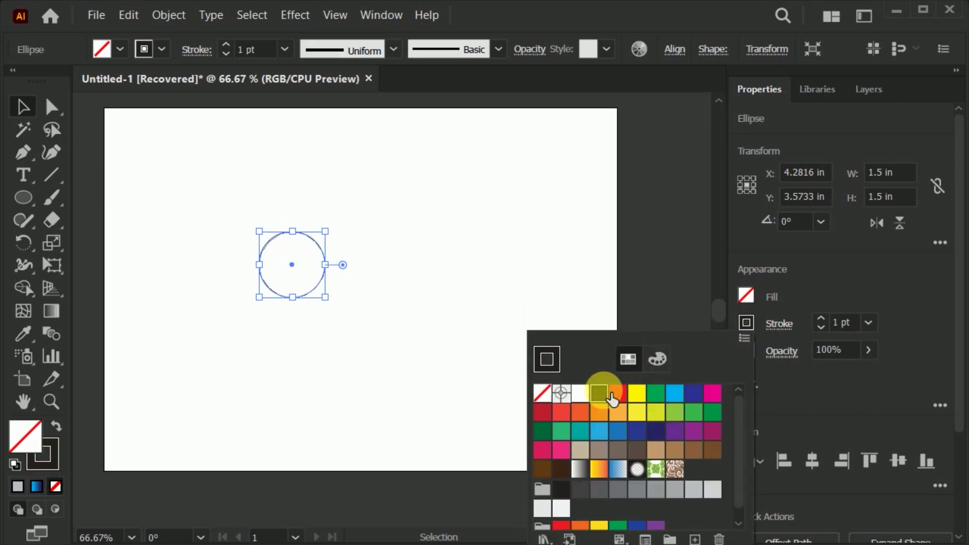
click(299, 225)
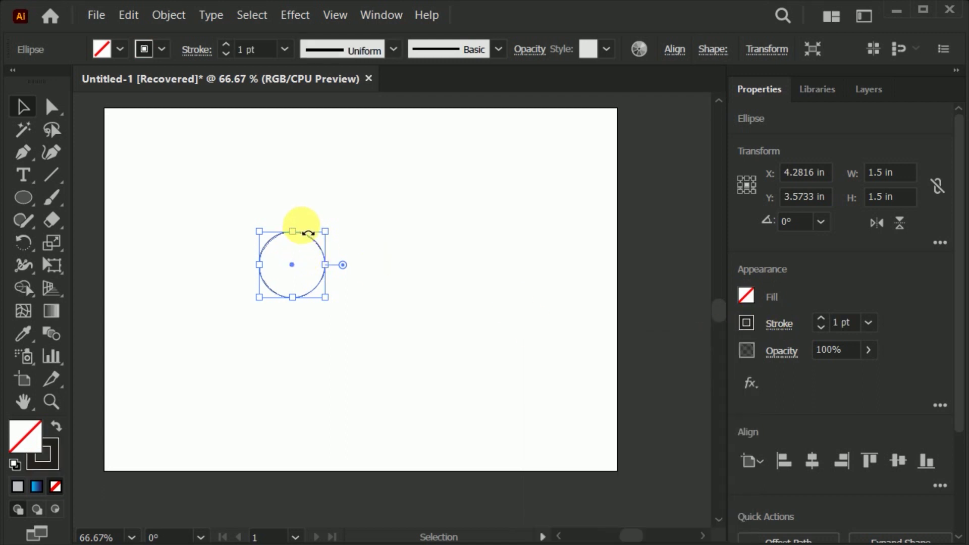
- Resize the outlined circle to 2 in wide and 2 in high
scroll(275, 216, up, 3)
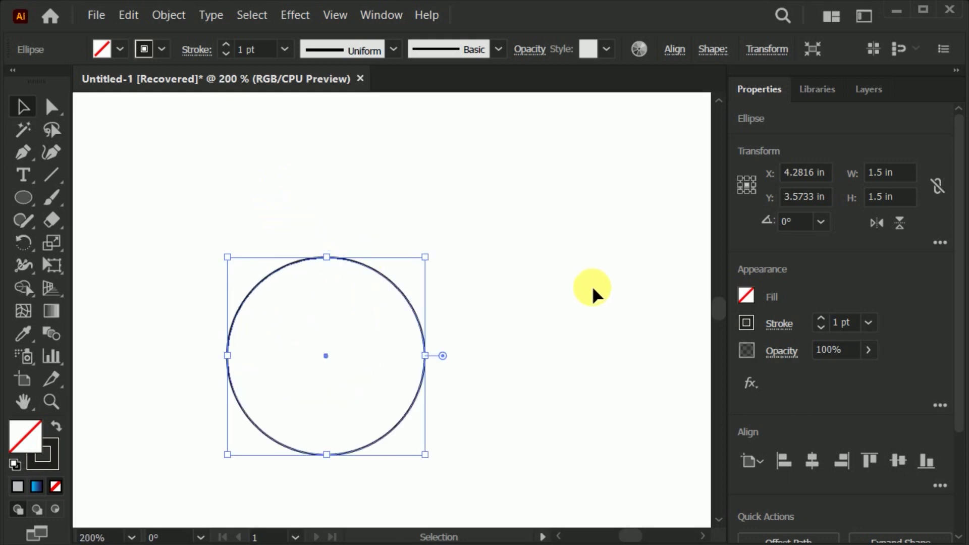
click(902, 177)
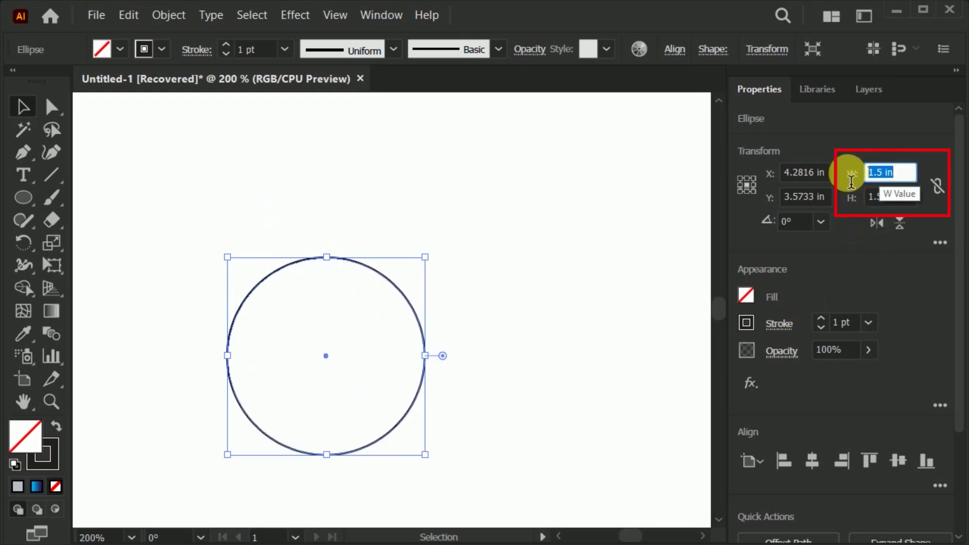
text(2)
key(Tab)
text(2)
key(Return)
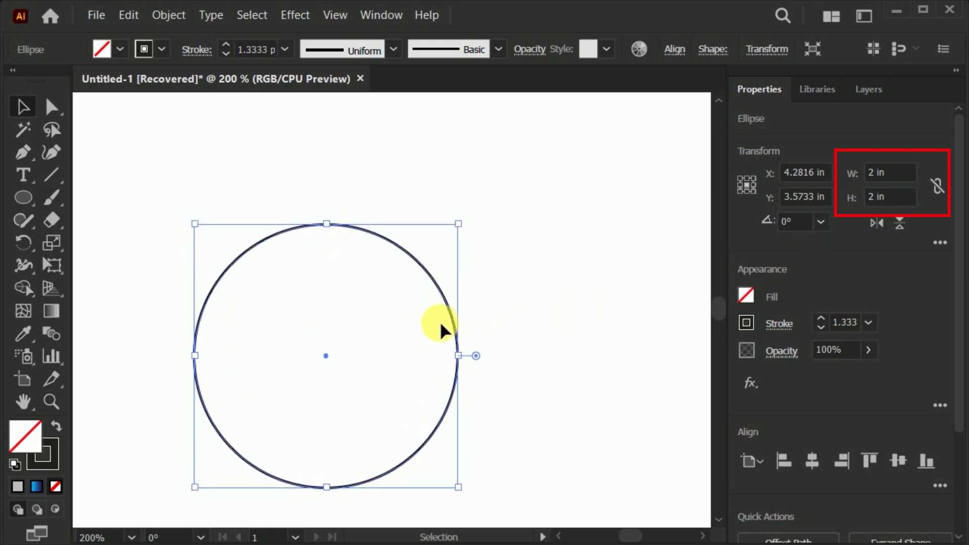
- Copy the 2 in circle and paste a duplicate in front at the same position
click(469, 264)
drag(461, 233, 303, 313)
right_click(302, 223)
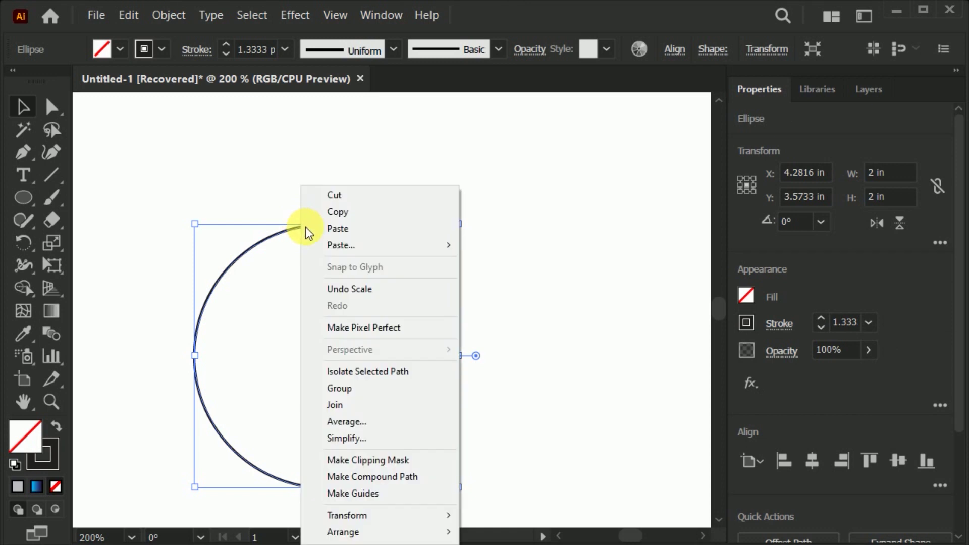
click(340, 217)
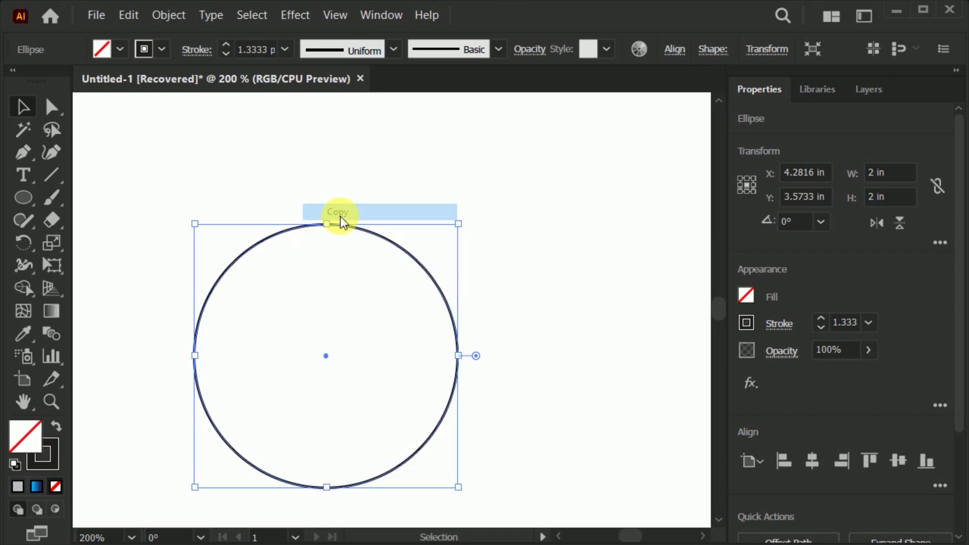
right_click(358, 184)
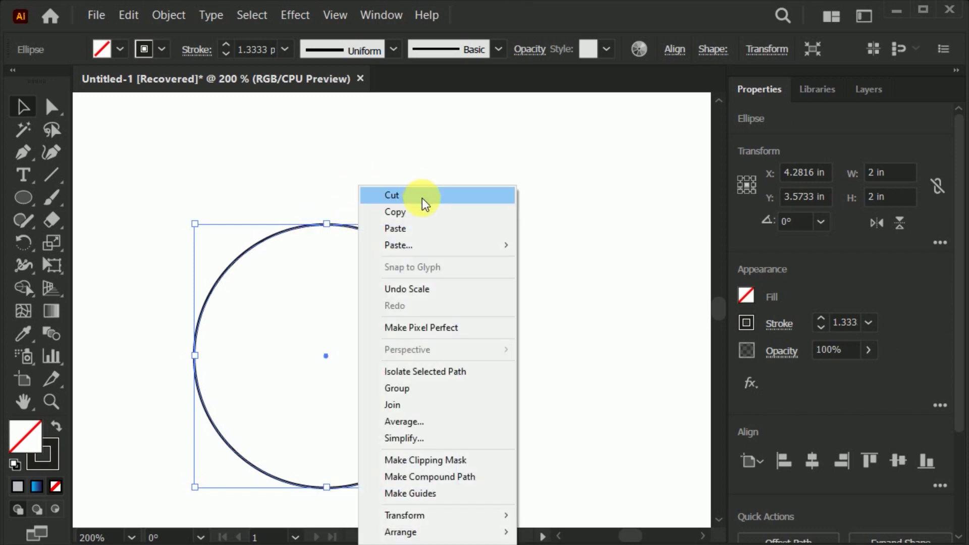
mouse_move(511, 245)
click(601, 250)
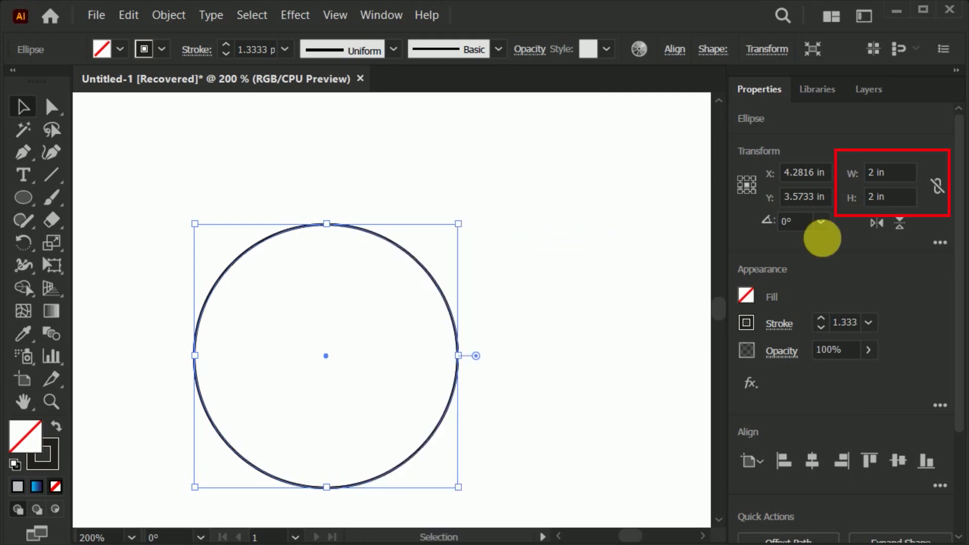
- Resize the duplicate circle to 0.5 in by 0.5 in, concentric with the large circle, and deselect it
click(891, 174)
text(0.5)
key(Tab)
text(0.5)
key(Return)
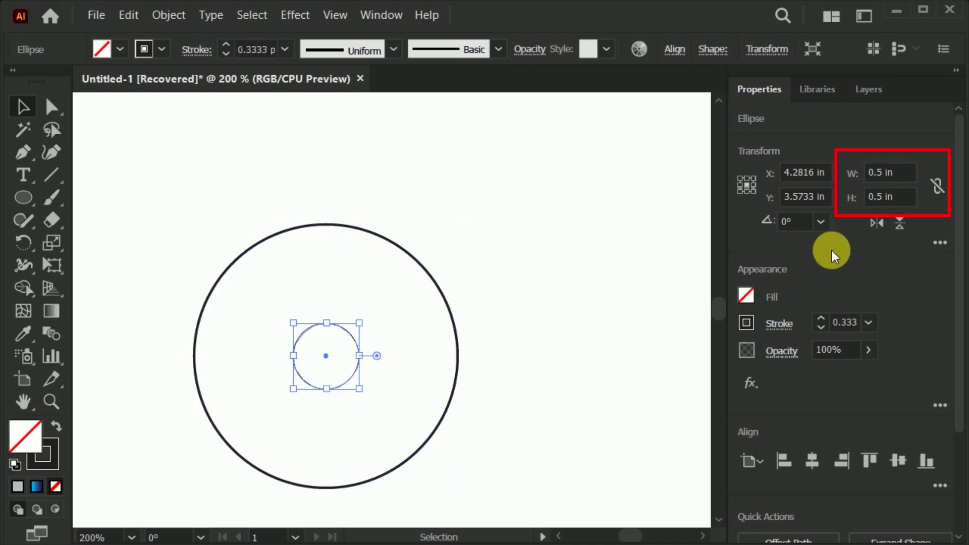
click(524, 256)
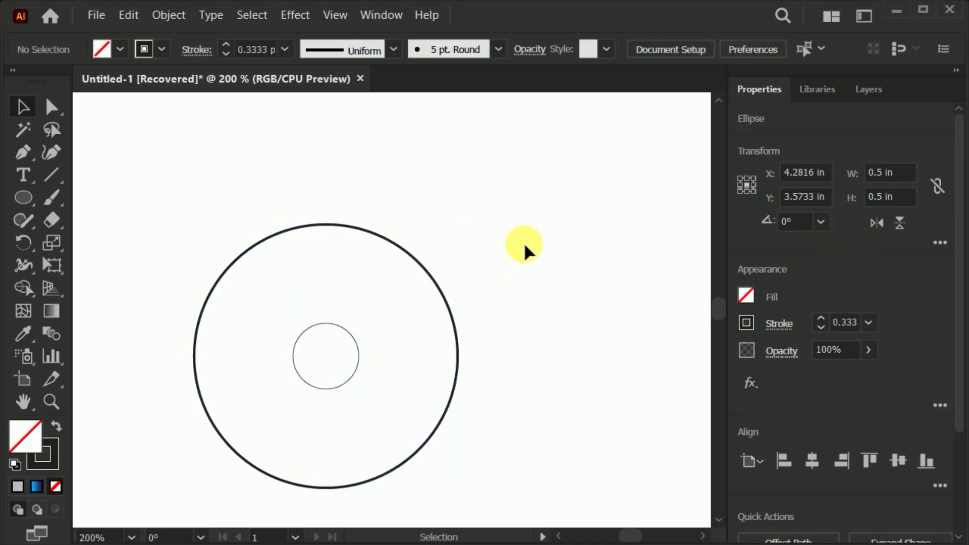
- Paste another large circle in front and shrink it proportionally from its top to 1.25 in, meeting the top of the small circle
right_click(348, 175)
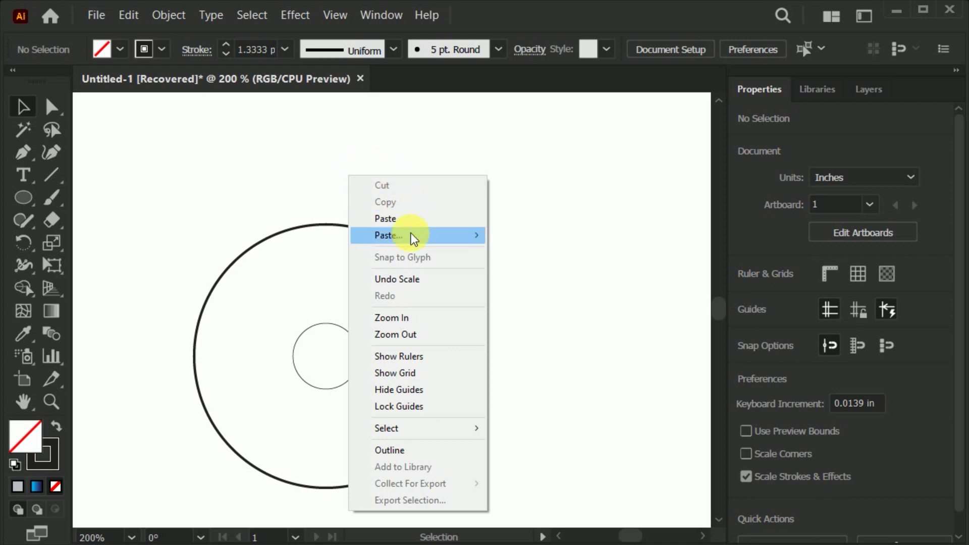
mouse_move(410, 232)
click(516, 238)
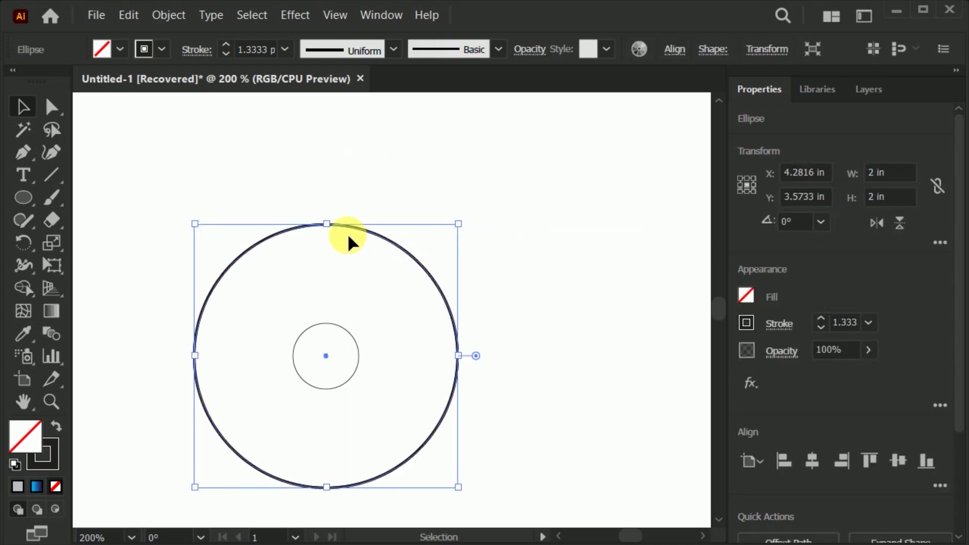
drag(329, 224, 325, 324)
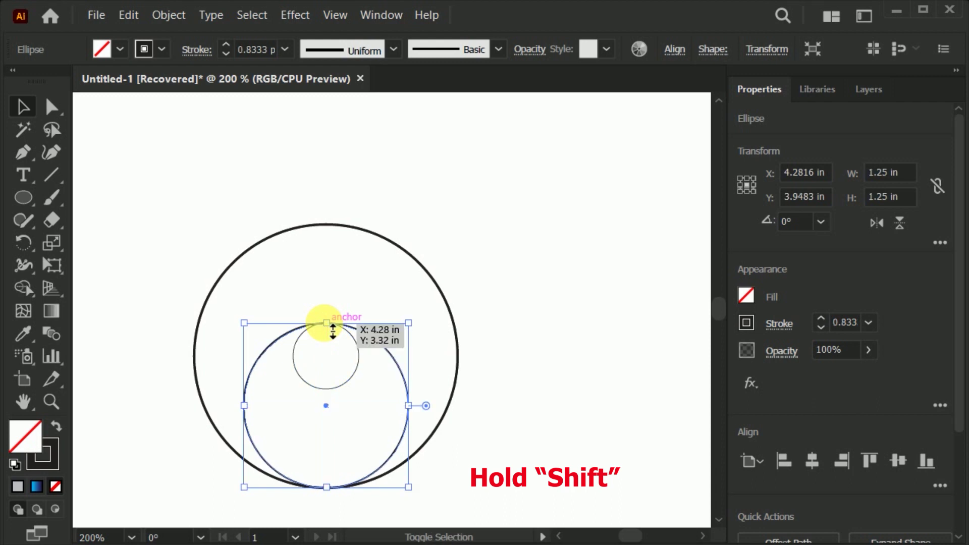
- Paste one more large circle in front and shrink it proportionally from its bottom to 1.25 in, meeting the bottom of the small circle
right_click(366, 180)
mouse_move(434, 242)
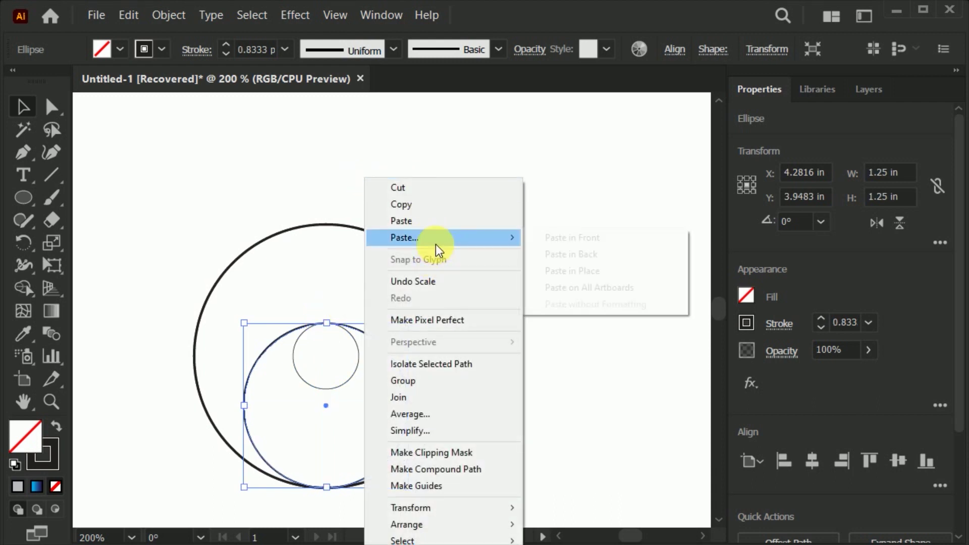
click(537, 238)
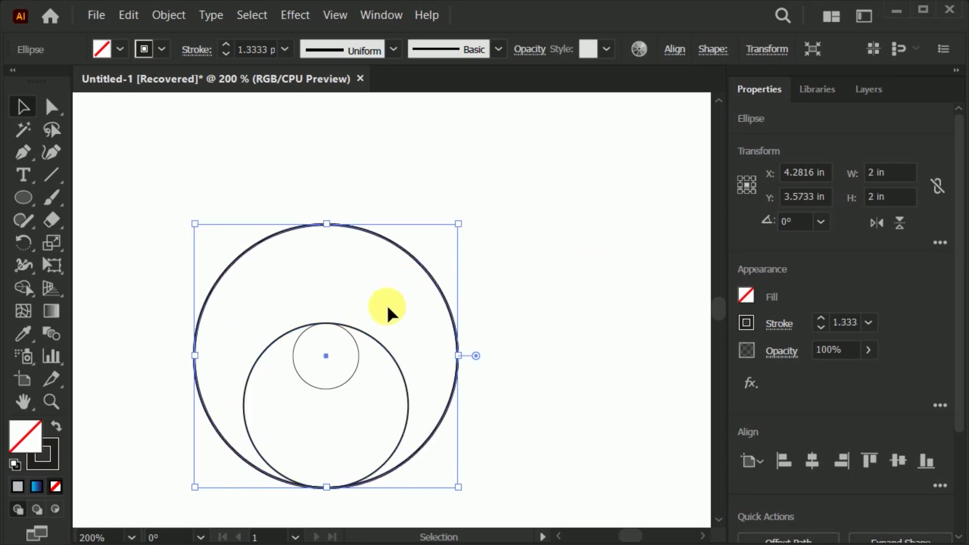
drag(327, 487, 326, 390)
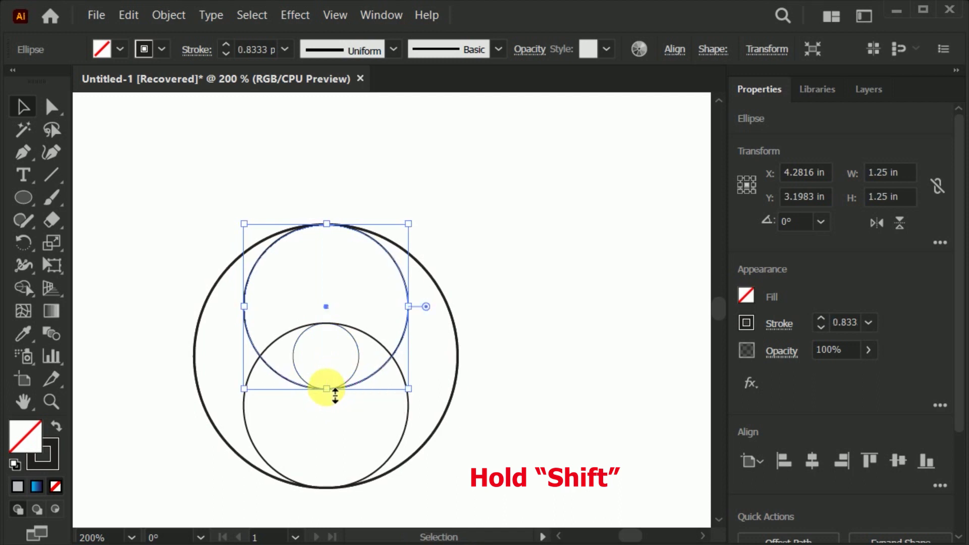
- Set the stroke weight of all four circles to 0.25 pt
drag(450, 223, 235, 425)
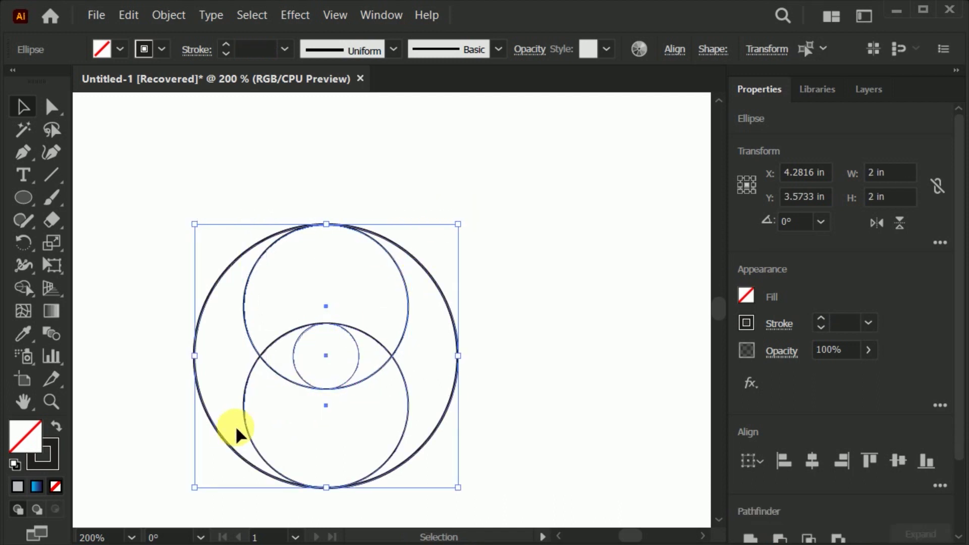
click(841, 324)
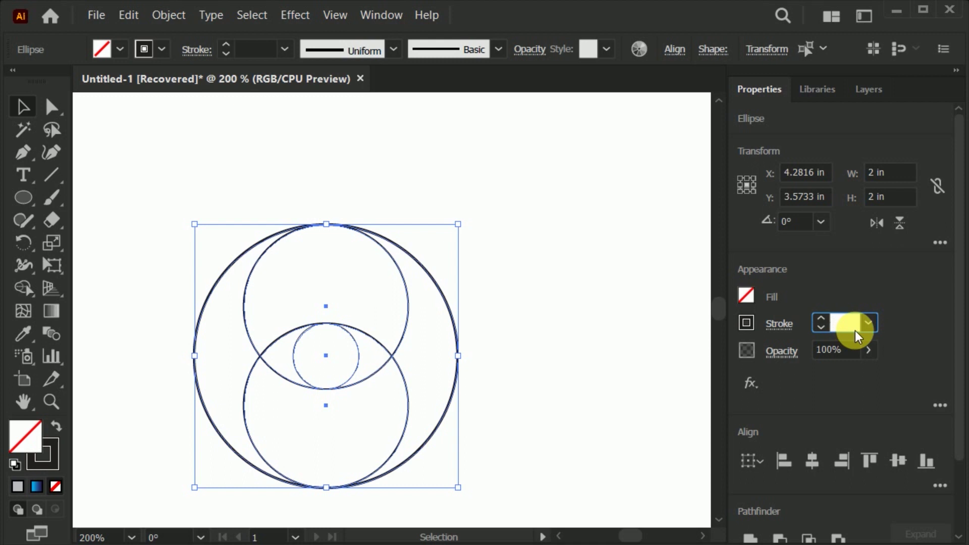
text(.25)
click(855, 331)
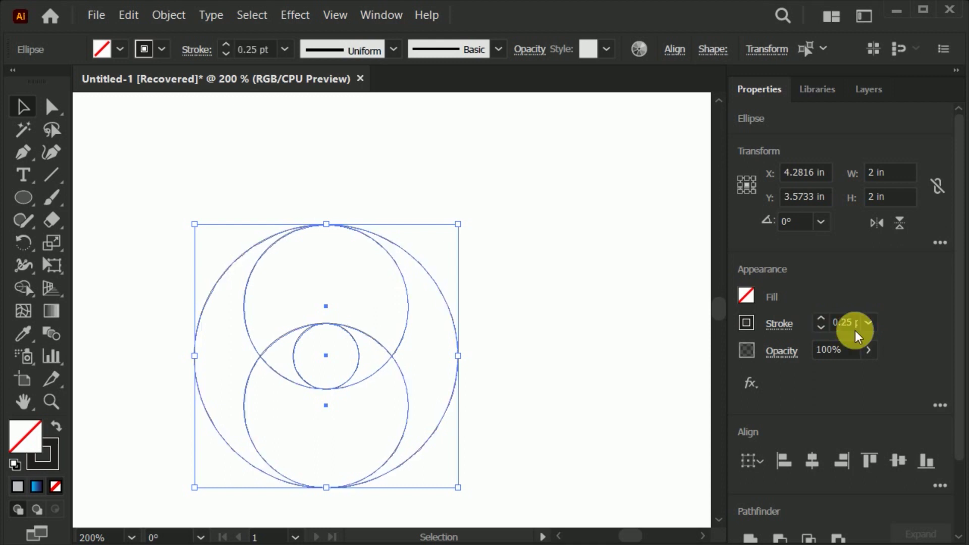
click(516, 328)
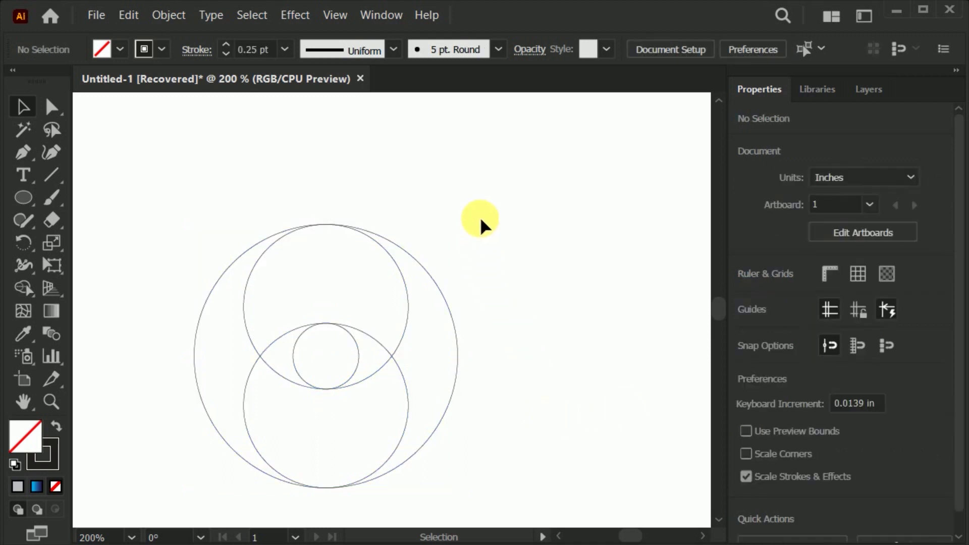
- Duplicate the four circles horizontally to the right of the originals, with the copy centred at about X 6.85 in
drag(486, 210, 235, 437)
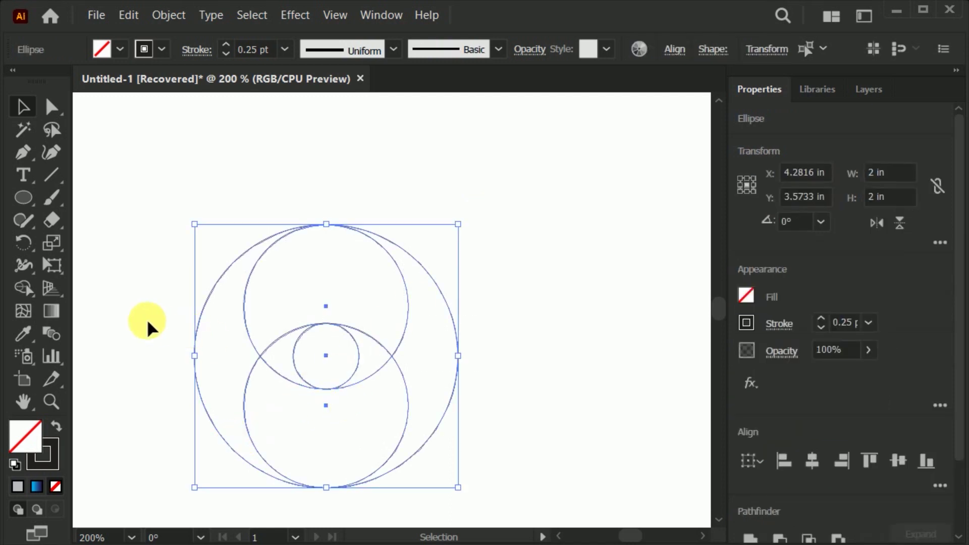
scroll(264, 321, down, 2)
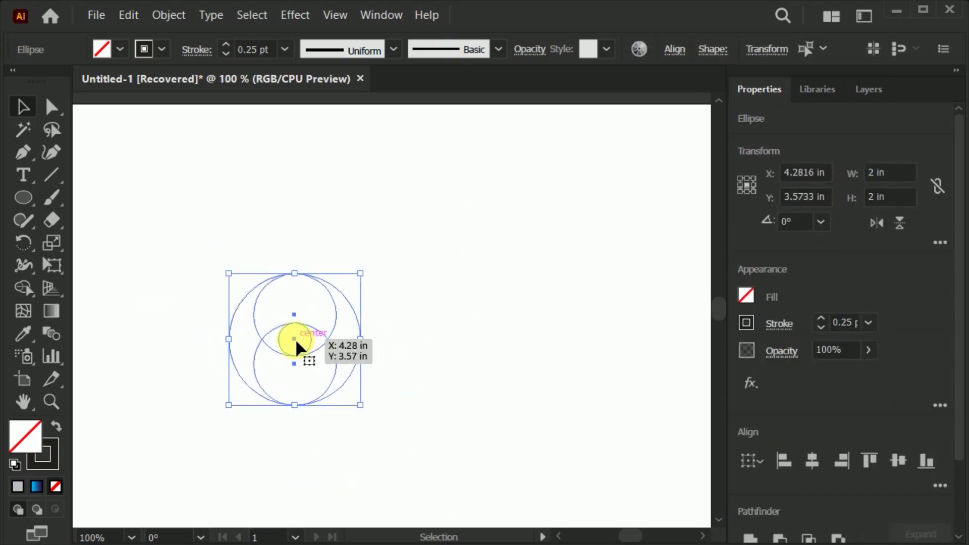
drag(295, 338, 464, 346)
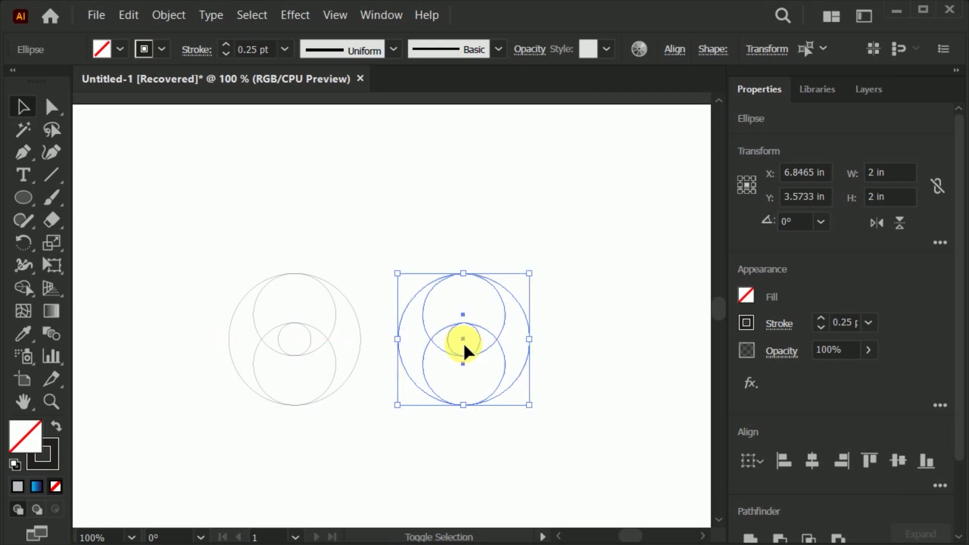
click(371, 246)
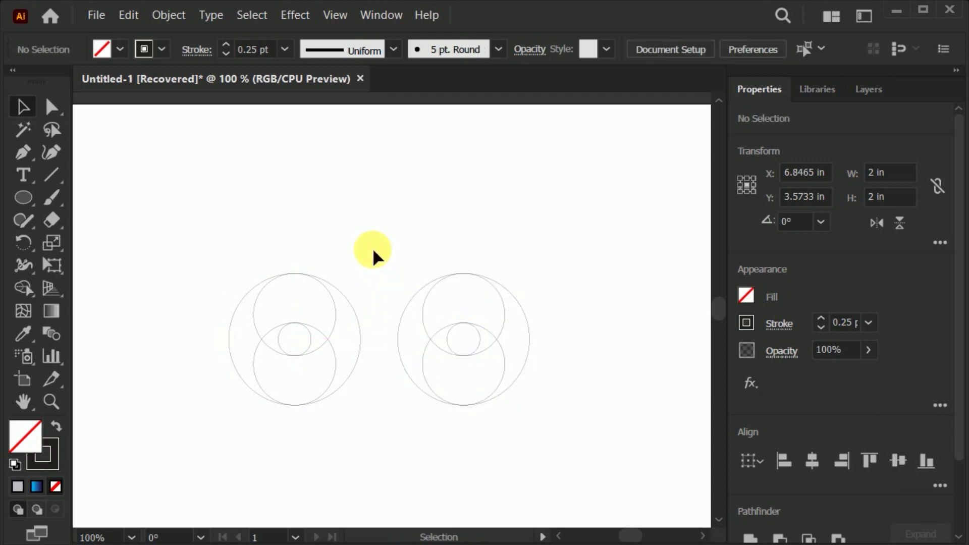
- Draw a horizontal straight line with the Pen tool from the top of the first large circle to just beyond the second circle set
key(z)
drag(169, 251, 596, 447)
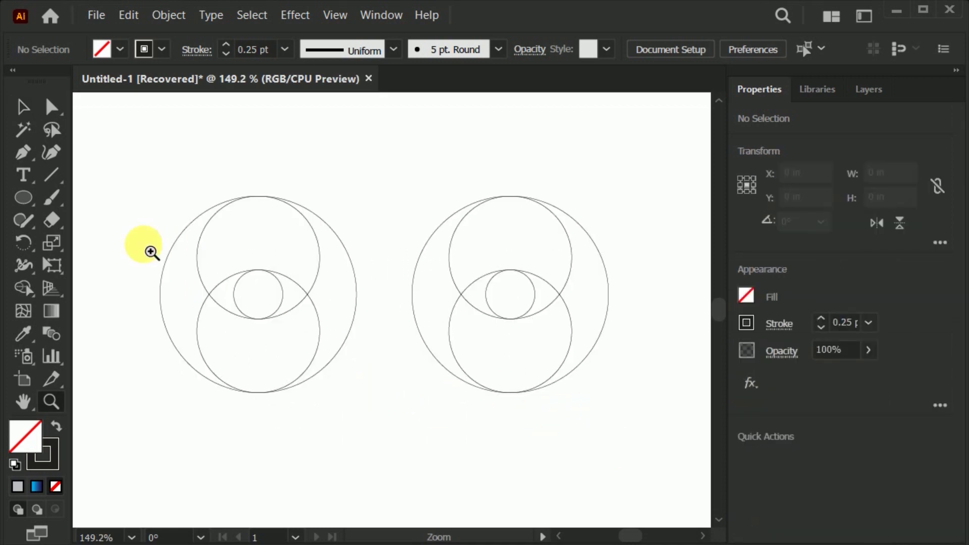
click(23, 151)
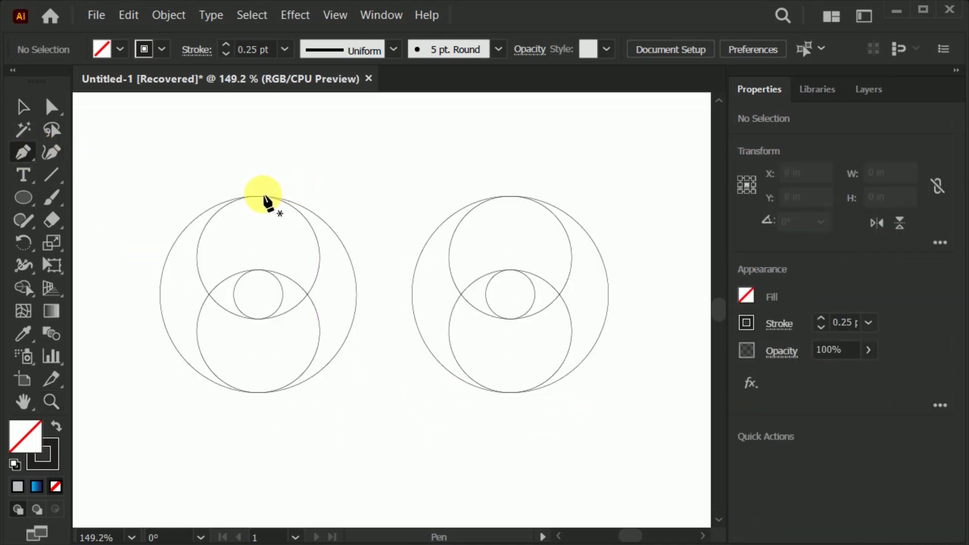
click(258, 196)
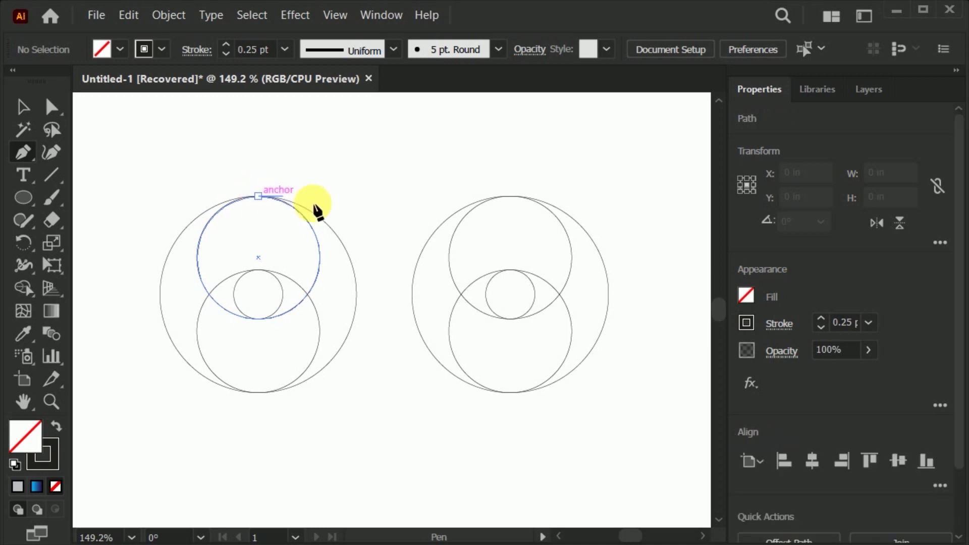
click(622, 195)
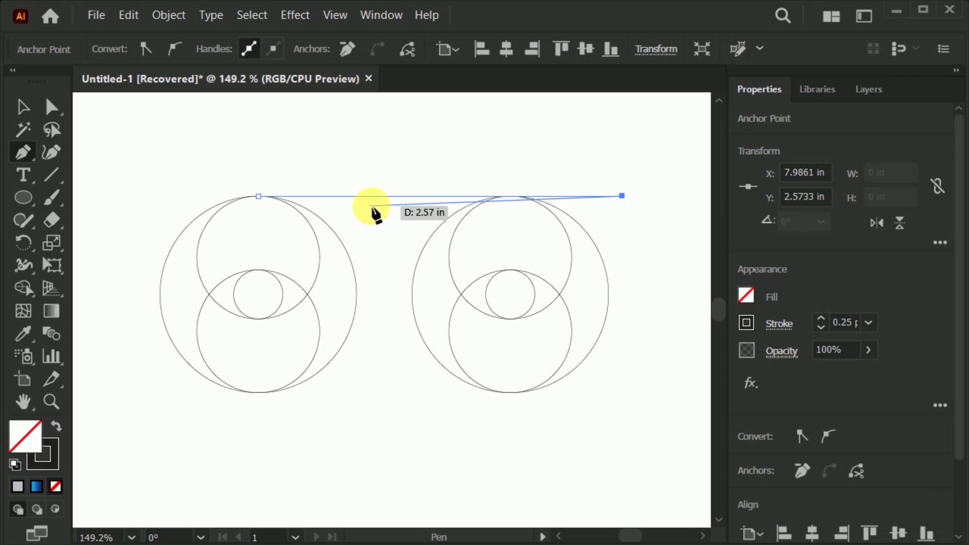
- Nudge the line's right end back to the second circle's outer edge and stretch its left end out near the first circle's outer edge
click(20, 105)
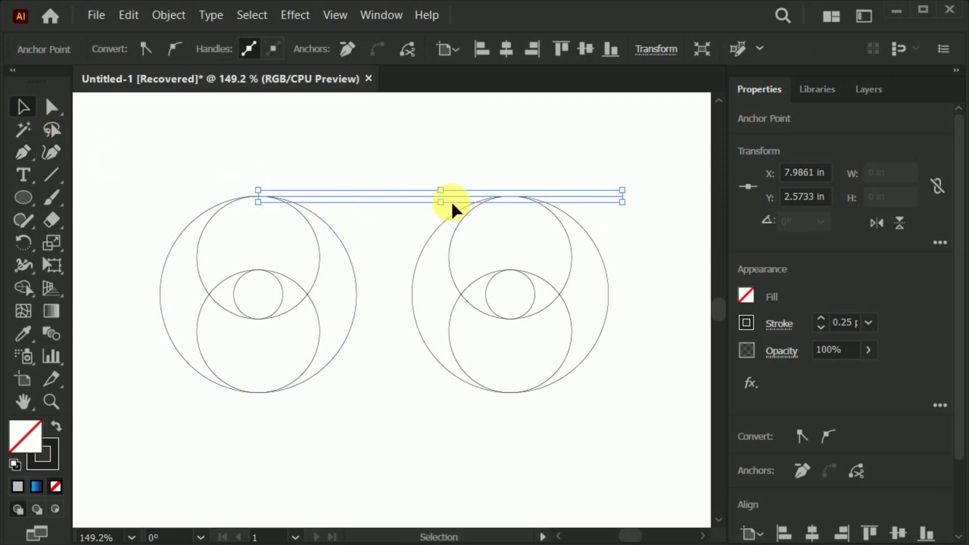
key(Left)
key(Left)
key(Left)
key(Left)
key(Left)
key(Left)
key(Left)
key(Left)
key(Left)
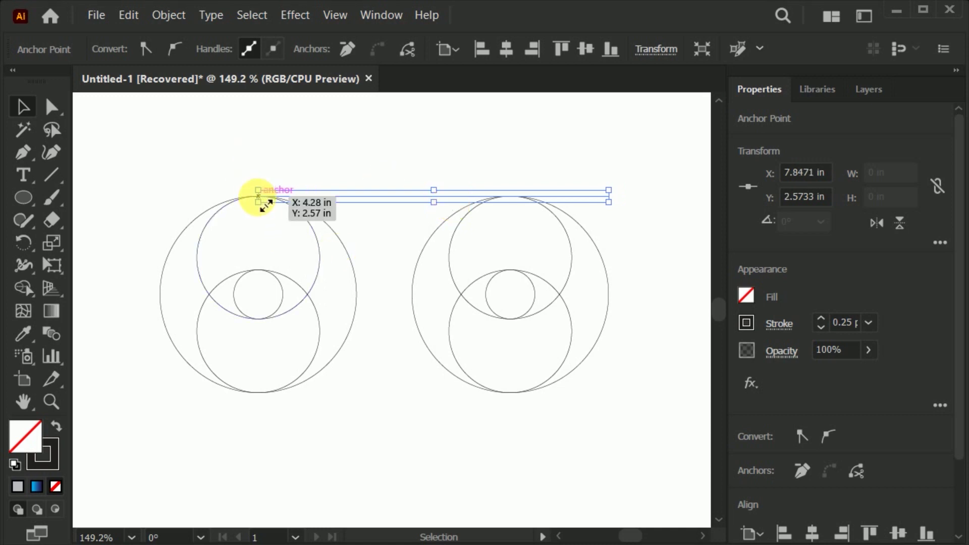
drag(257, 204, 172, 197)
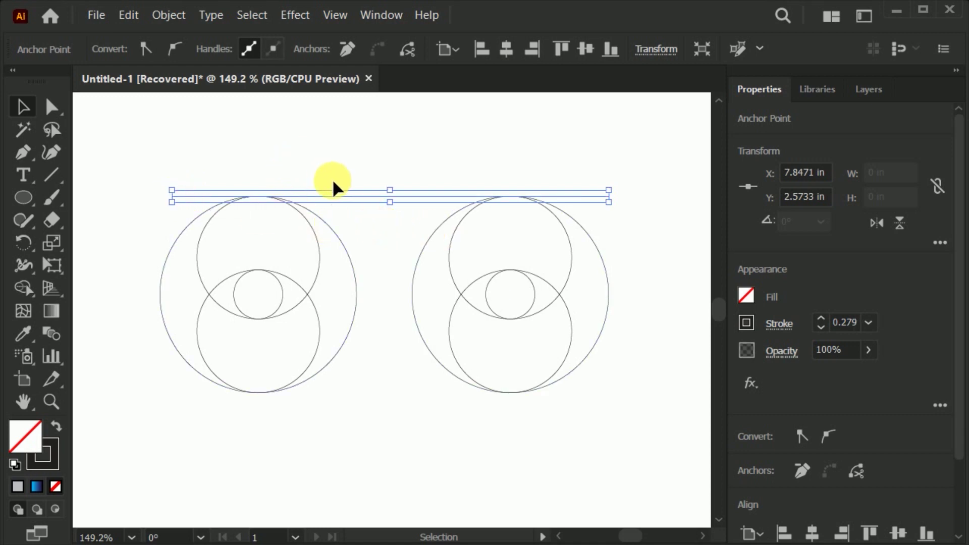
- Copy the horizontal line above the circles and paste the copy in front of it
right_click(337, 192)
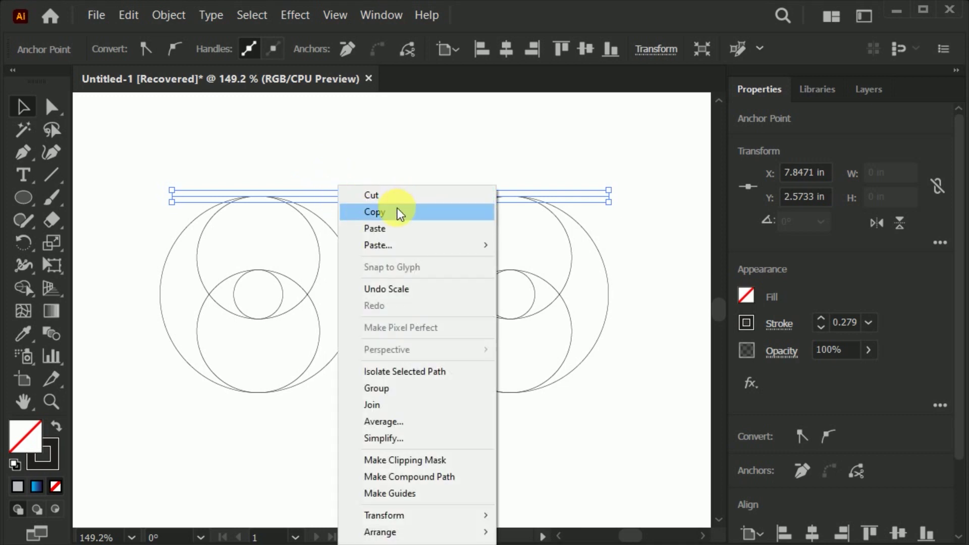
click(397, 207)
right_click(341, 172)
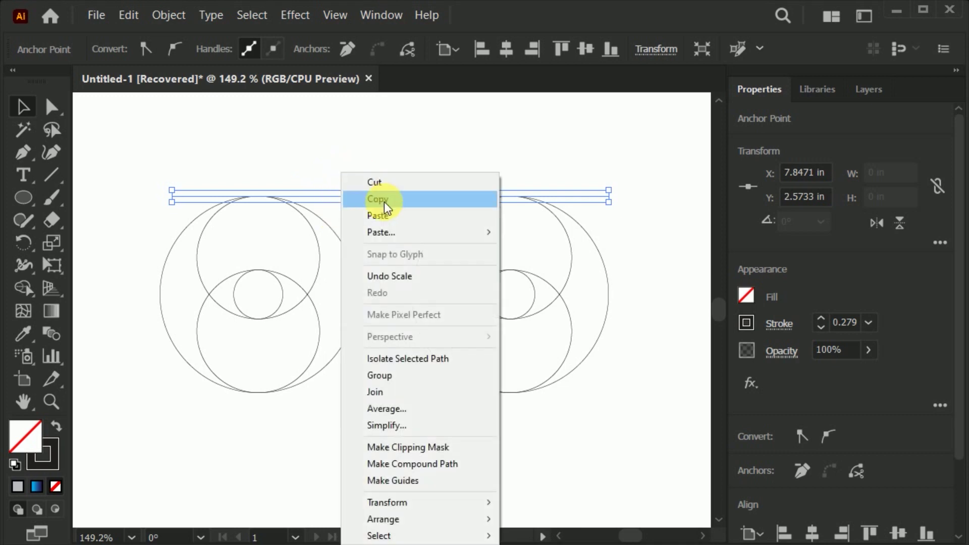
mouse_move(469, 232)
click(535, 231)
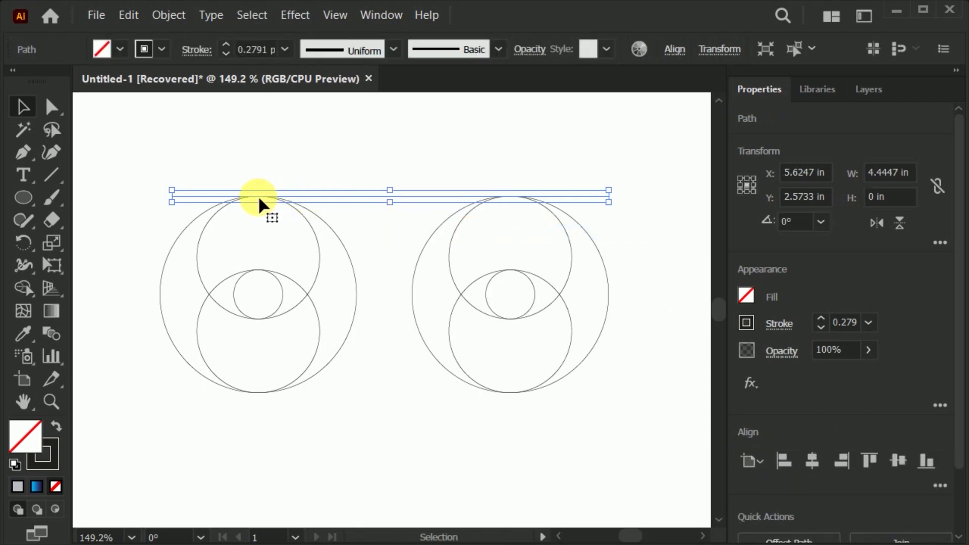
- Place copies of the horizontal line tangent to the small circles' top, the small circles' bottom and the large circles' bottom
scroll(264, 195, up, 1)
drag(256, 195, 256, 295)
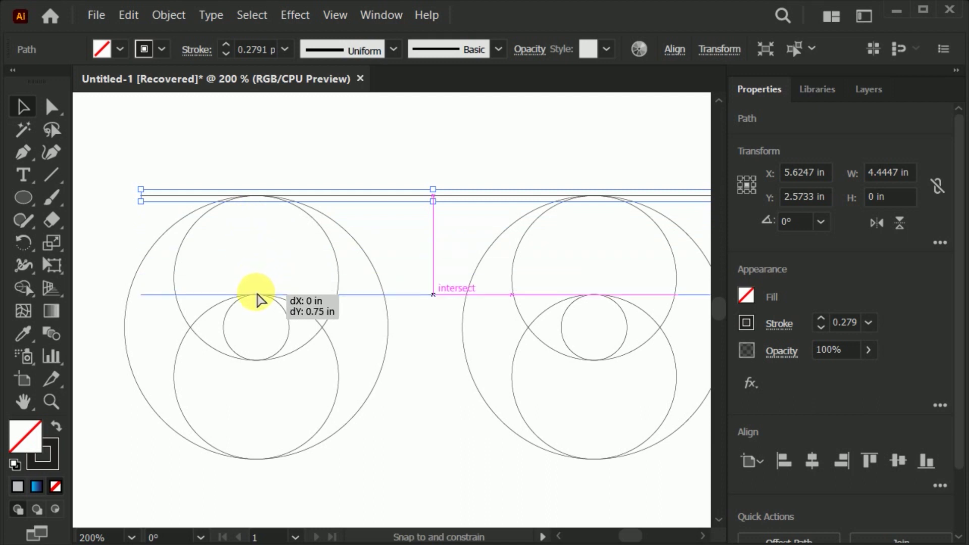
drag(256, 293, 257, 294)
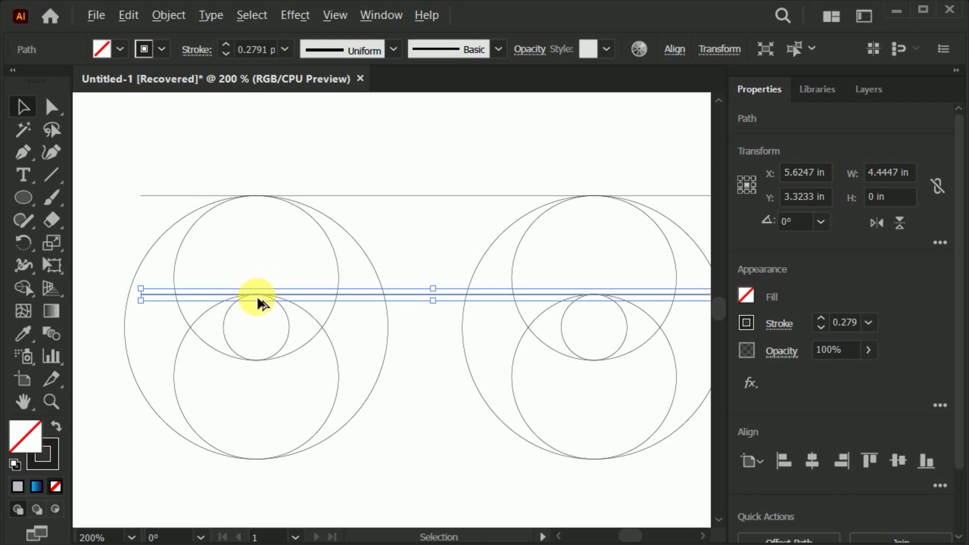
drag(257, 301, 250, 460)
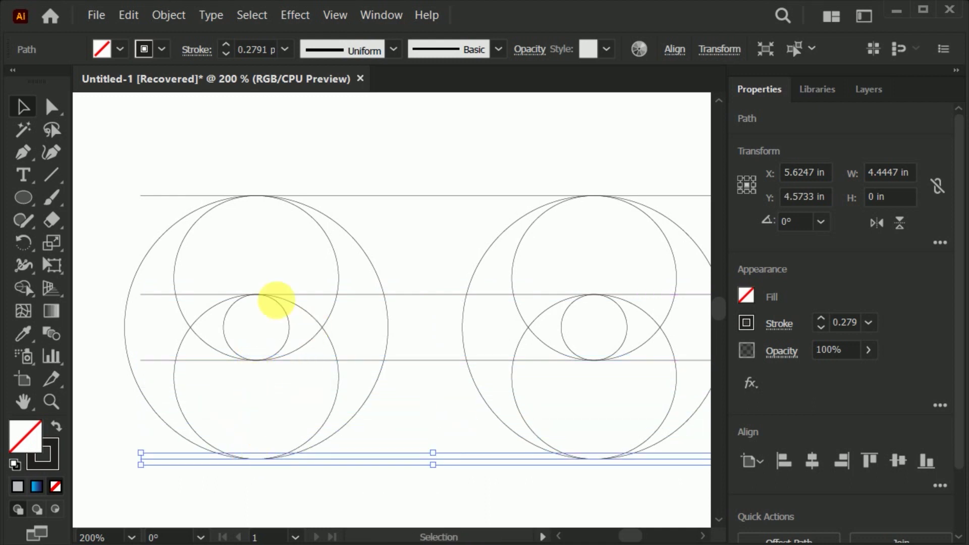
- Select all circles and lines and merge the outer upper arch regions into one black shape with Shape Builder
scroll(171, 171, down, 2)
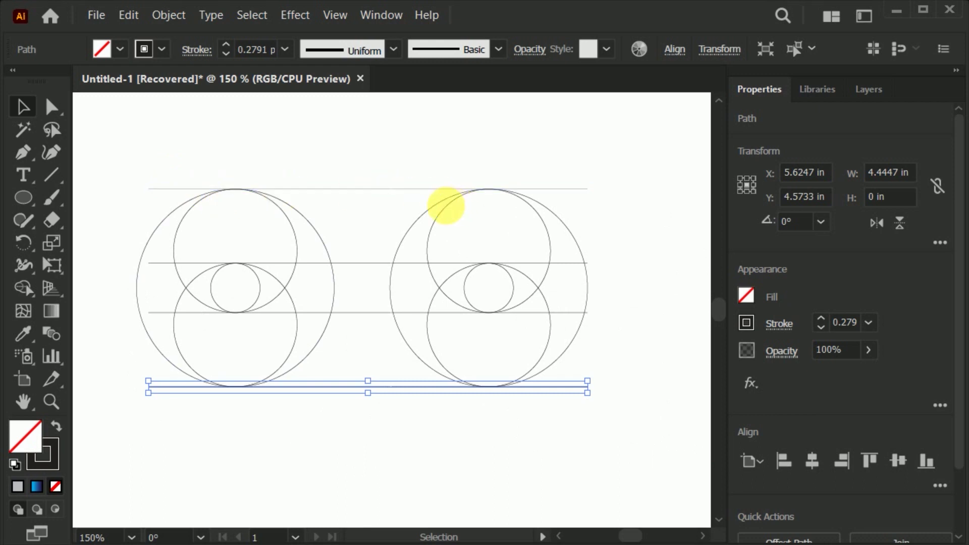
click(403, 166)
drag(132, 188, 611, 431)
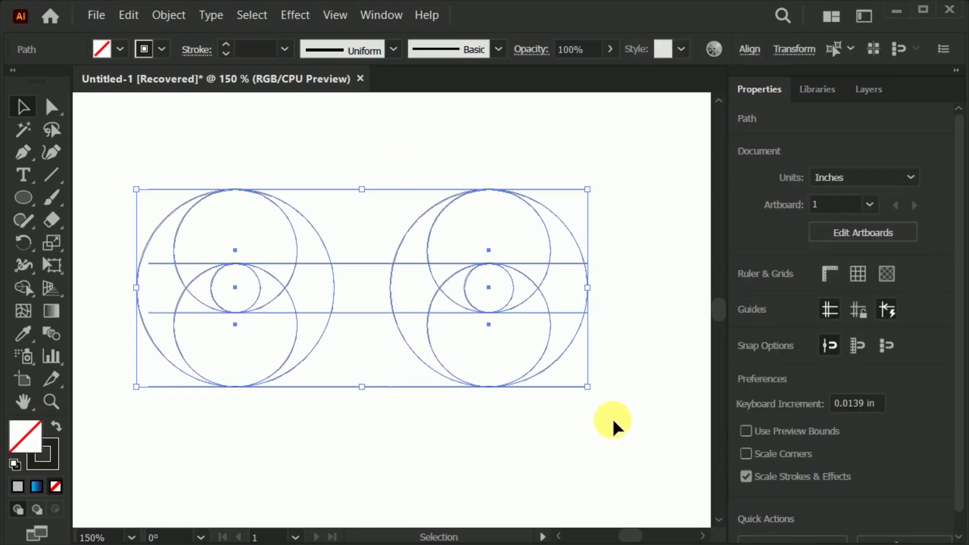
scroll(232, 198, up, 1)
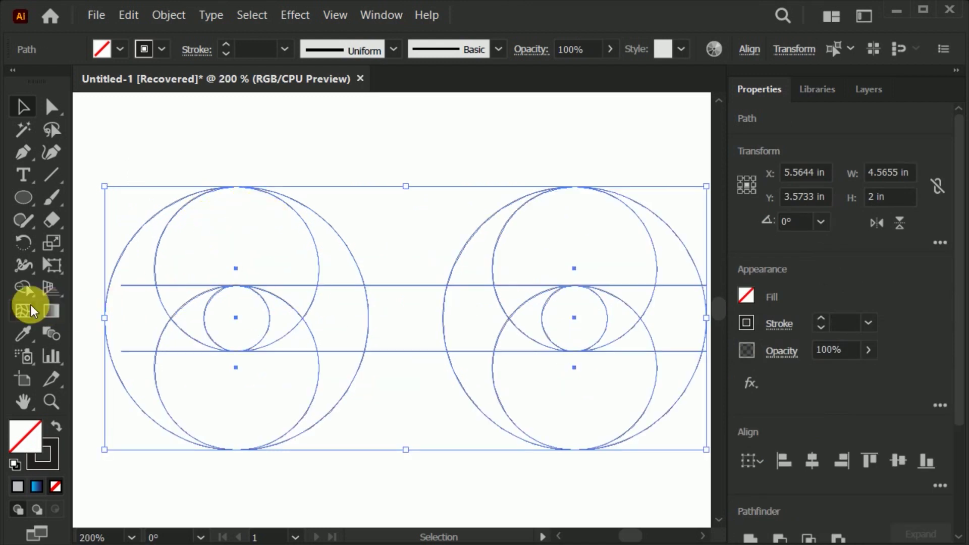
click(22, 287)
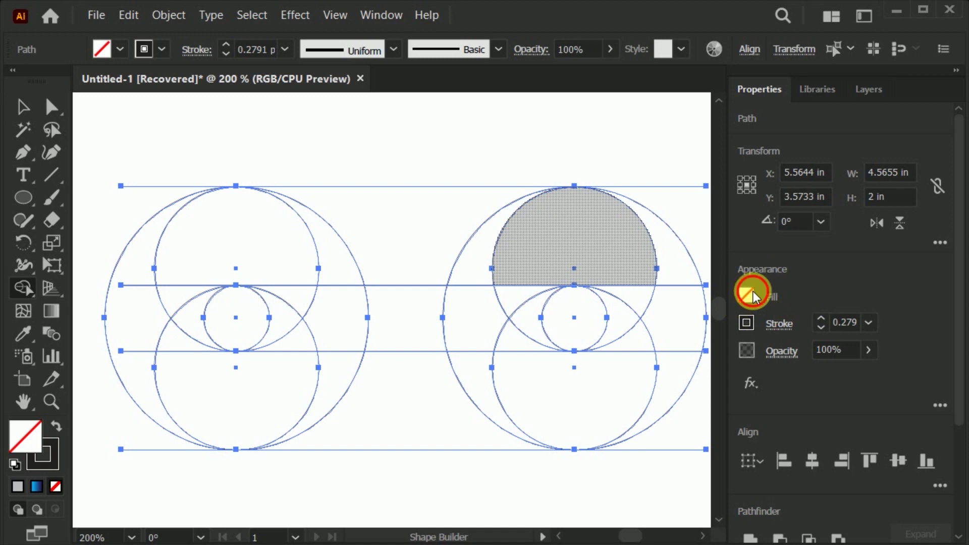
click(746, 295)
click(604, 365)
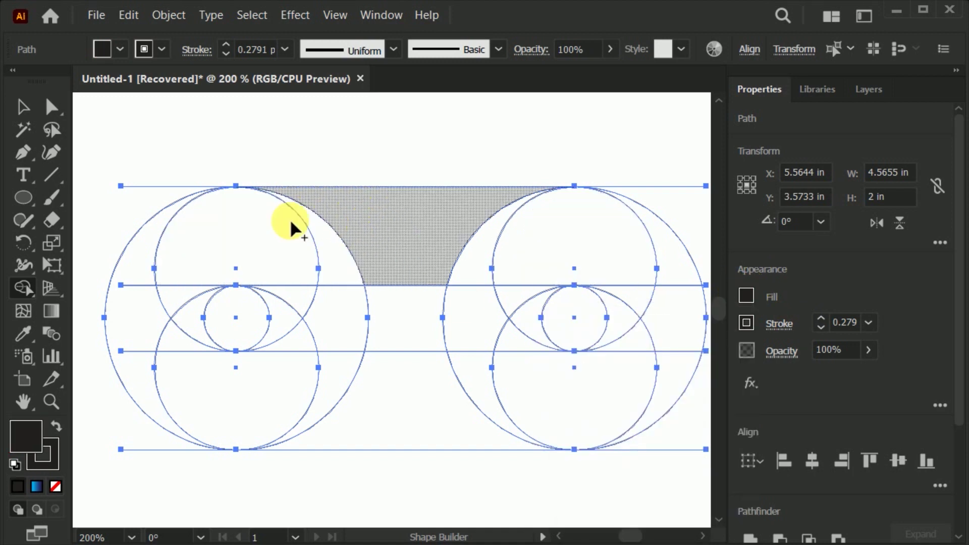
mouse_move(139, 372)
mouse_down()
mouse_move(160, 292)
mouse_move(211, 256)
mouse_move(364, 241)
mouse_move(647, 245)
mouse_move(679, 299)
mouse_up()
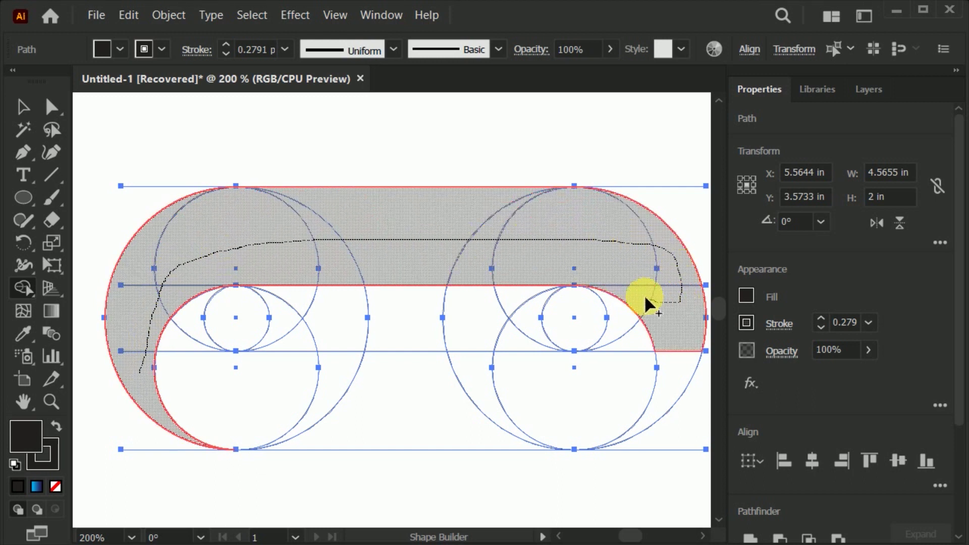
drag(672, 342, 670, 377)
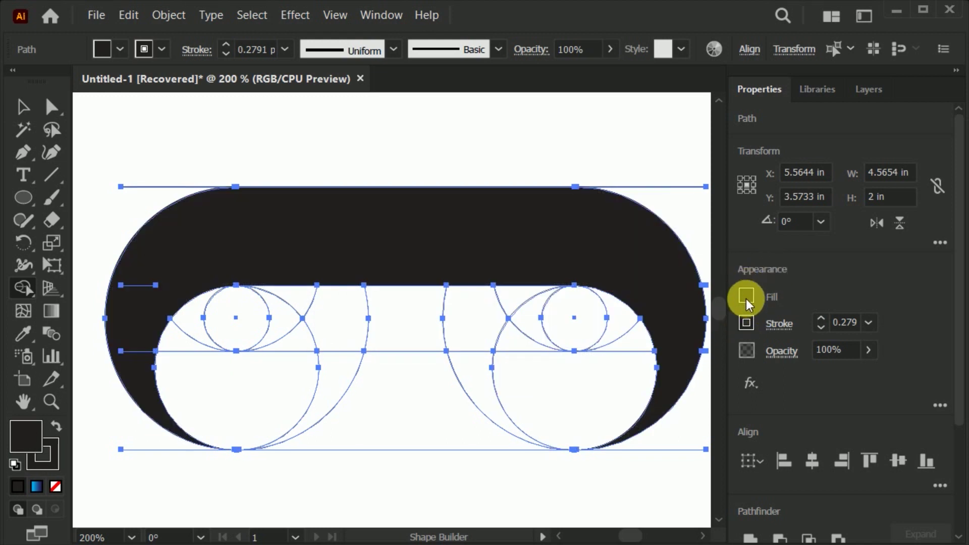
- Merge the inner lower band regions beneath the central slot into one light grey shape with Shape Builder
click(746, 297)
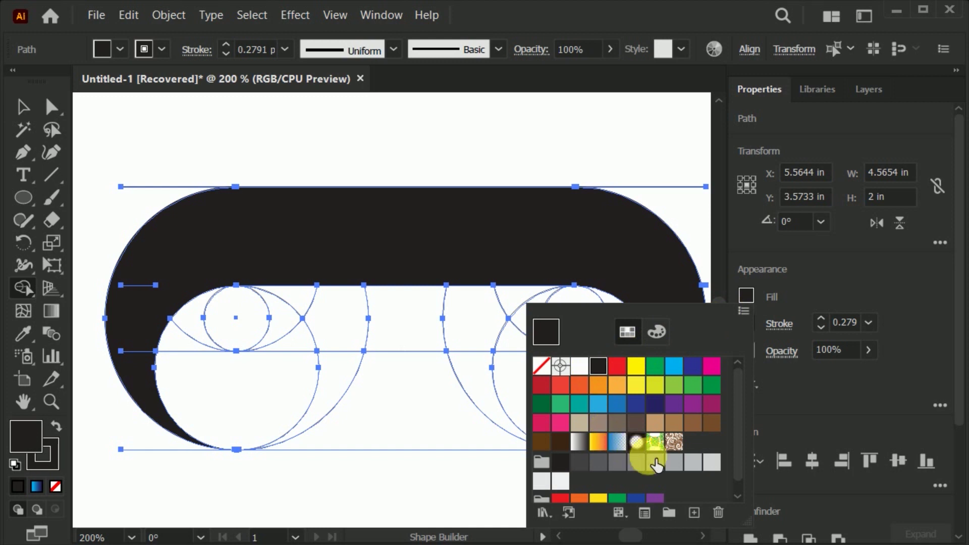
click(703, 465)
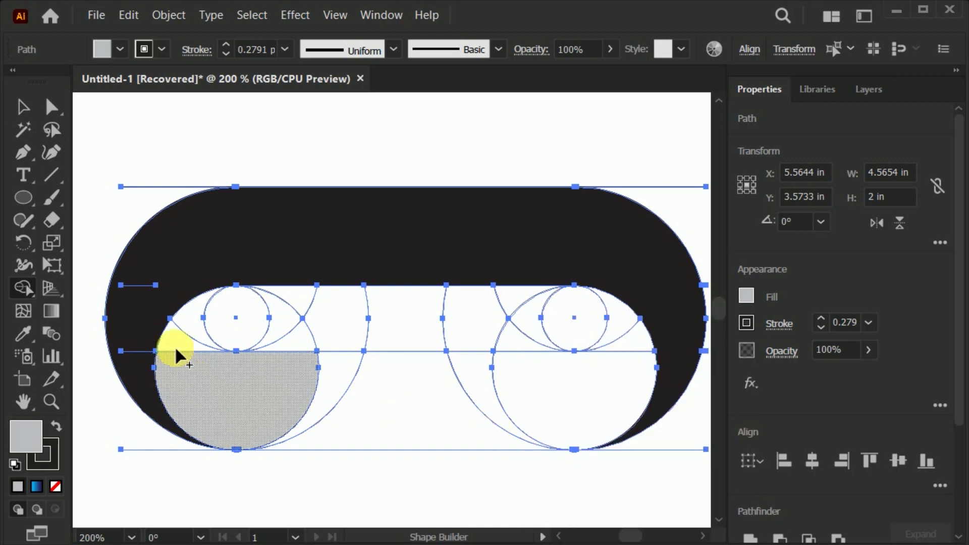
mouse_move(183, 315)
mouse_down()
mouse_move(187, 365)
mouse_move(241, 395)
mouse_move(367, 420)
mouse_move(578, 407)
mouse_move(610, 377)
mouse_up()
drag(622, 329, 595, 416)
click(19, 107)
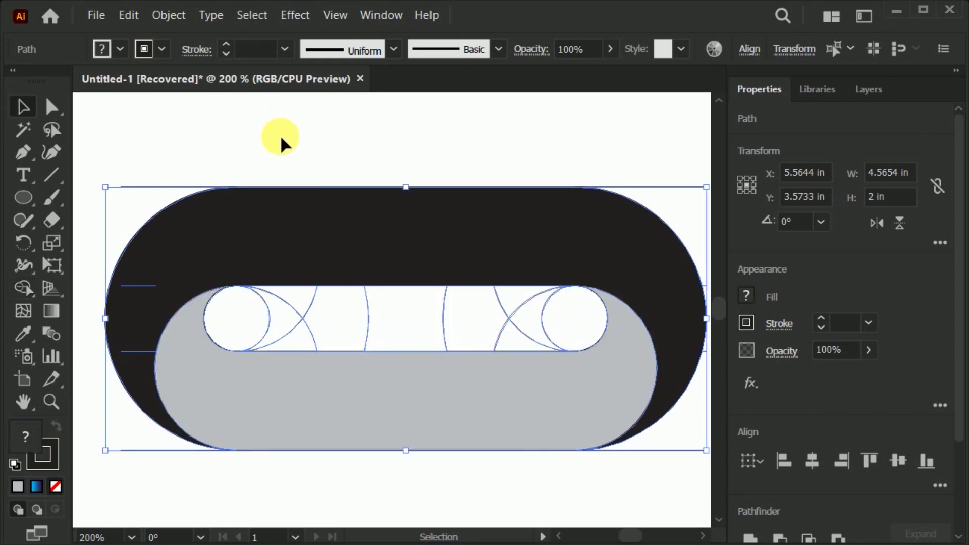
- Select the black and grey shapes and move them below the leftover construction lines, centred at about X 5.48 in, Y 5.57 in
scroll(120, 177, down, 1)
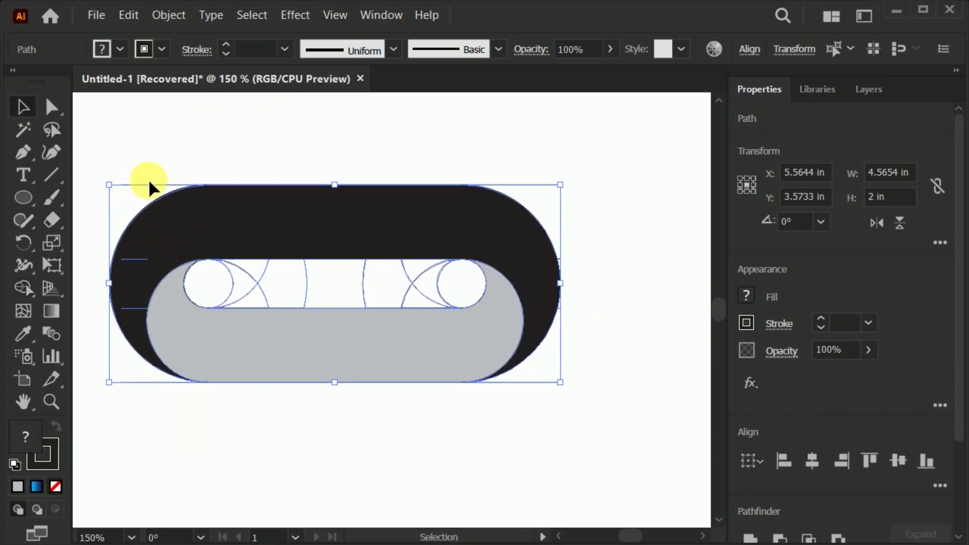
click(391, 173)
click(328, 208)
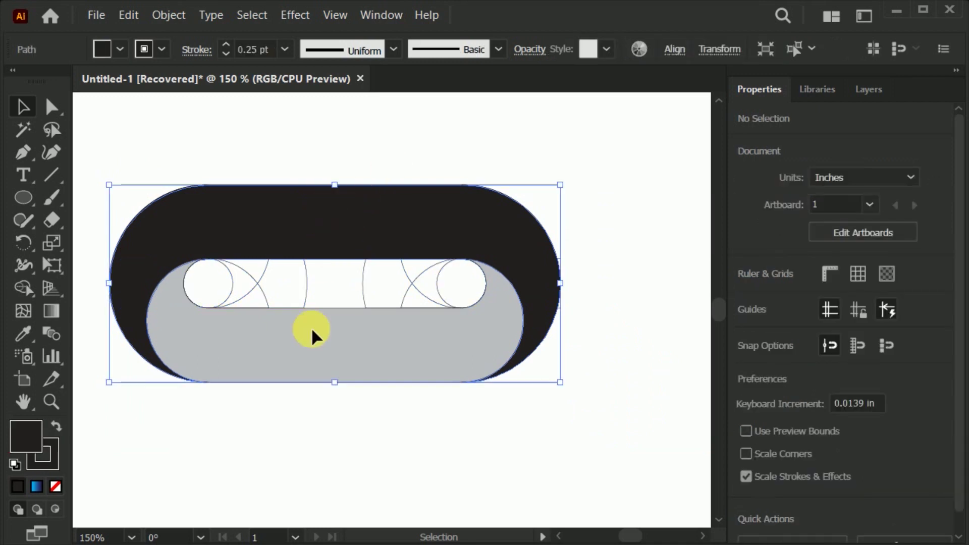
shift+click(241, 307)
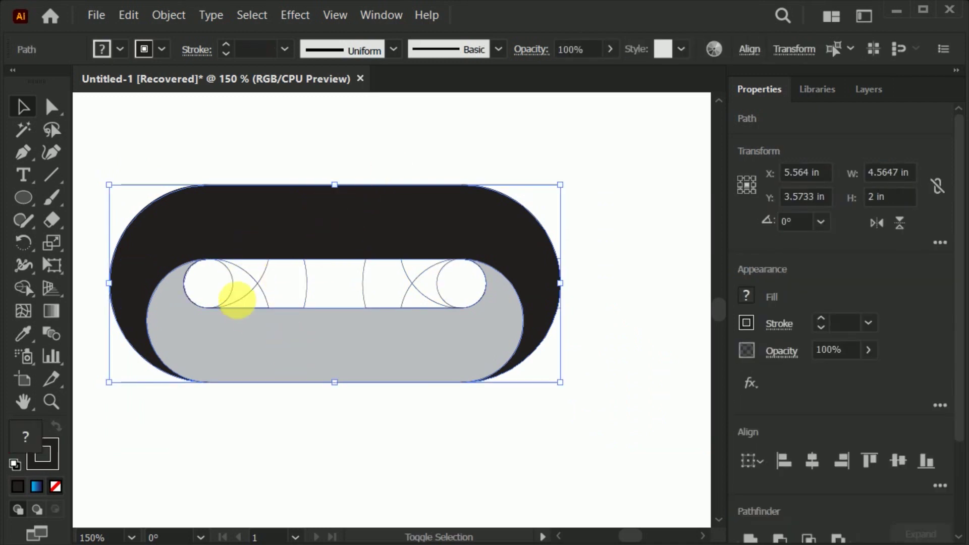
scroll(312, 139, down, 1)
drag(333, 192, 328, 319)
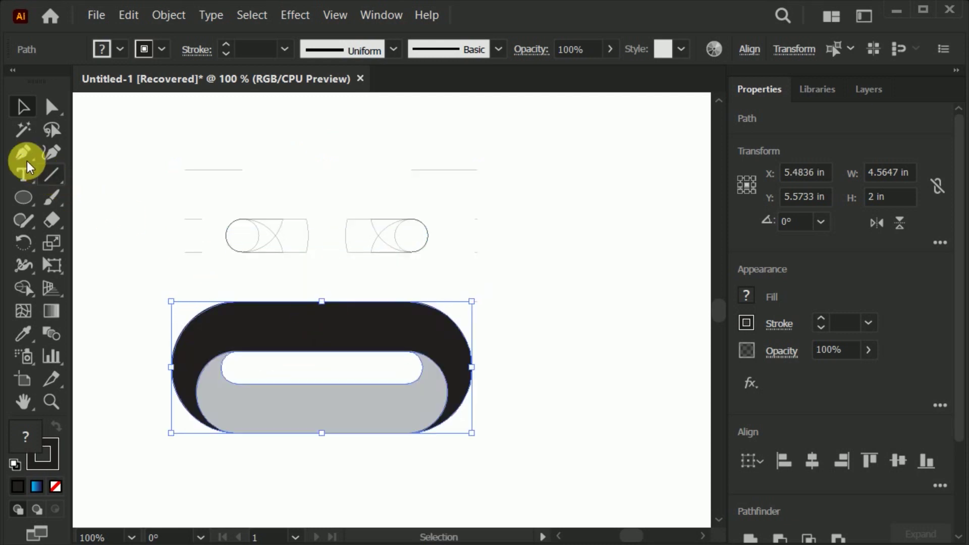
- Select all leftover unfilled construction paths with the Magic Wand and cut them from the artboard
click(25, 125)
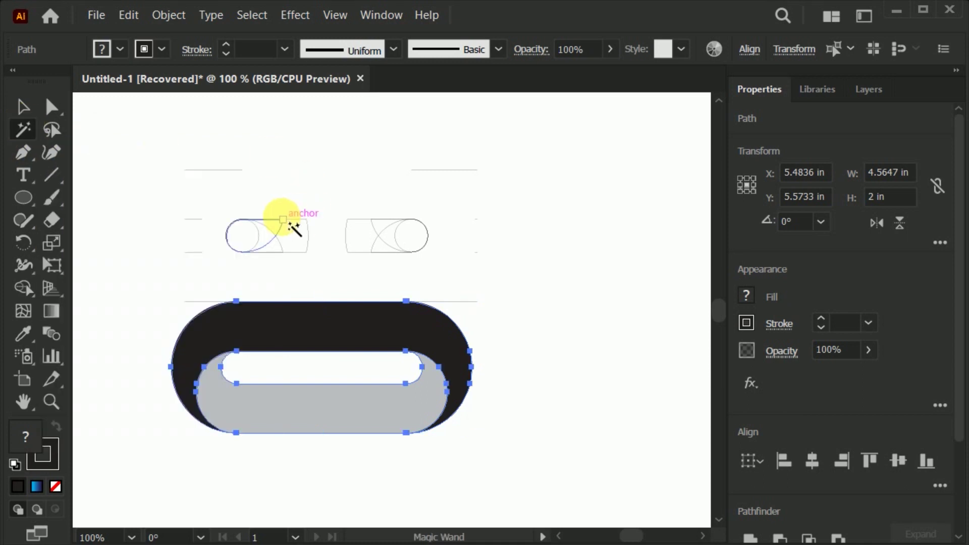
scroll(288, 225, up, 2)
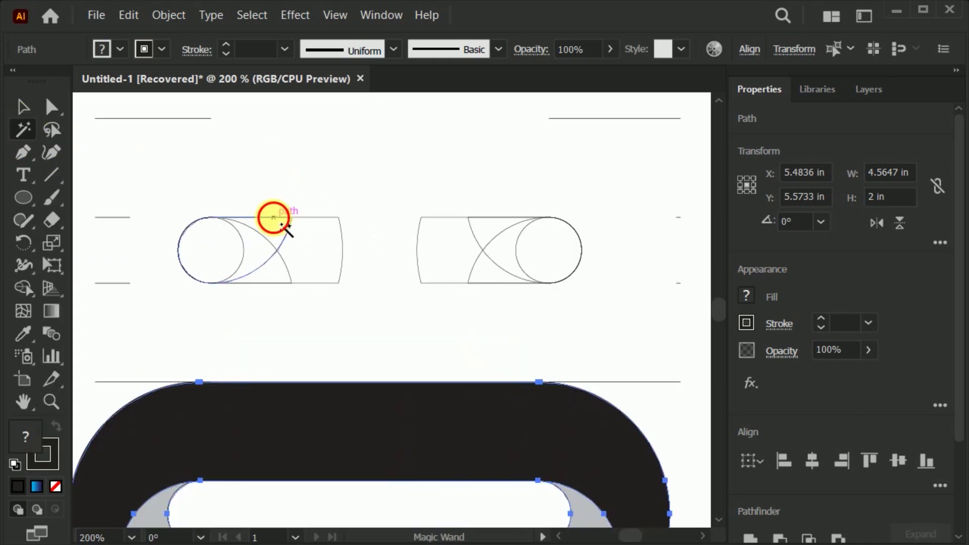
click(273, 217)
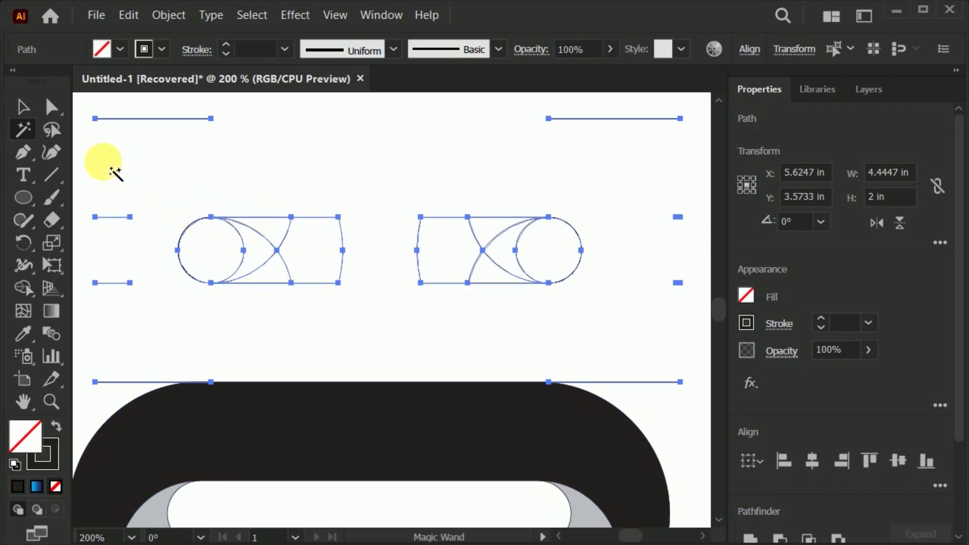
click(24, 118)
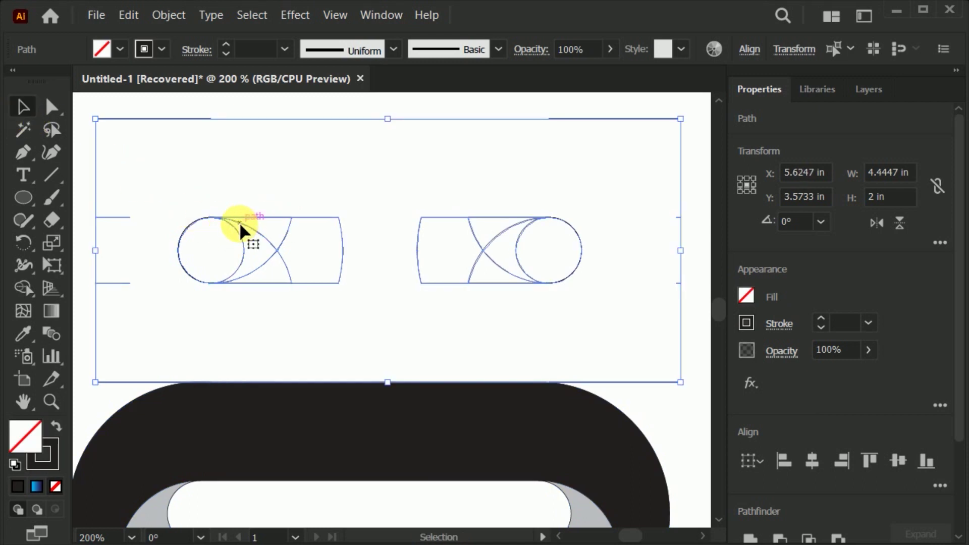
right_click(239, 222)
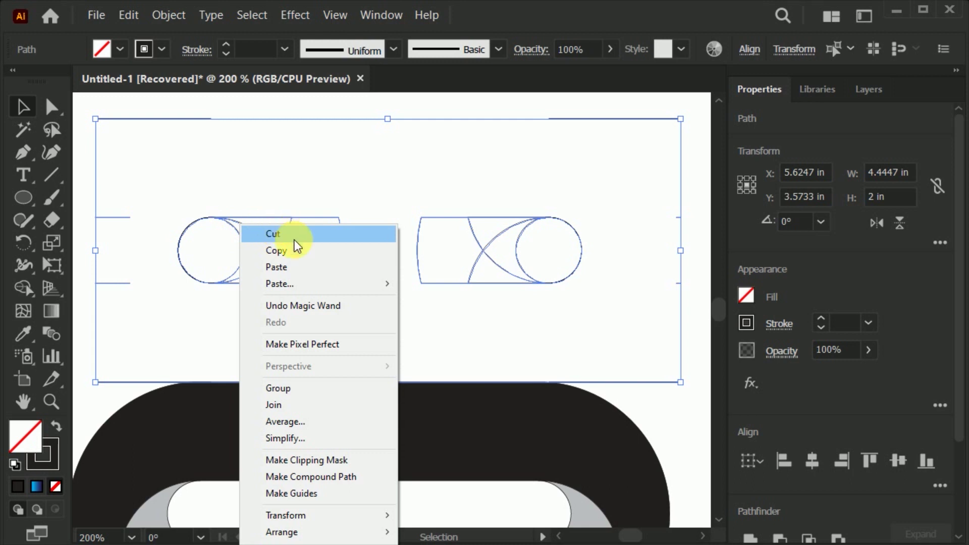
click(302, 227)
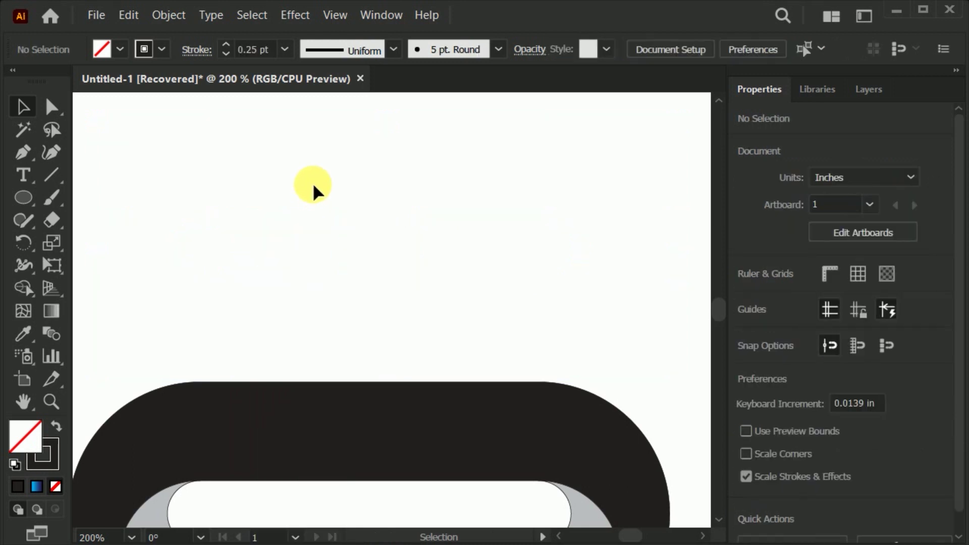
- Move the black and grey shapes to about X 5.64 in, Y 3.57 in and set their fill to None
scroll(353, 177, down, 1)
drag(390, 260, 347, 293)
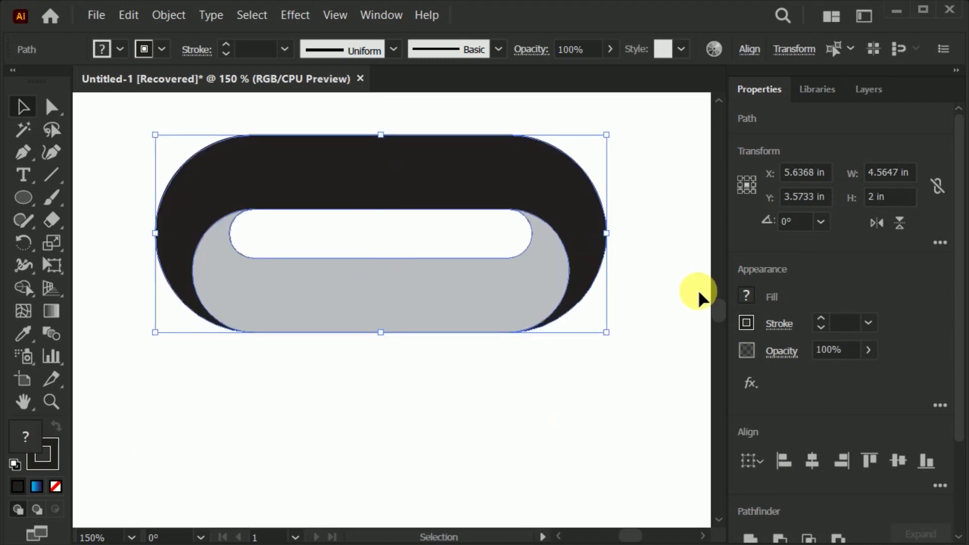
click(749, 296)
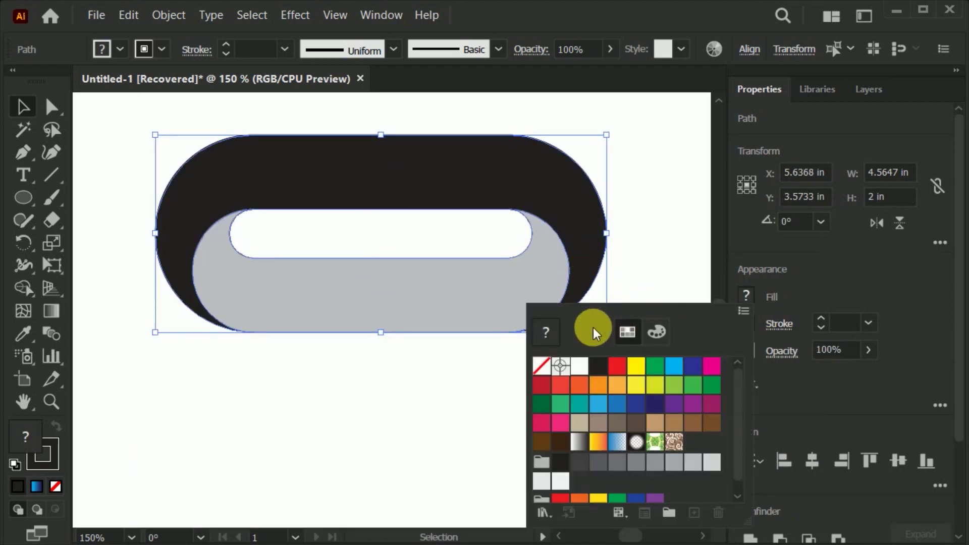
click(542, 366)
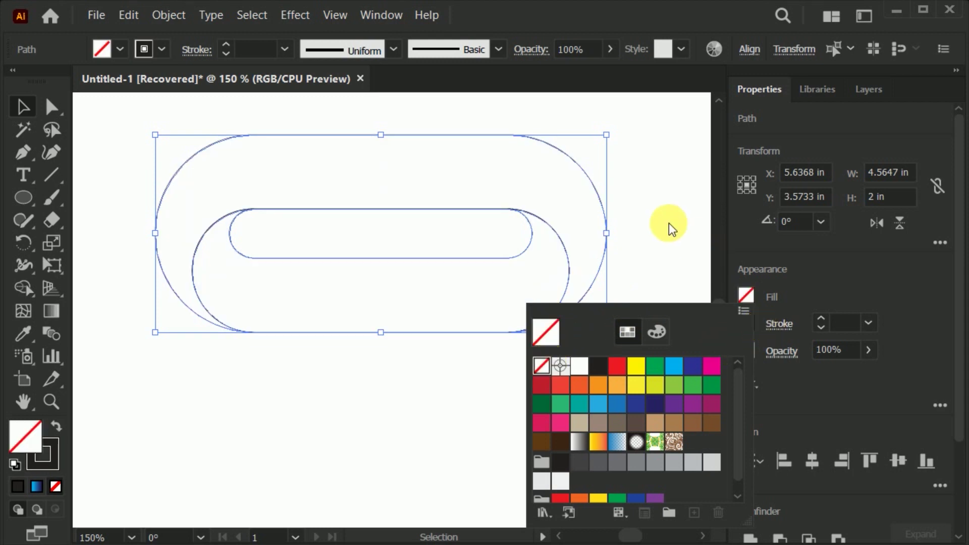
click(465, 208)
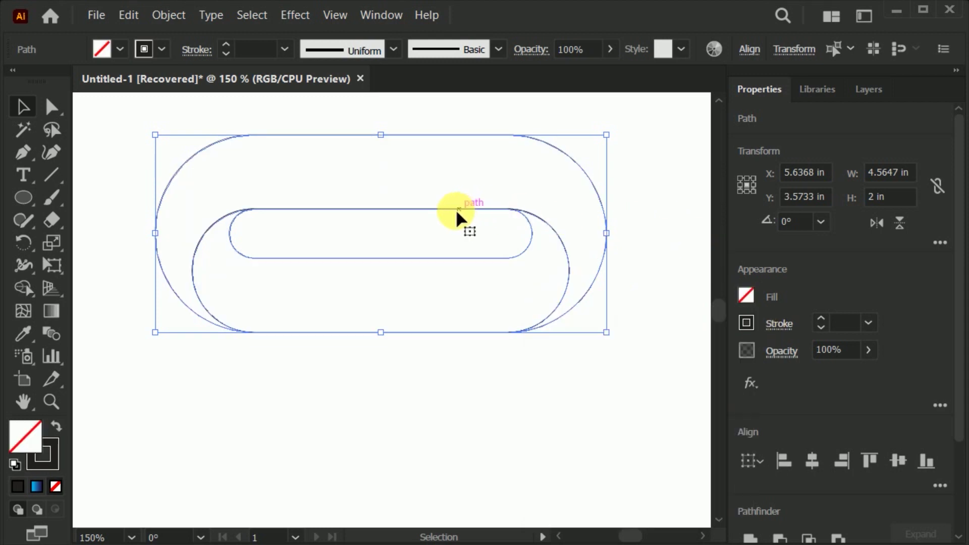
- Paste a copy of both outlined shapes in front and rotate the copy to 90°
right_click(452, 210)
click(477, 236)
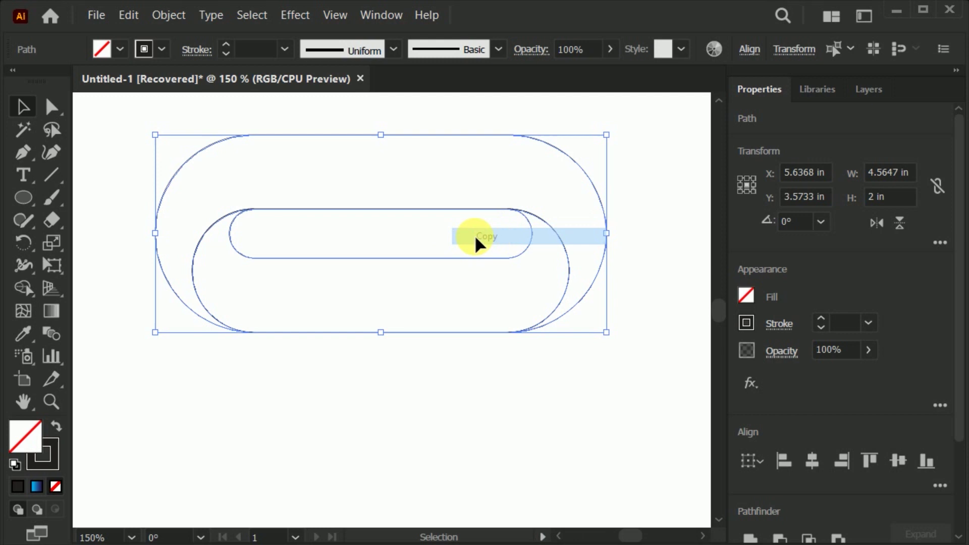
right_click(412, 210)
mouse_move(473, 270)
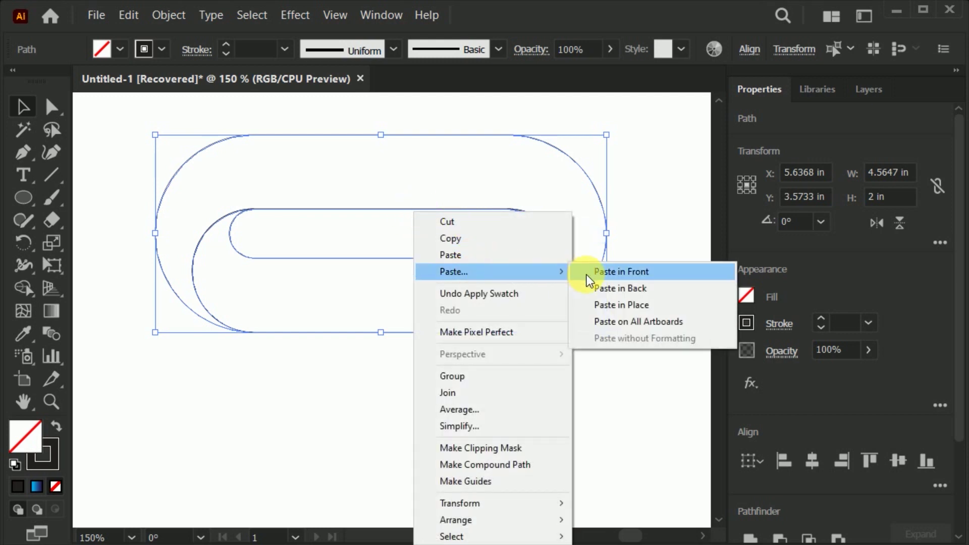
click(587, 273)
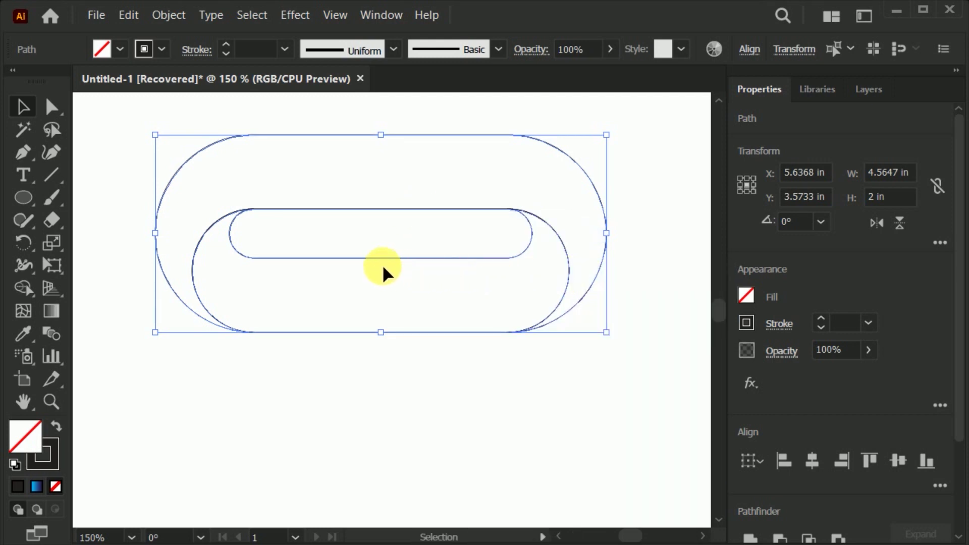
click(820, 223)
click(839, 306)
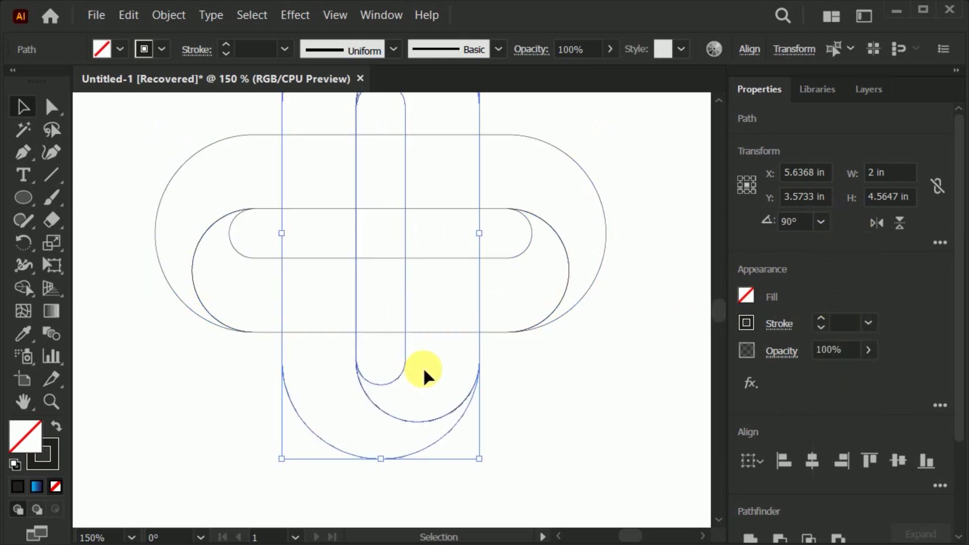
scroll(423, 443, down, 1)
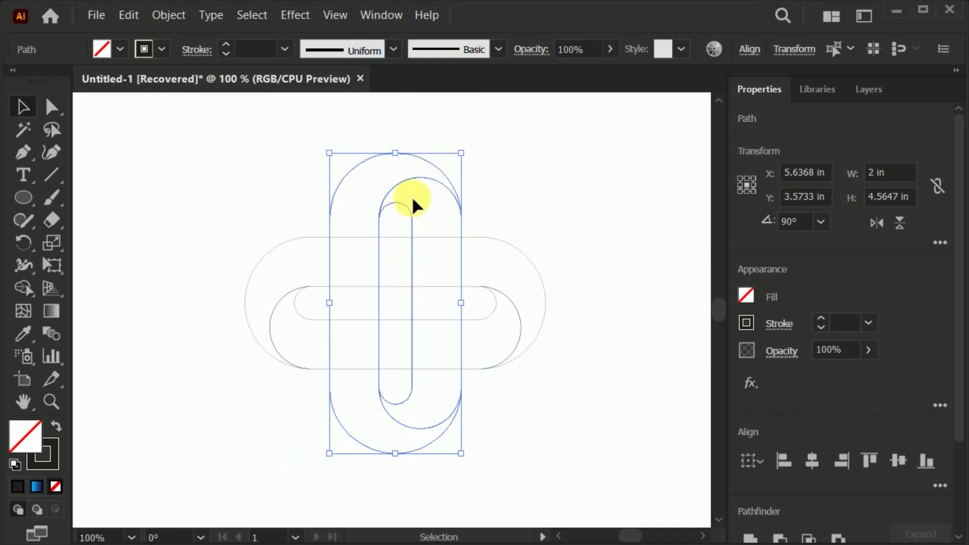
- Move the rotated outline copy straight down to about Y 4.32 in and select both crossing outline pairs
drag(402, 205, 400, 255)
drag(532, 132, 231, 357)
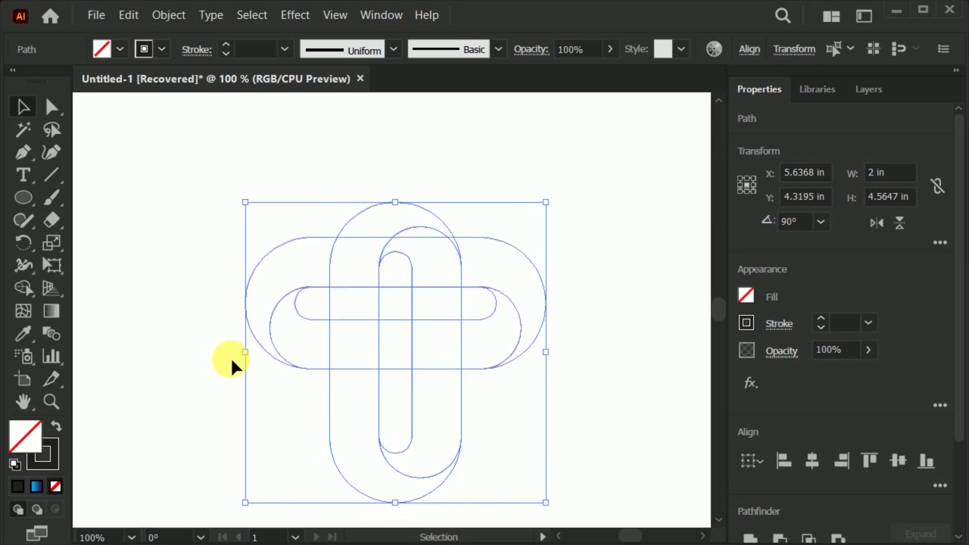
scroll(421, 417, up, 1)
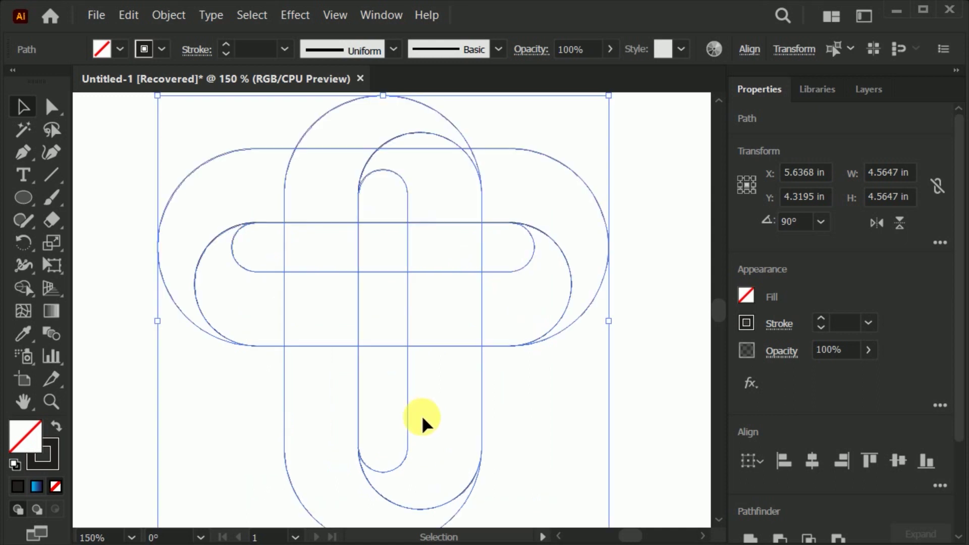
scroll(403, 298, down, 1)
scroll(411, 295, up, 1)
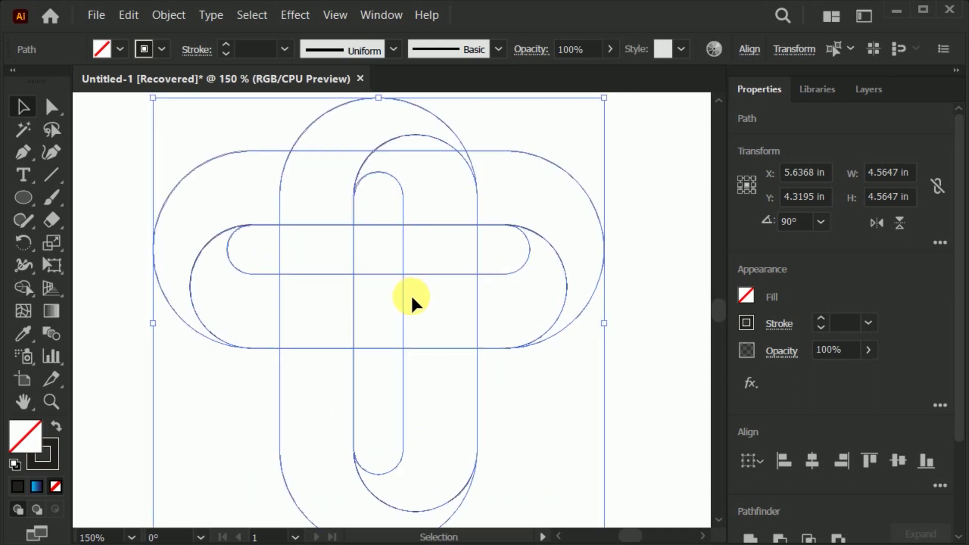
- With Shape Builder and a CMYK Blue fill, merge the horizontal link's outer band and the vertical link's left band into a T
click(29, 282)
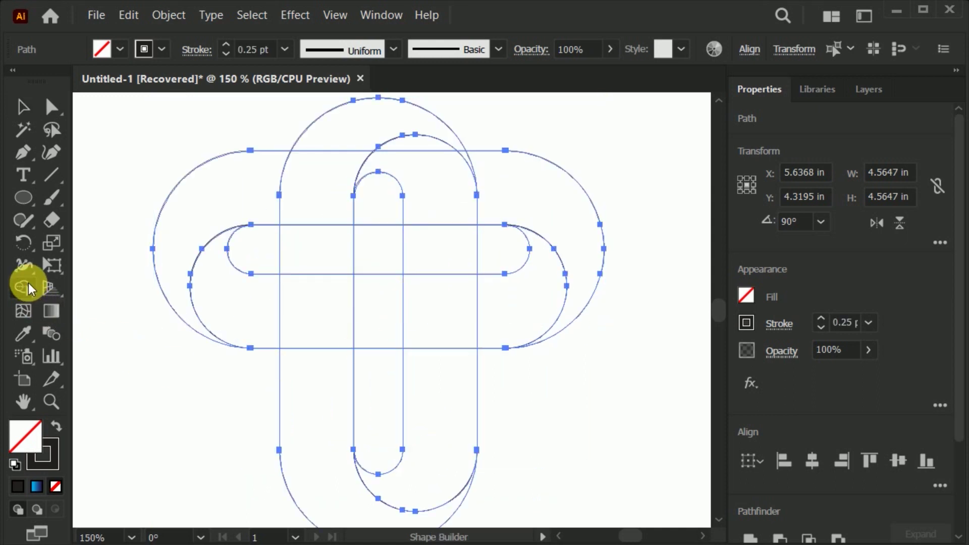
click(747, 293)
click(693, 365)
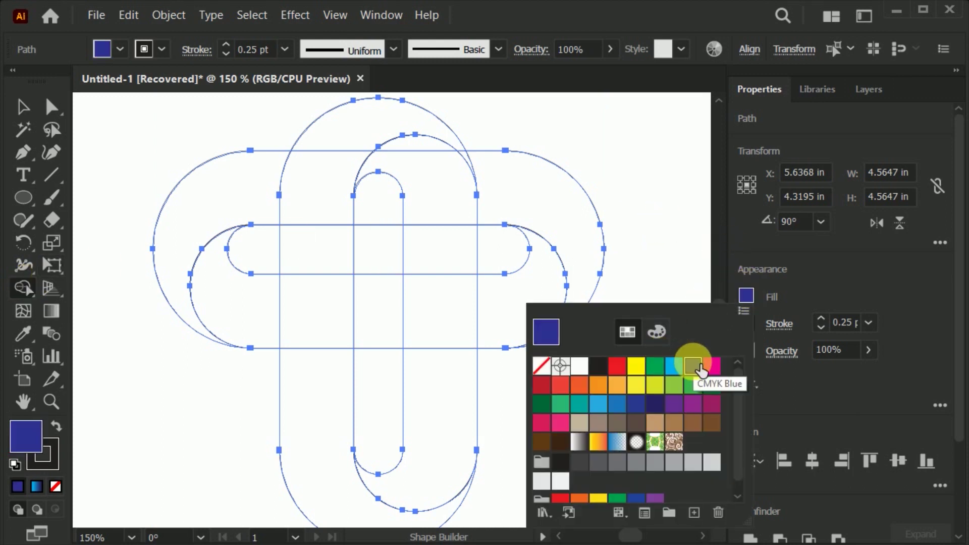
click(306, 167)
mouse_move(208, 217)
mouse_down()
mouse_move(270, 198)
mouse_move(512, 192)
mouse_up()
drag(580, 213, 580, 216)
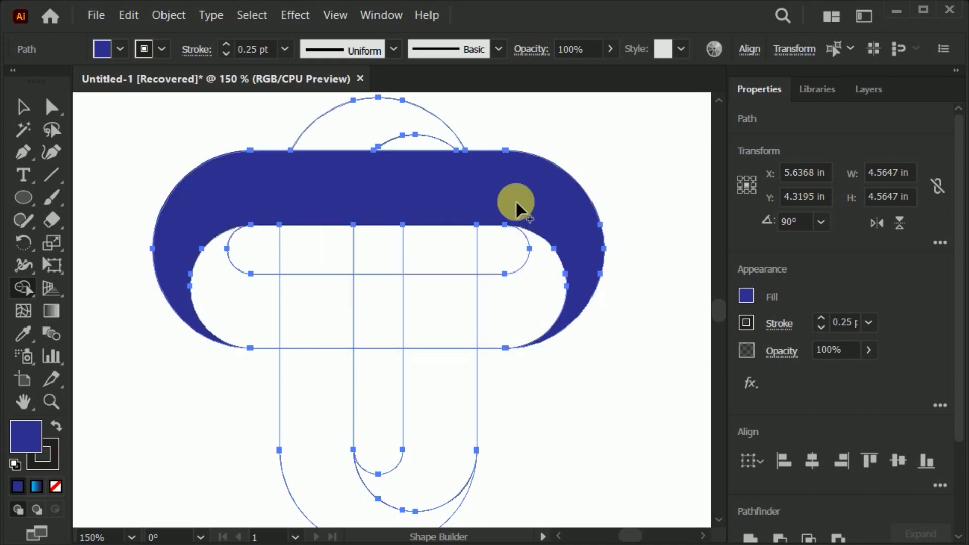
mouse_move(326, 193)
mouse_down()
mouse_move(340, 287)
mouse_move(328, 410)
mouse_up()
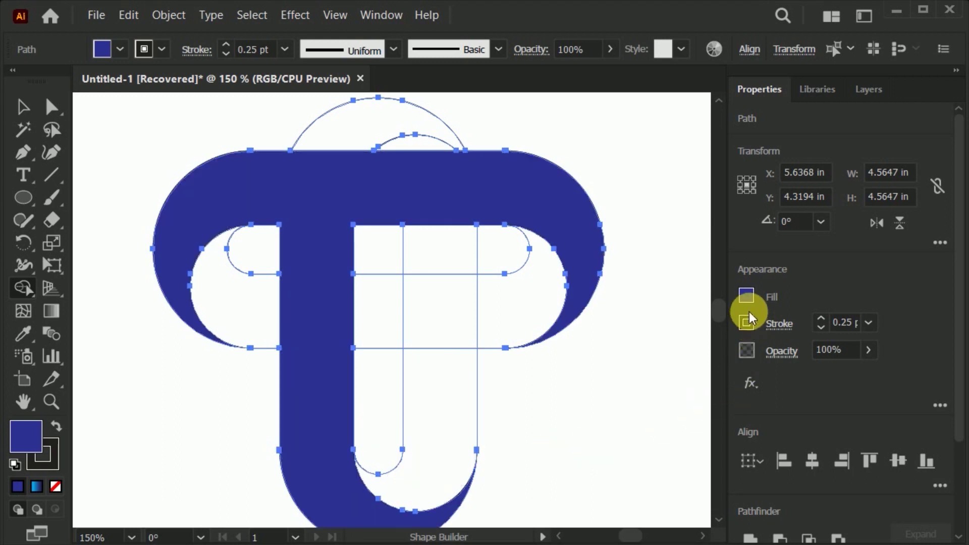
- Switch the fill to light grey and build the inner band regions on both sides of the blue stem with Shape Builder
click(745, 295)
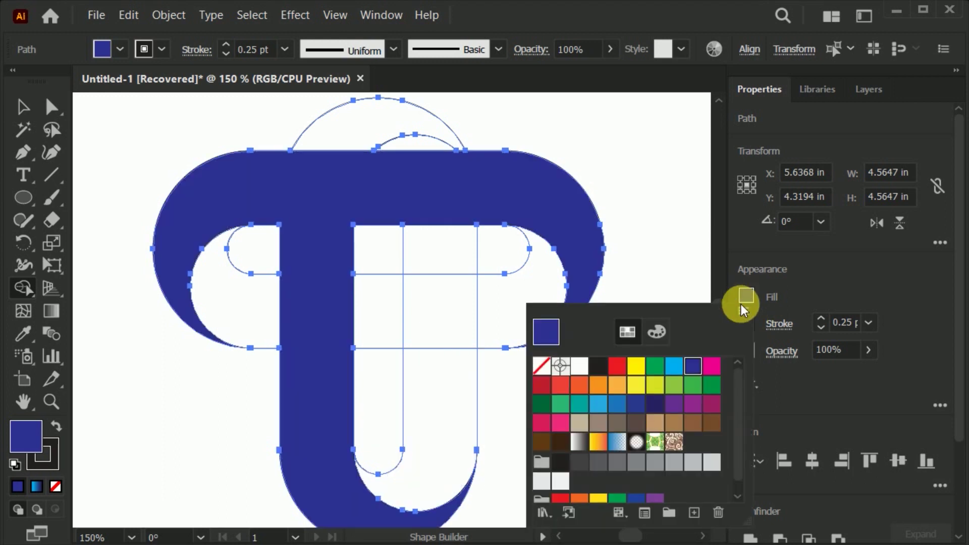
click(711, 461)
click(380, 309)
mouse_move(381, 310)
mouse_down()
mouse_move(515, 309)
mouse_move(470, 312)
mouse_move(420, 364)
mouse_move(428, 388)
mouse_up()
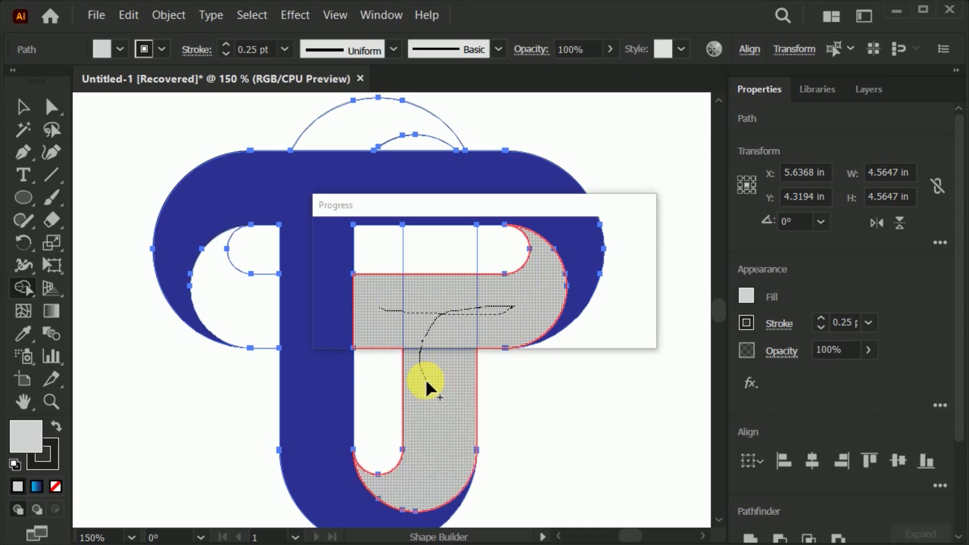
click(243, 311)
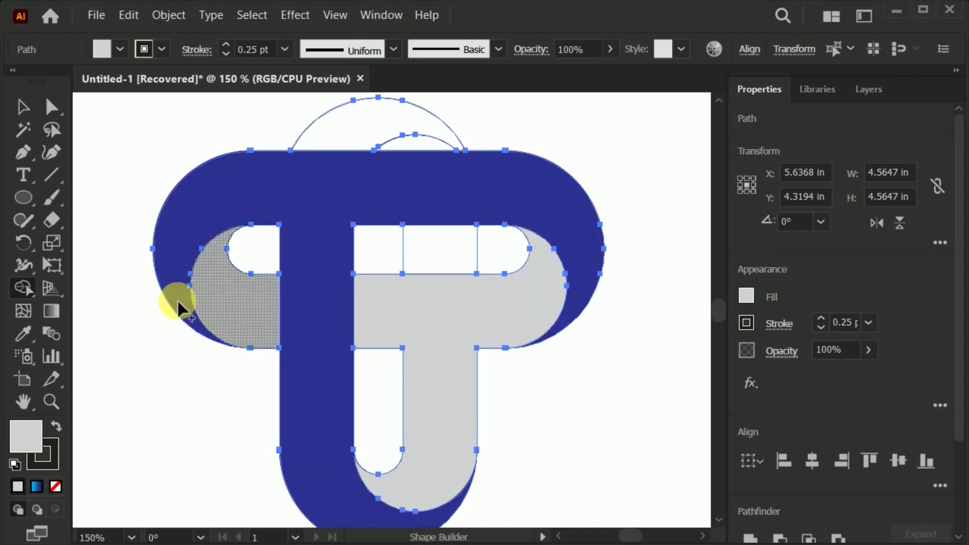
- Select all leftover unfilled paths with the Magic Wand and delete them
click(20, 103)
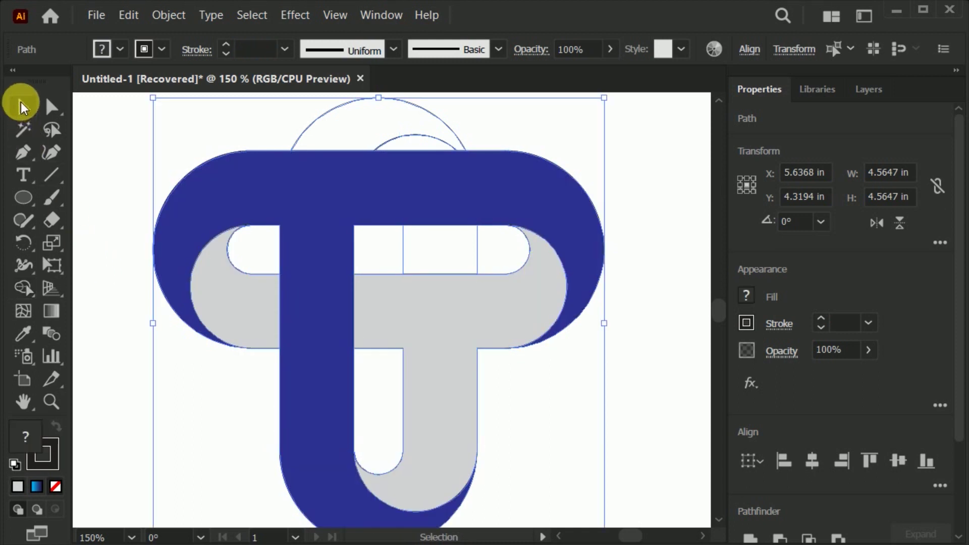
click(113, 107)
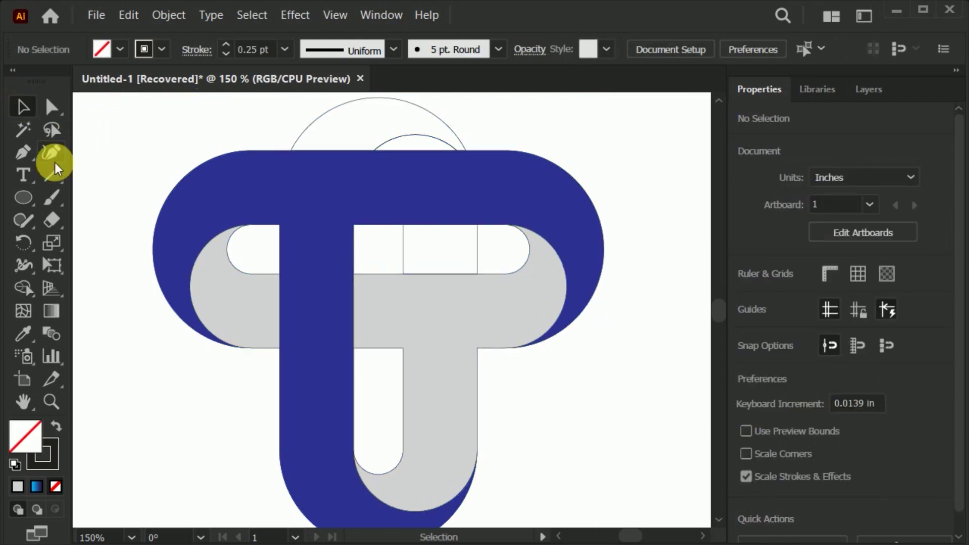
click(23, 133)
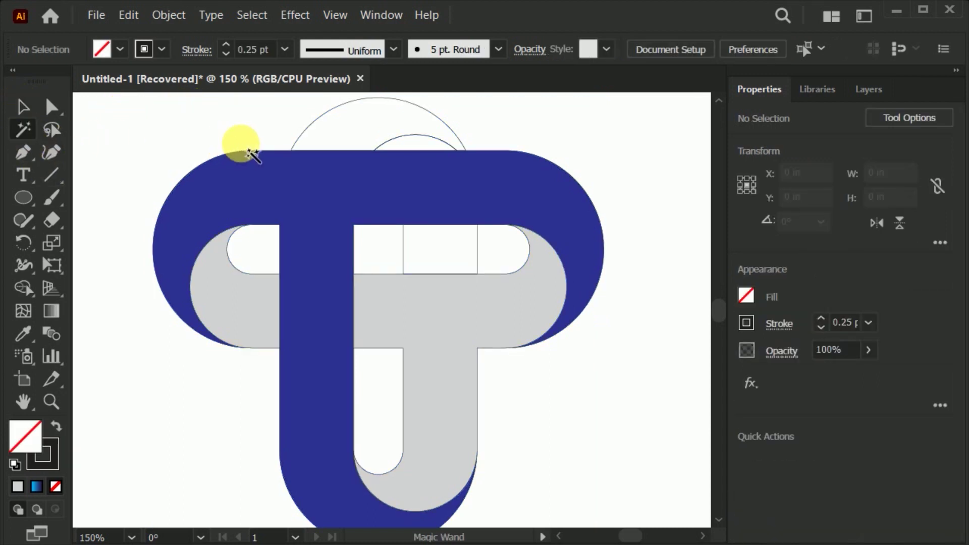
click(409, 141)
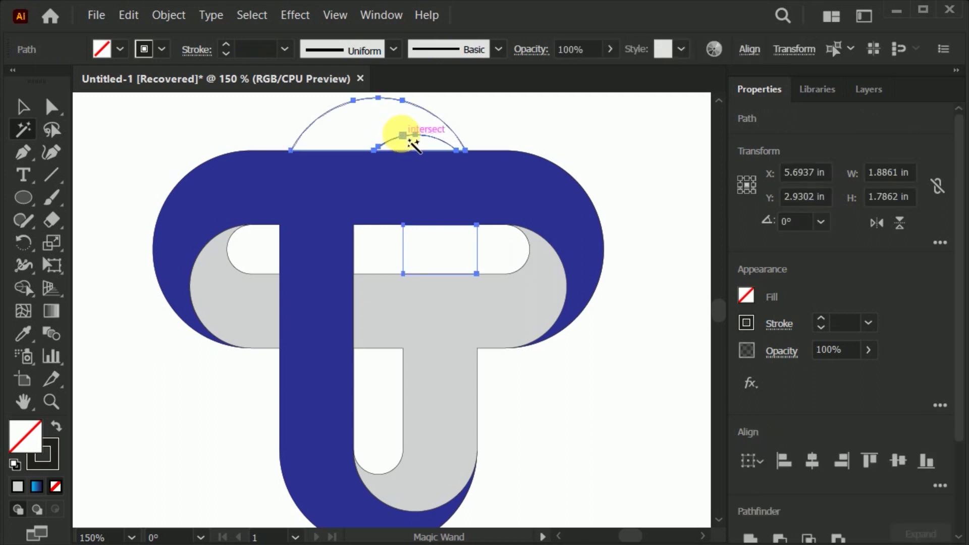
click(25, 107)
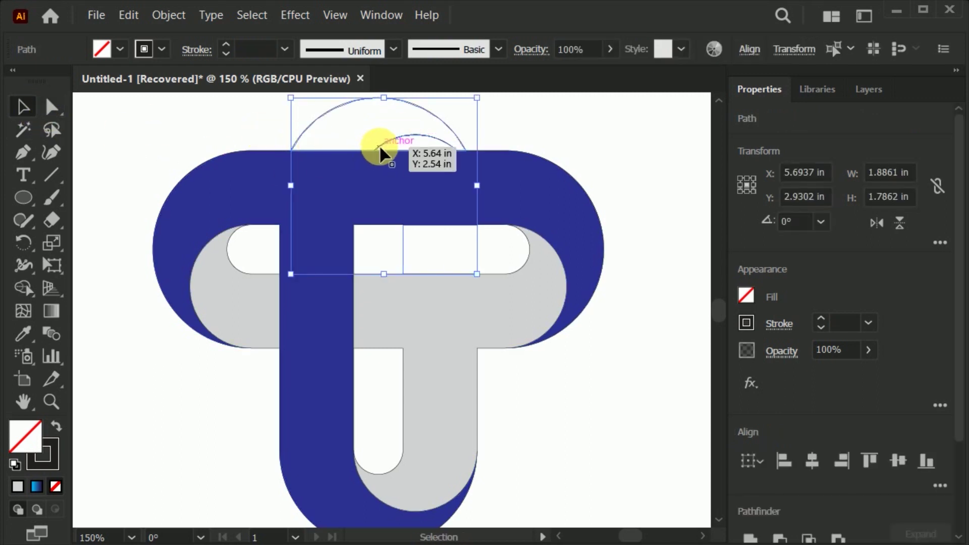
key(Delete)
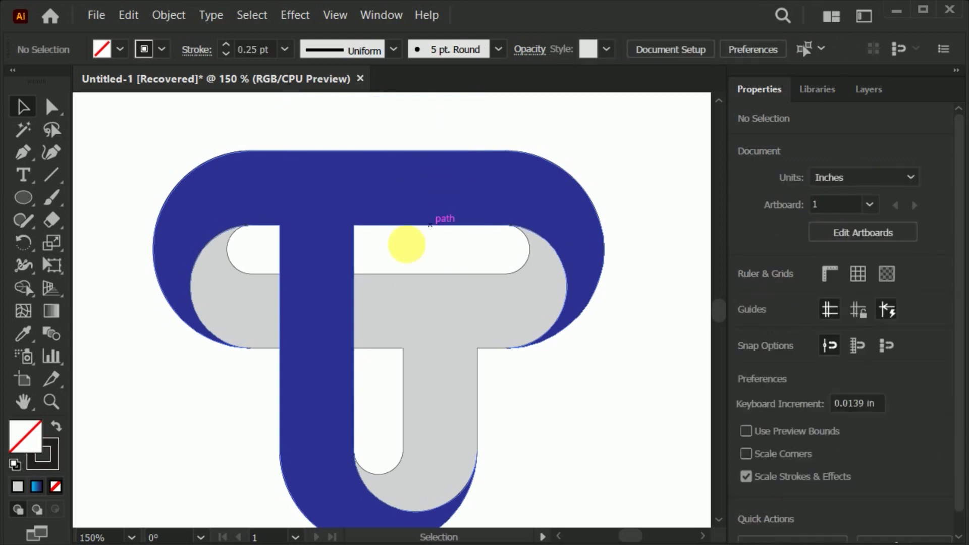
- Apply a linear light-blue to dark-blue gradient to the blue T shape and set its angle to -90°
click(367, 217)
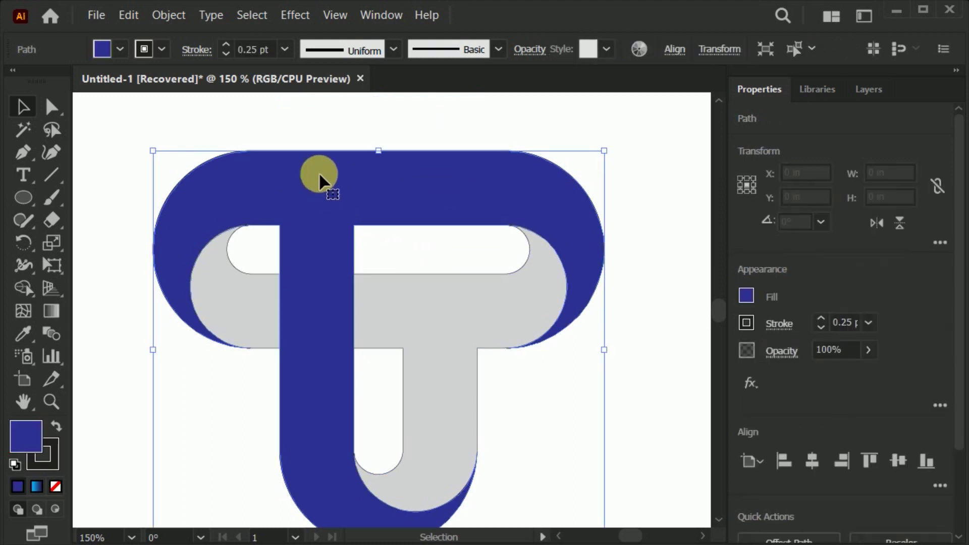
alt+scroll(319, 172, down, 2)
alt+scroll(342, 346, up, 2)
alt+scroll(368, 426, down, 1)
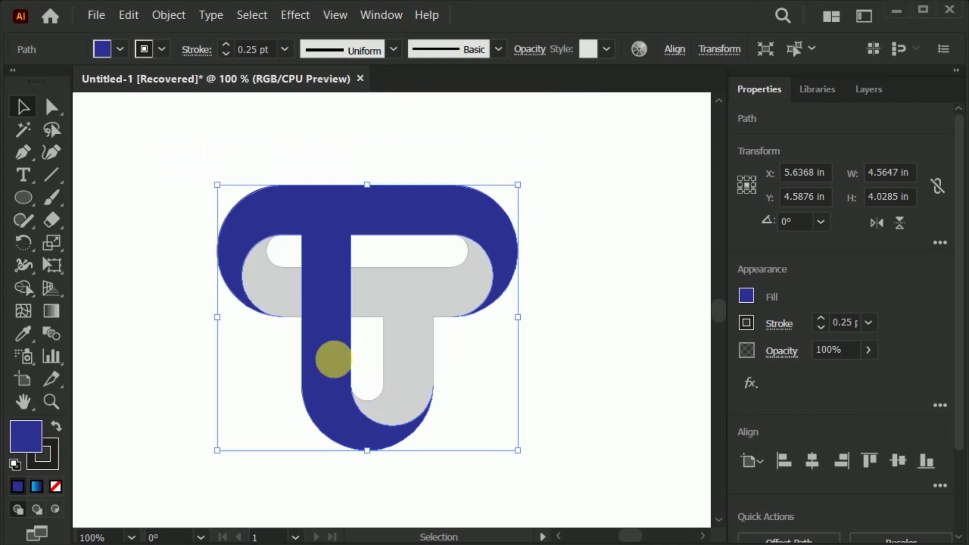
click(53, 307)
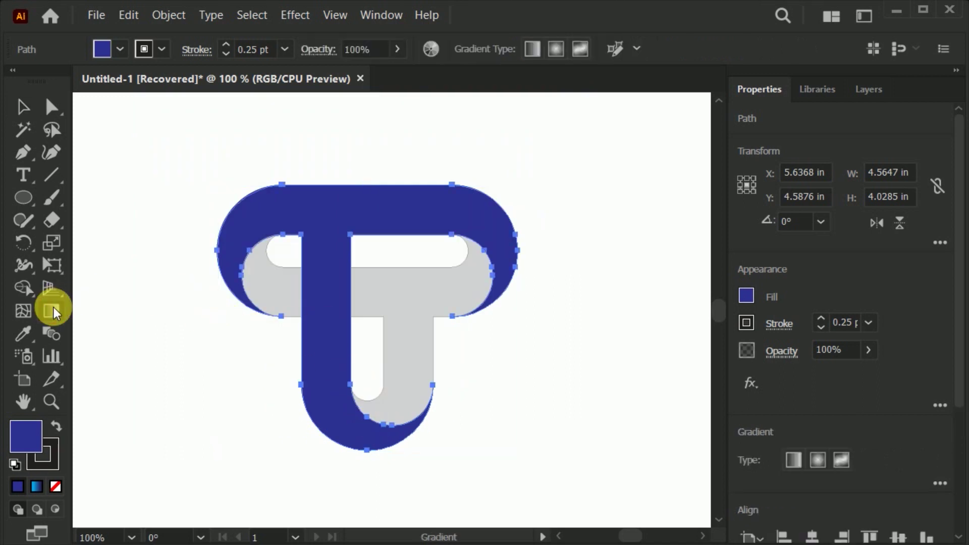
click(939, 483)
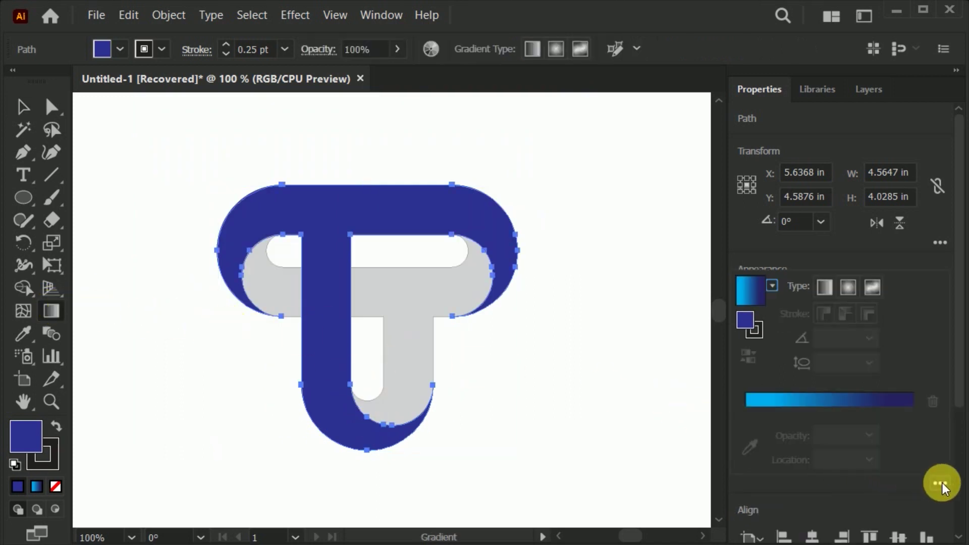
click(831, 294)
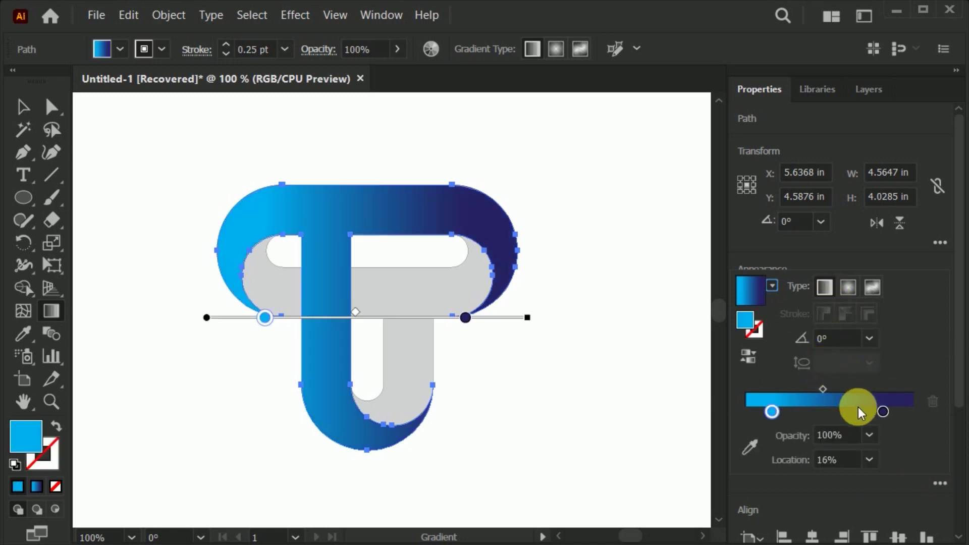
click(868, 340)
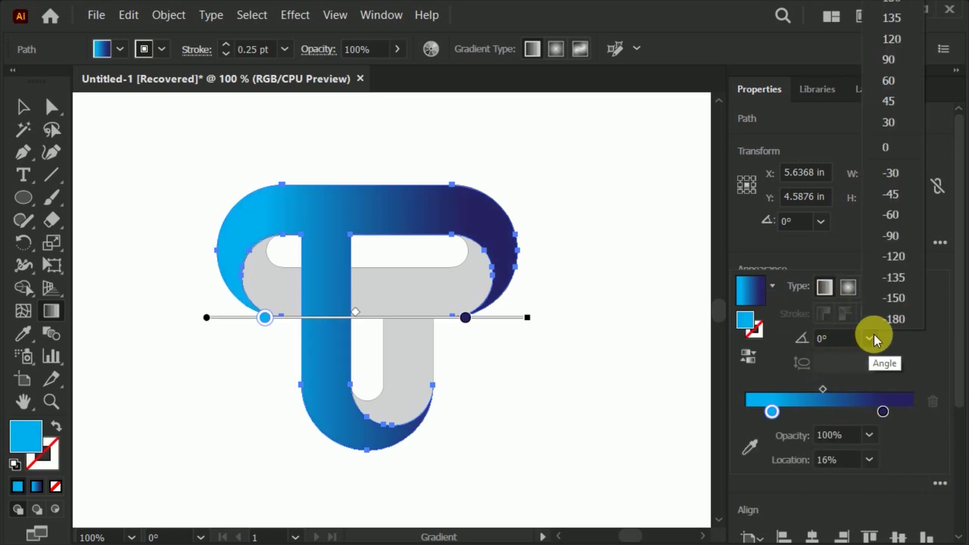
click(894, 235)
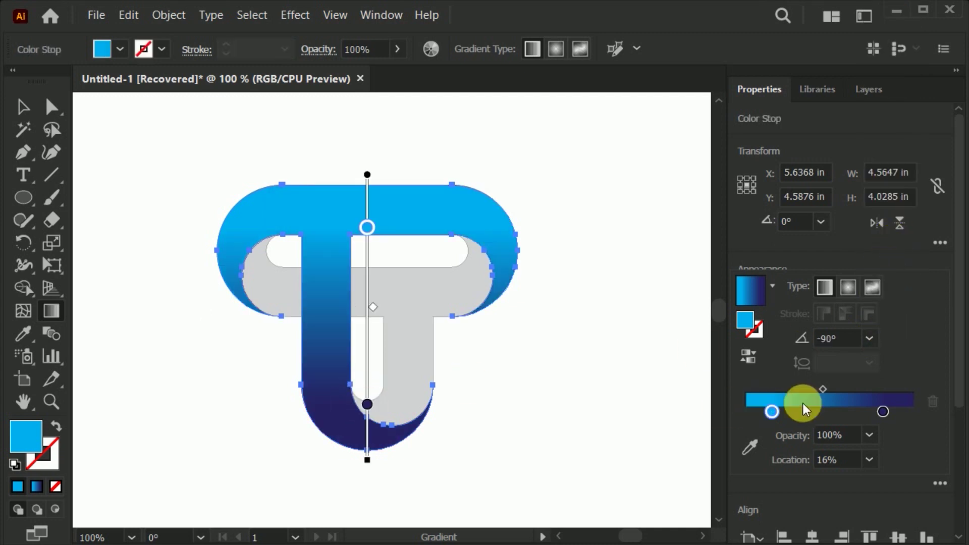
- Move the T gradient's dark stop to about 88.9% and its light-blue stop to about 6.2%
click(882, 412)
drag(882, 411, 892, 411)
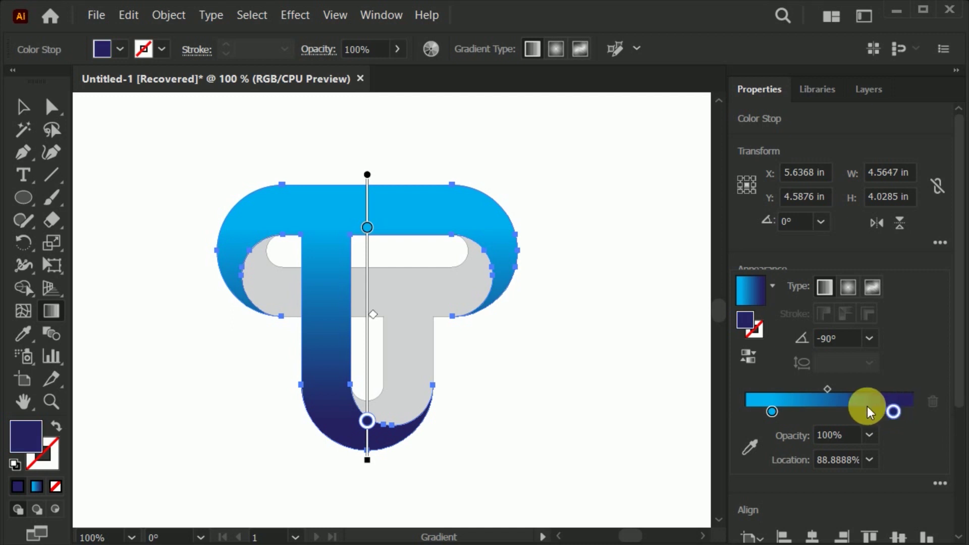
click(827, 388)
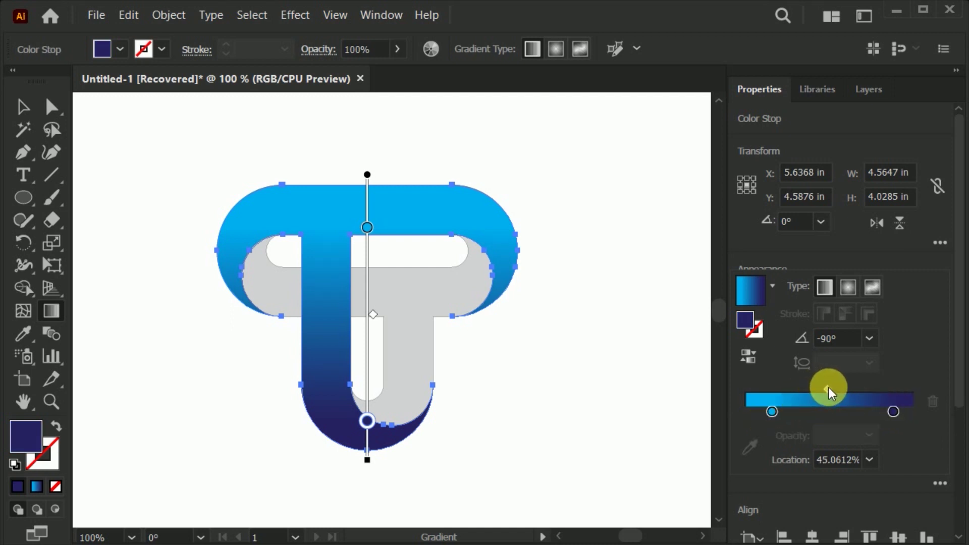
drag(777, 415, 768, 456)
drag(775, 414, 755, 412)
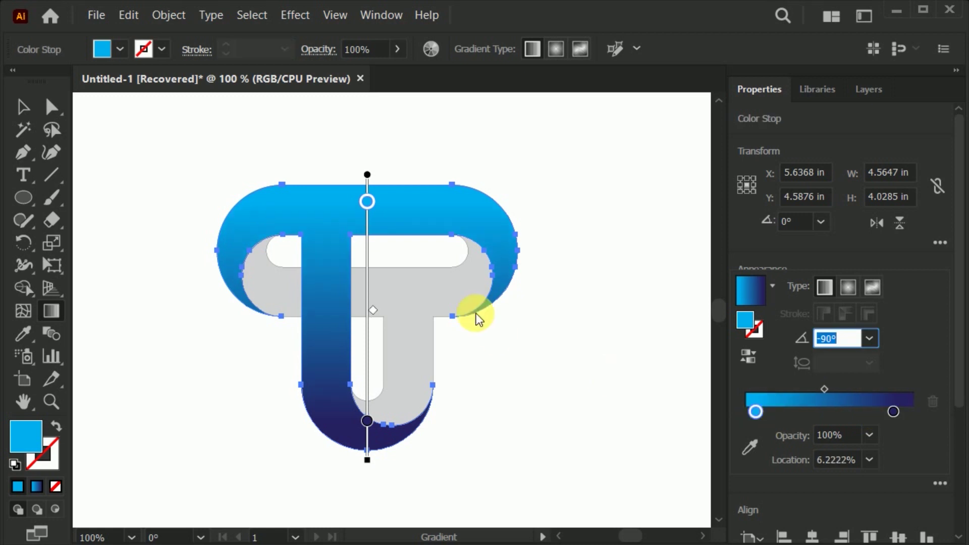
click(51, 317)
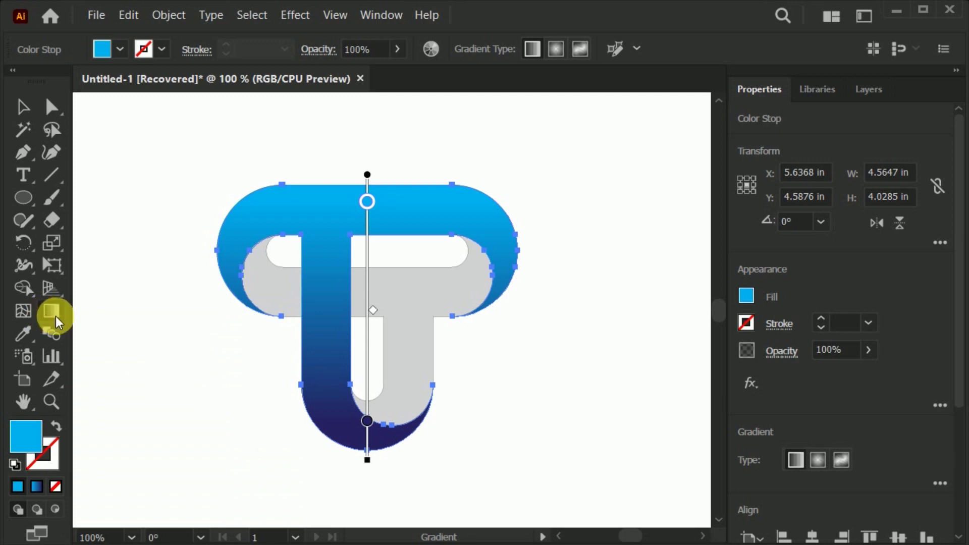
click(24, 104)
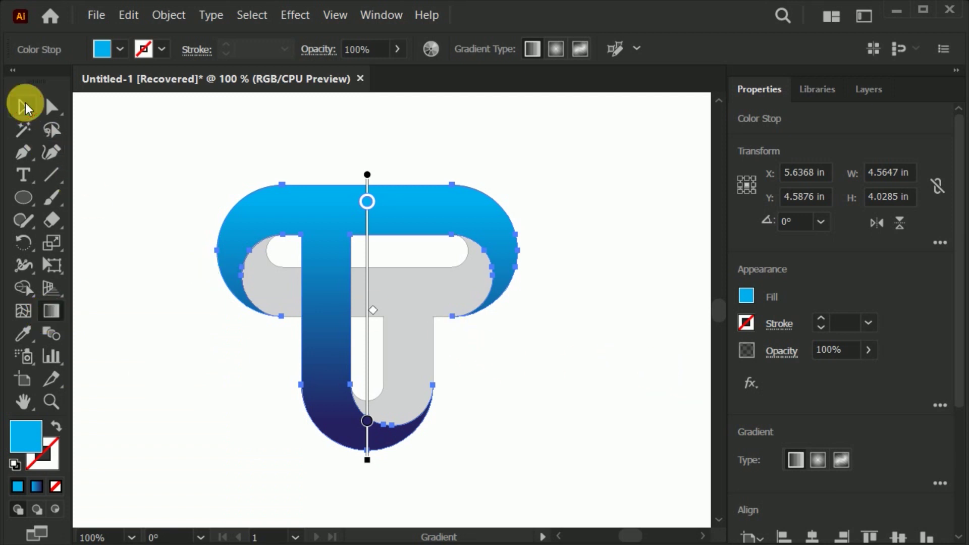
click(442, 286)
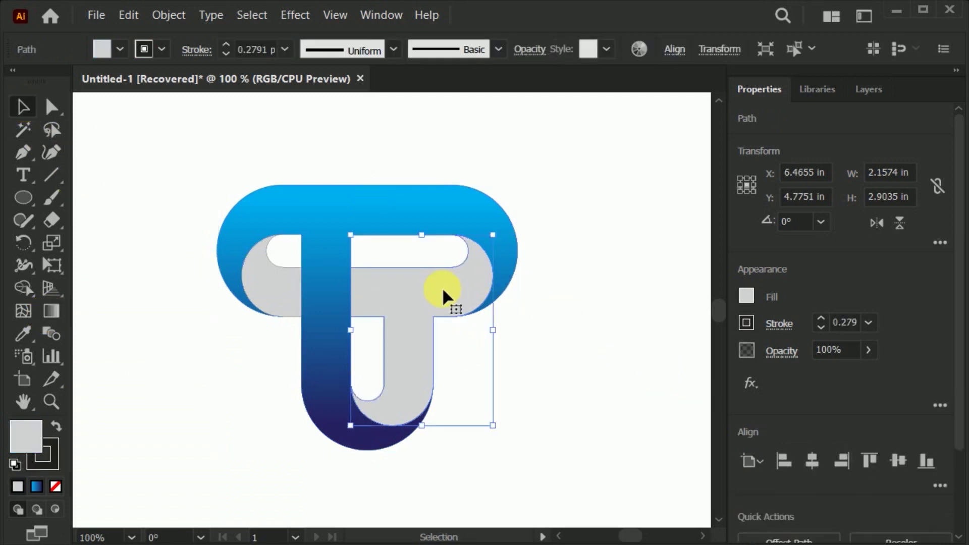
click(56, 310)
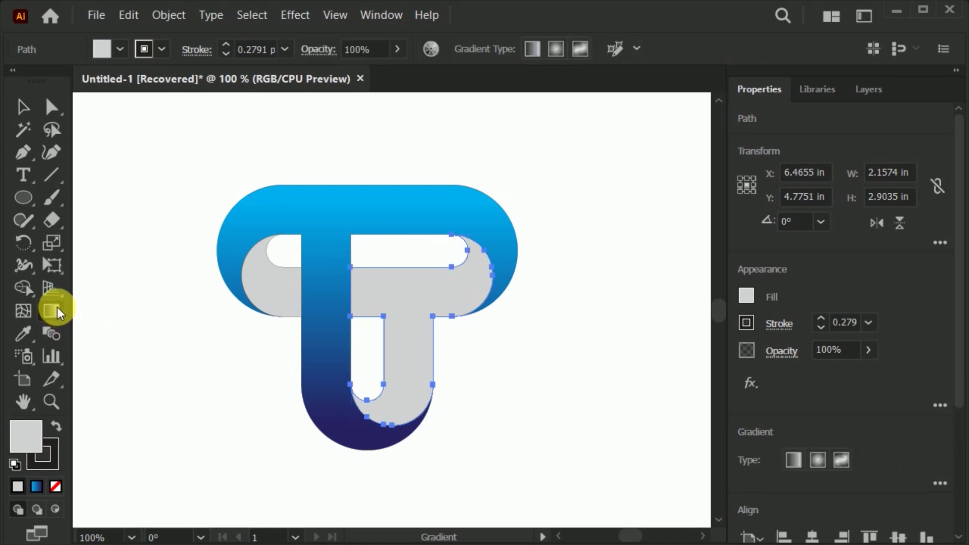
click(23, 108)
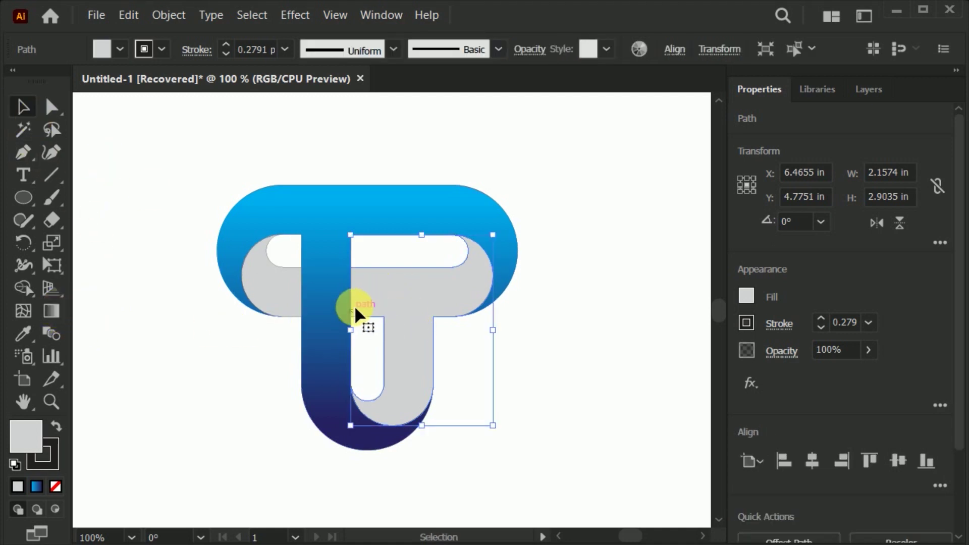
drag(396, 308, 492, 356)
key(ctrl+z)
drag(294, 286, 182, 324)
key(ctrl+z)
- Combine the two grey band pieces with the Pathfinder Merge operation, and undo a trial move of the merged band
shift+click(404, 300)
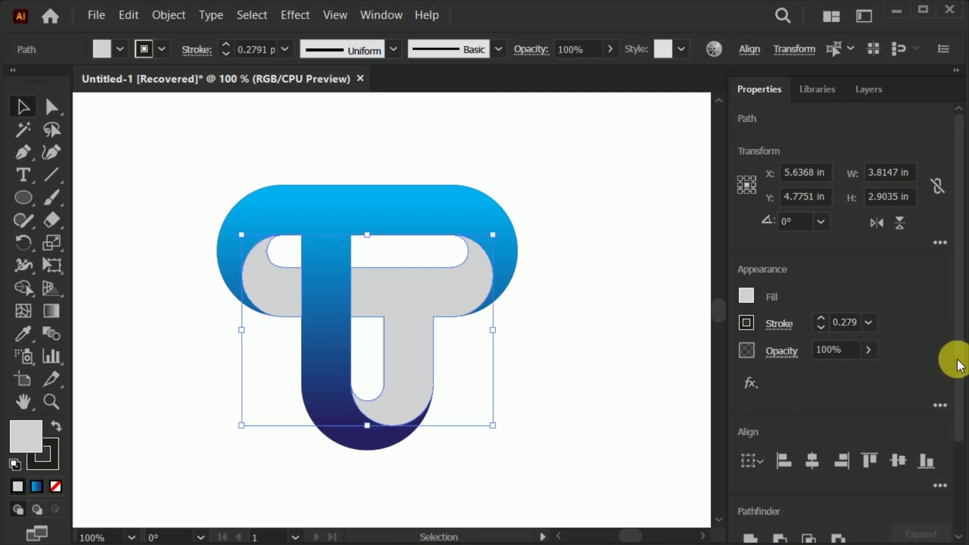
drag(959, 369, 961, 454)
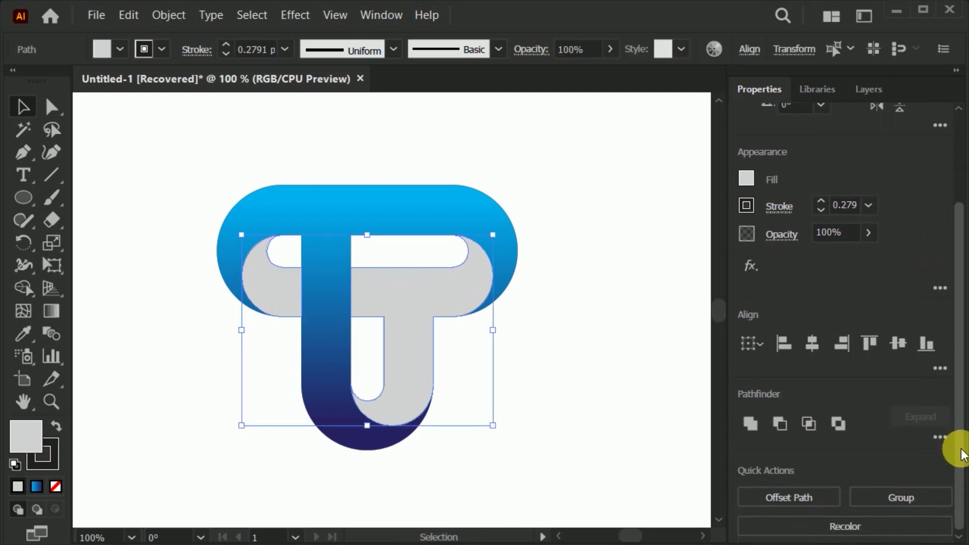
click(941, 437)
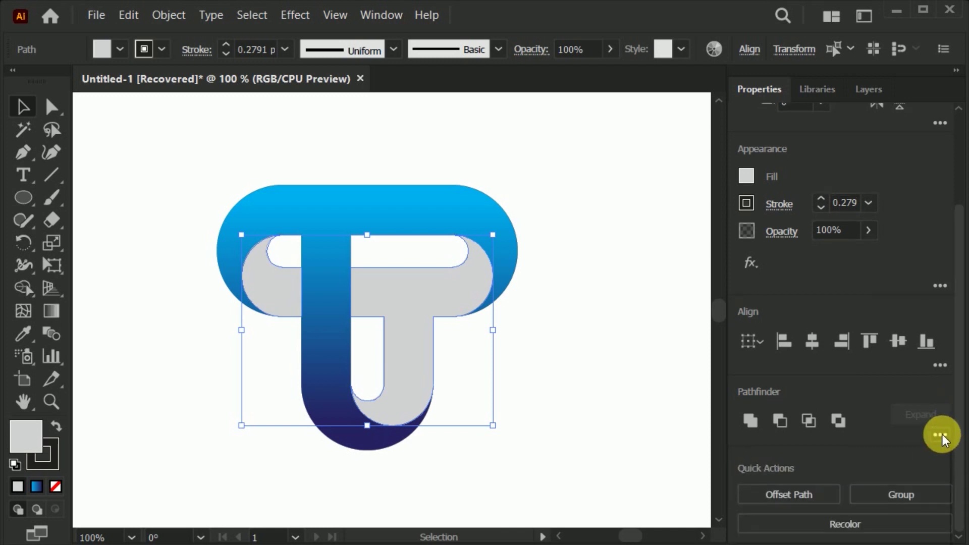
click(940, 435)
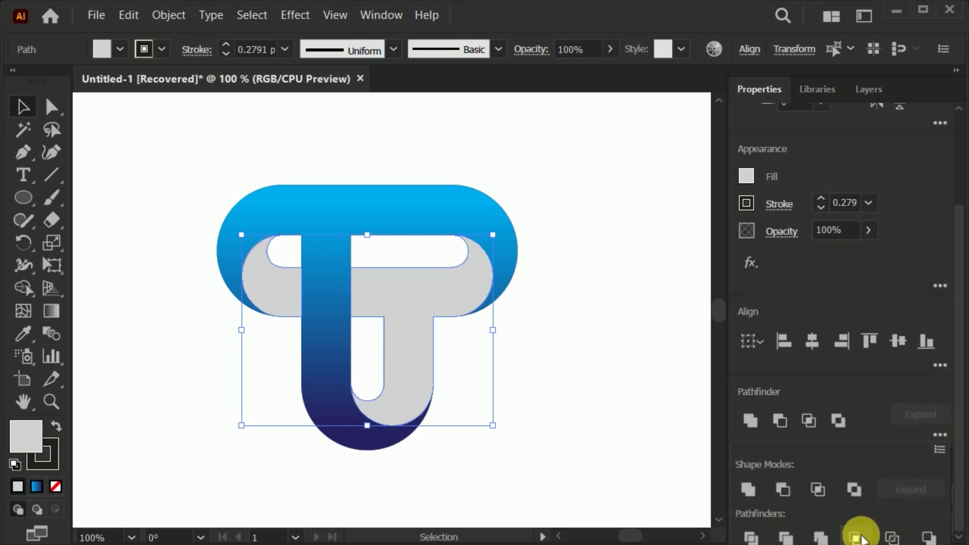
click(822, 536)
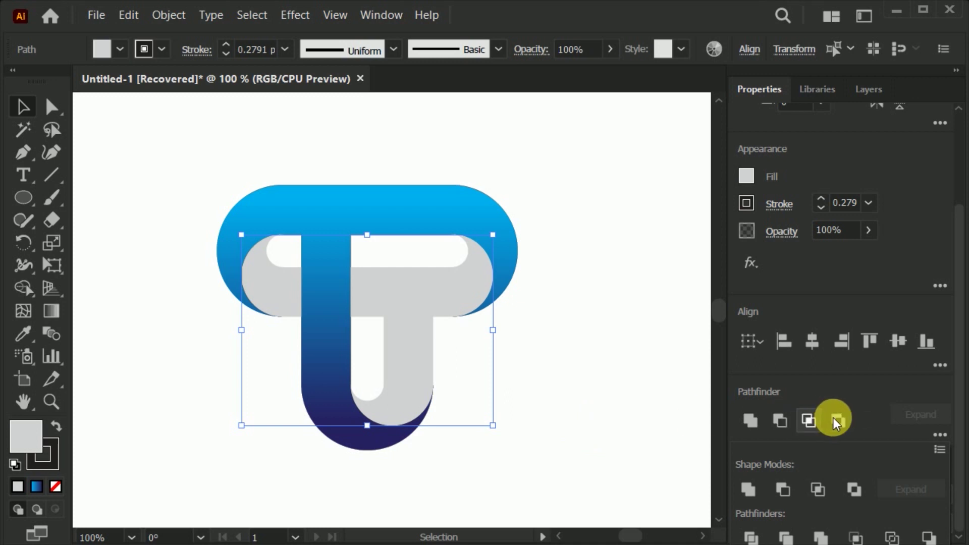
key(ctrl+shift+a)
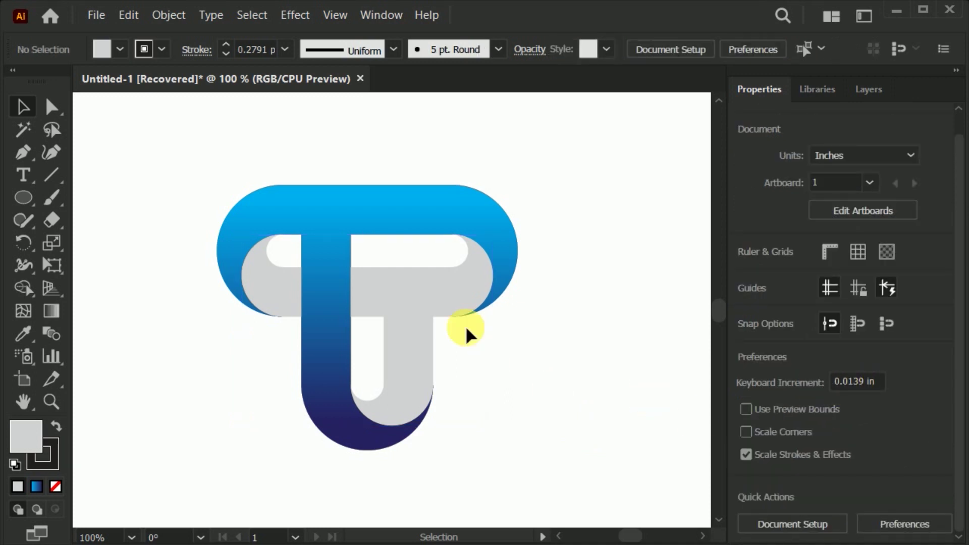
click(407, 300)
drag(398, 300, 478, 354)
key(ctrl+z)
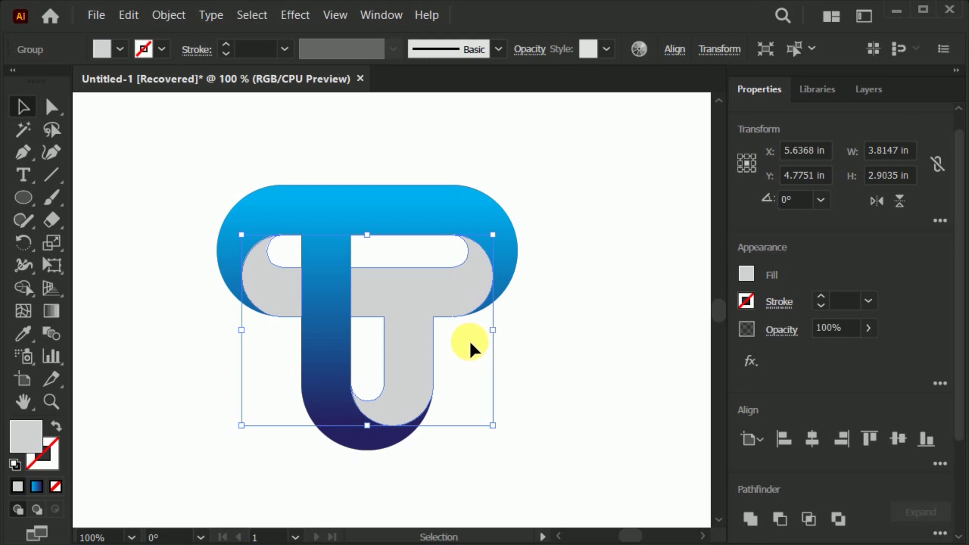
- Apply the linear light-blue to dark-blue gradient to the merged grey band and set its angle to -90°
click(47, 319)
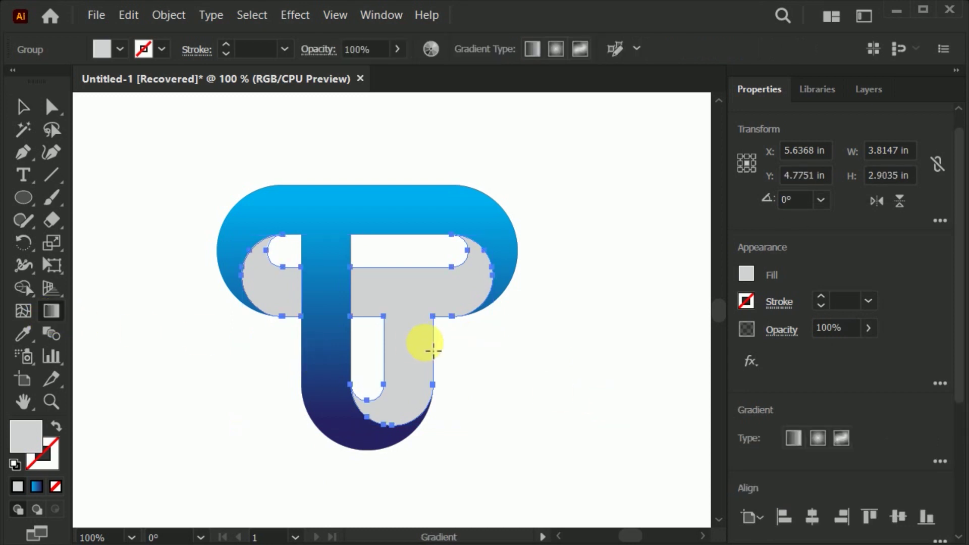
click(939, 462)
click(823, 266)
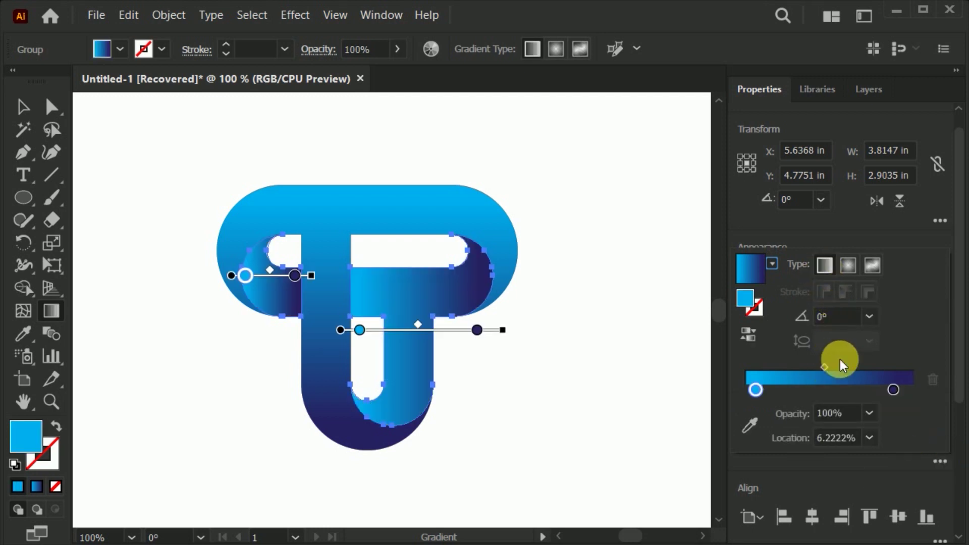
click(869, 317)
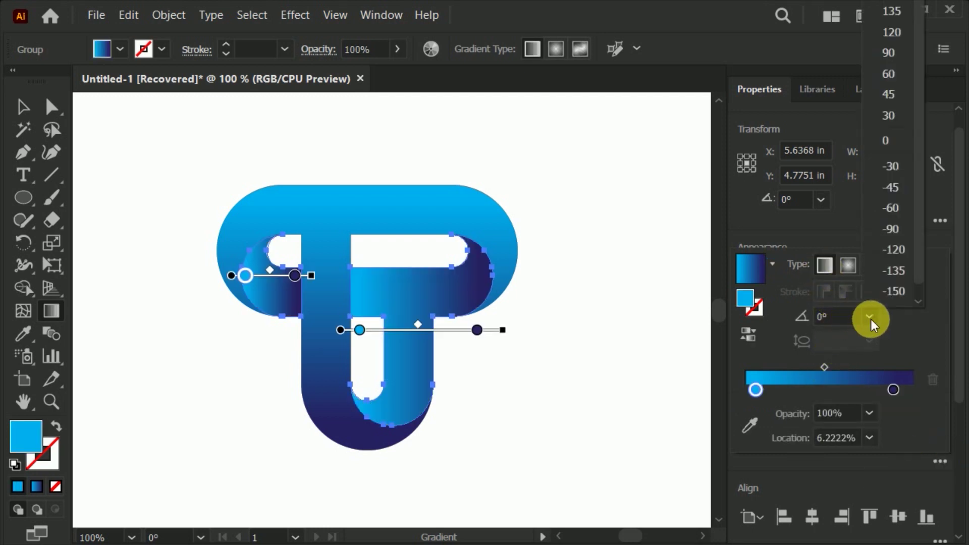
click(892, 228)
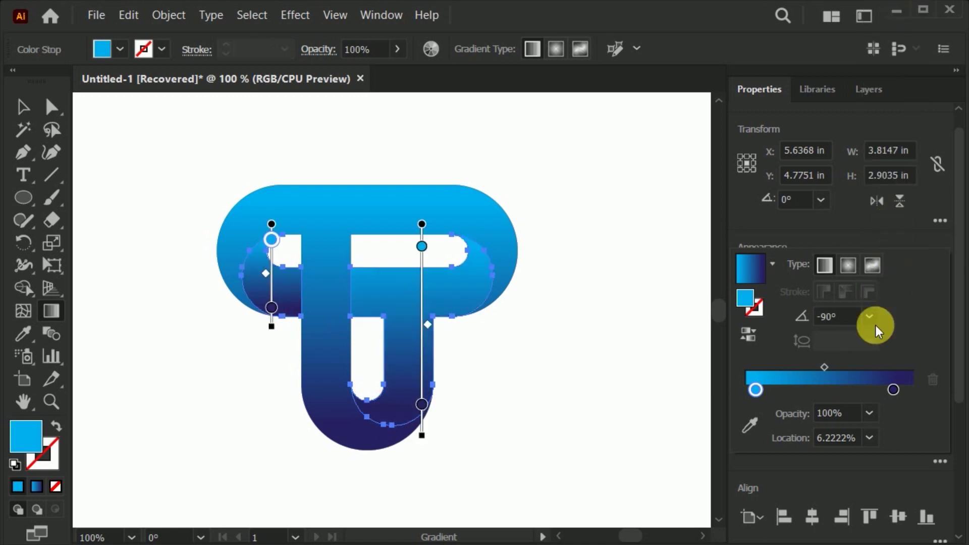
- Recolor the inner band's gradient, making the dark stop light grey and the light-blue stop the slightly darker K=30 grey
click(892, 390)
double_click(894, 392)
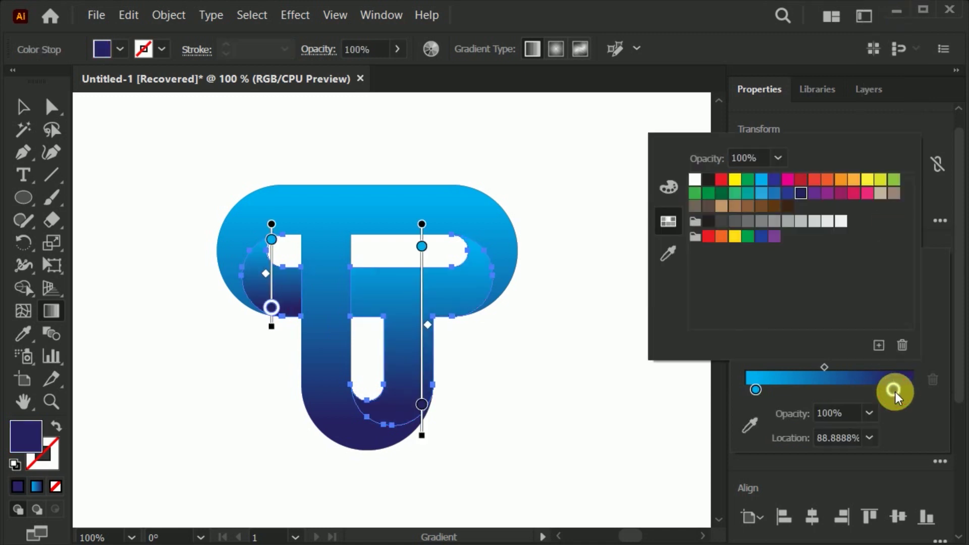
click(801, 222)
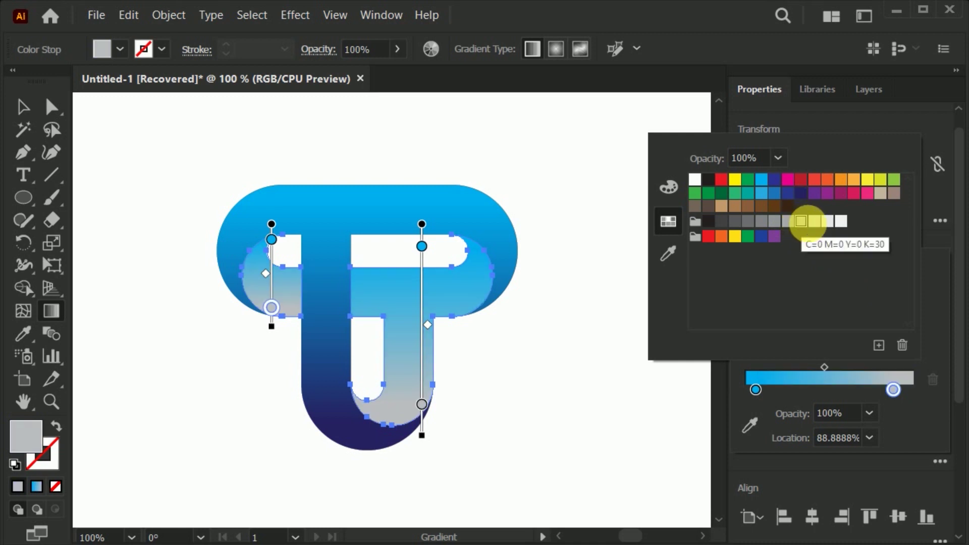
click(815, 222)
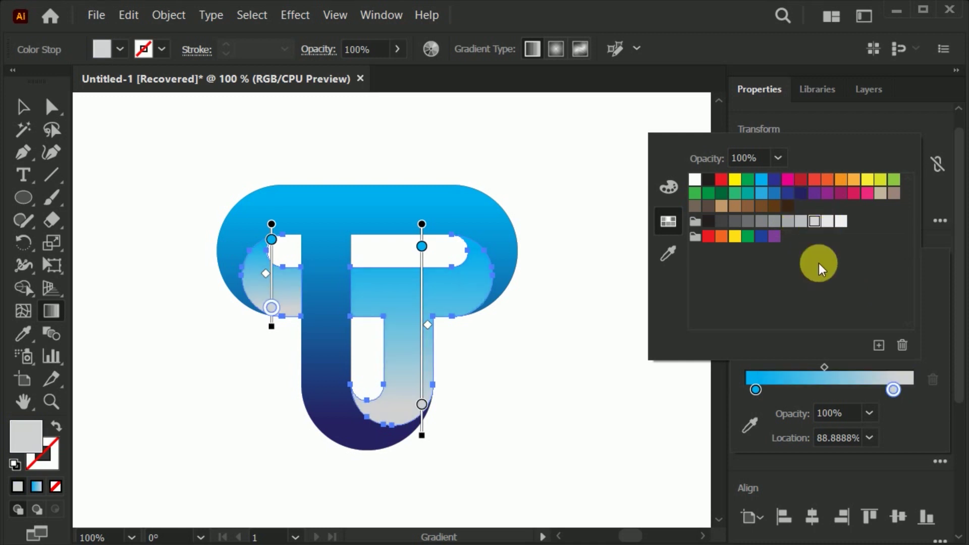
double_click(756, 390)
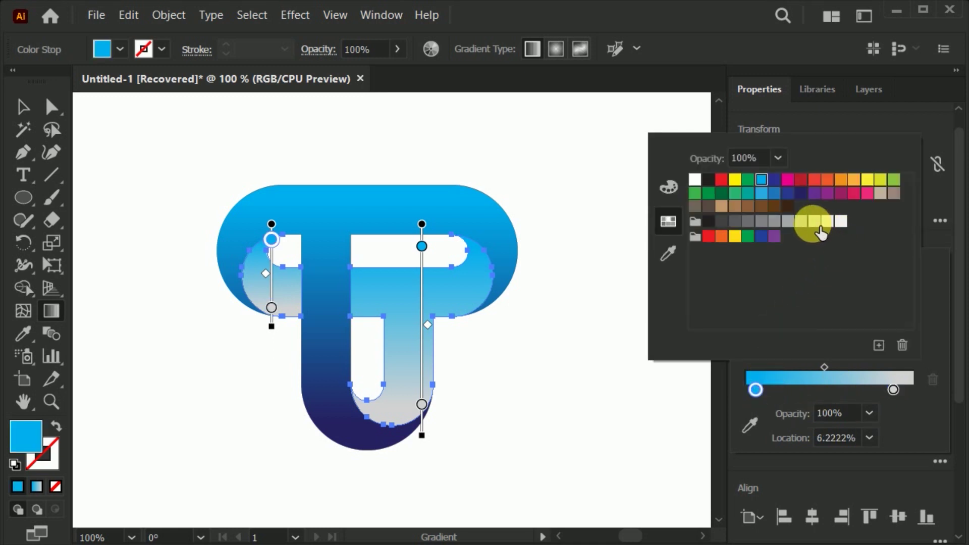
click(813, 222)
click(801, 222)
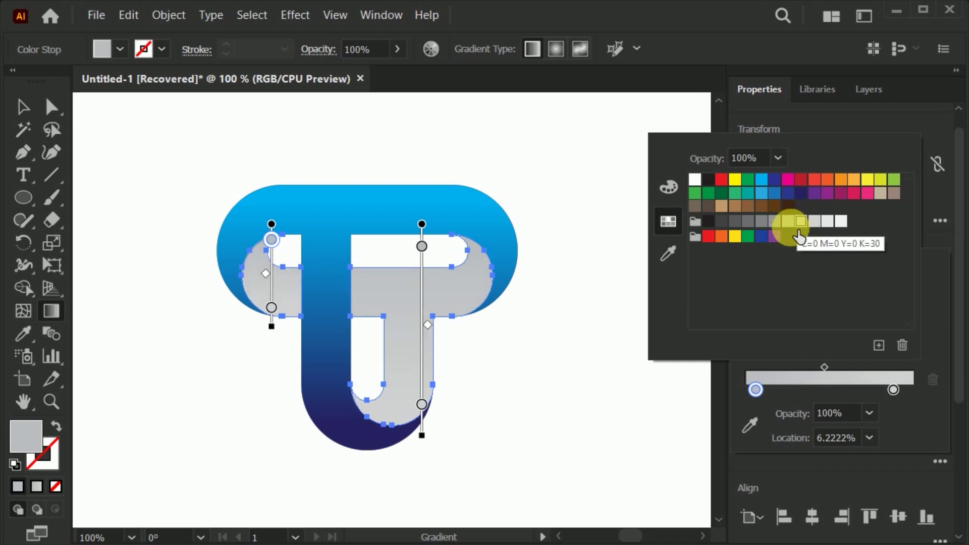
click(758, 386)
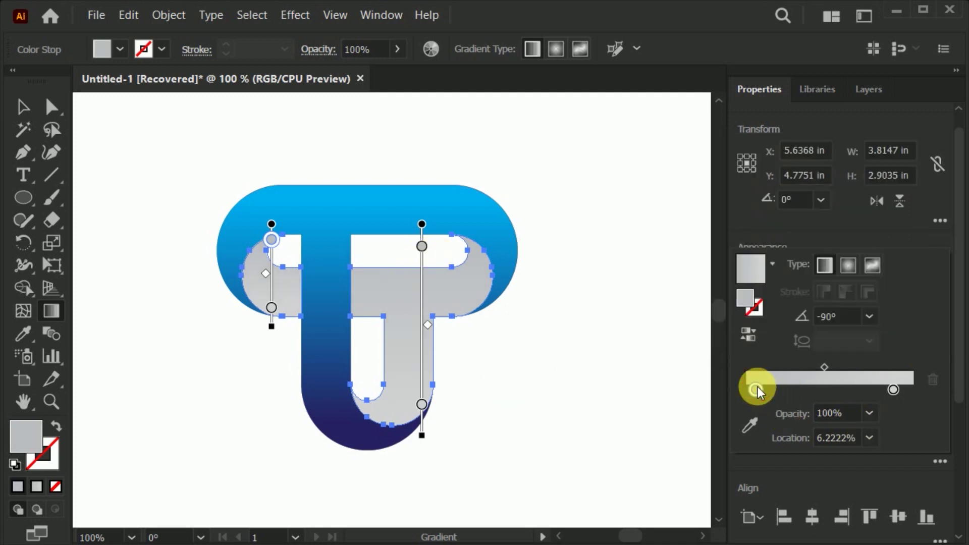
- Move the inner band gradient's lighter grey stop to about 92.9% and its midpoint to about 38.5%
drag(894, 392, 900, 392)
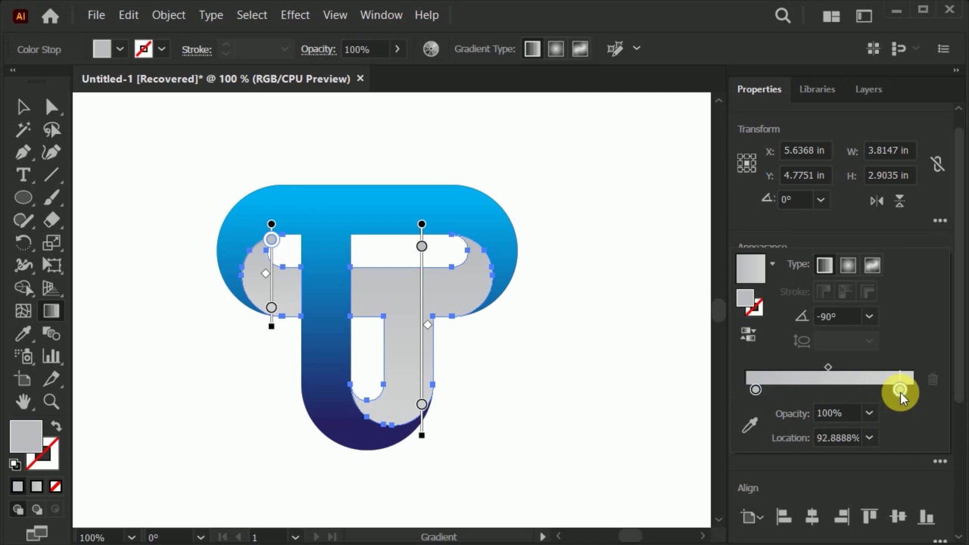
drag(828, 368, 814, 371)
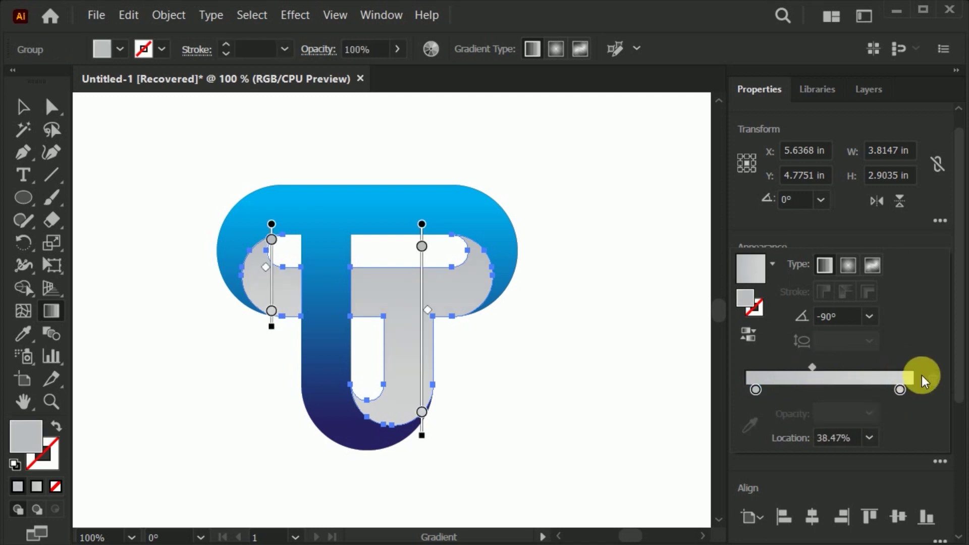
click(23, 107)
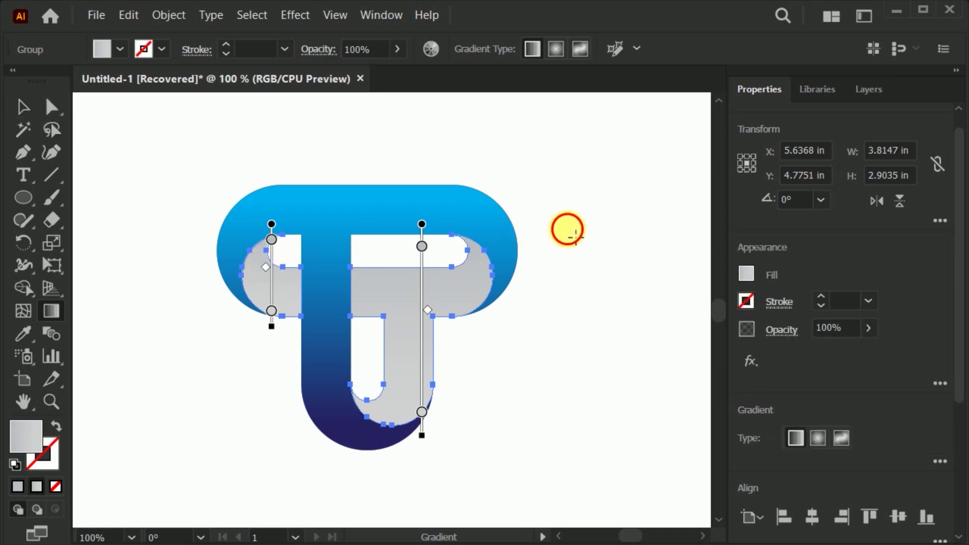
click(23, 107)
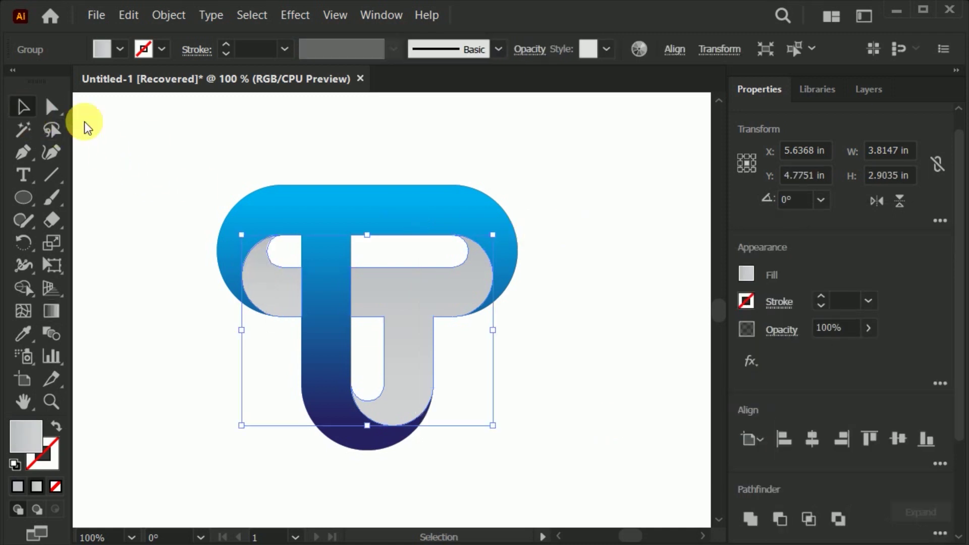
- Select the blue T and the grey band together and remove their stroke
drag(176, 131, 592, 389)
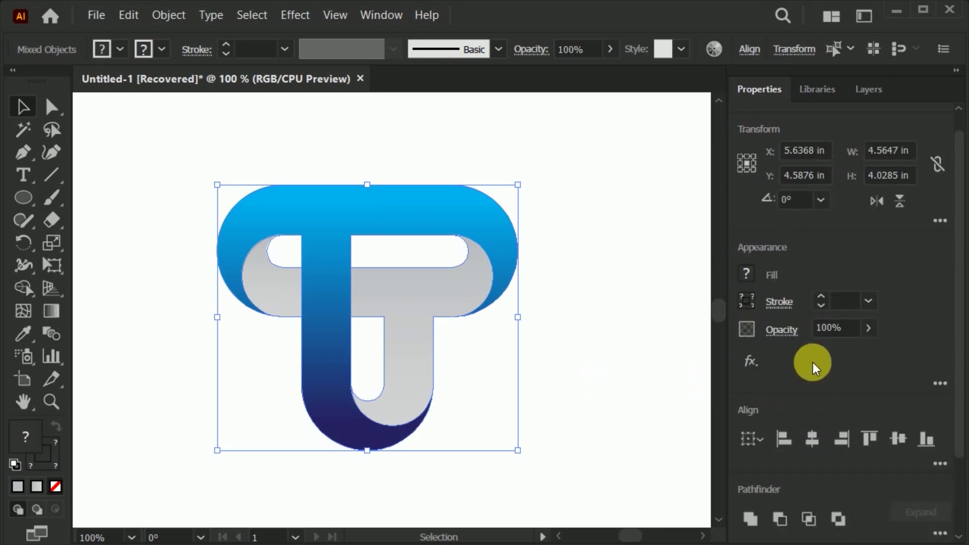
click(742, 302)
click(542, 371)
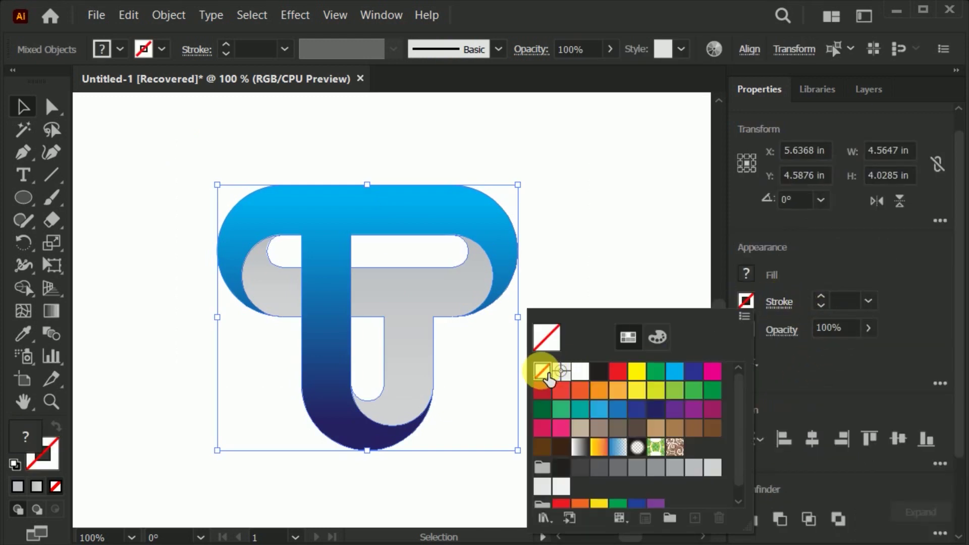
click(598, 218)
click(599, 218)
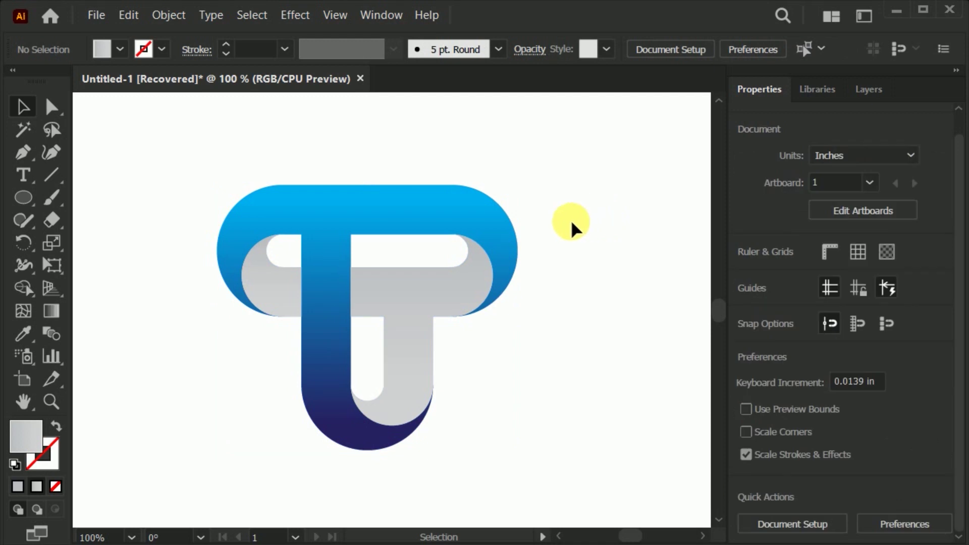
- Draw a flat ellipse about 0.87 × 0.38 in beside the blue stem and fill it with black
key(z)
drag(173, 173, 590, 474)
click(24, 196)
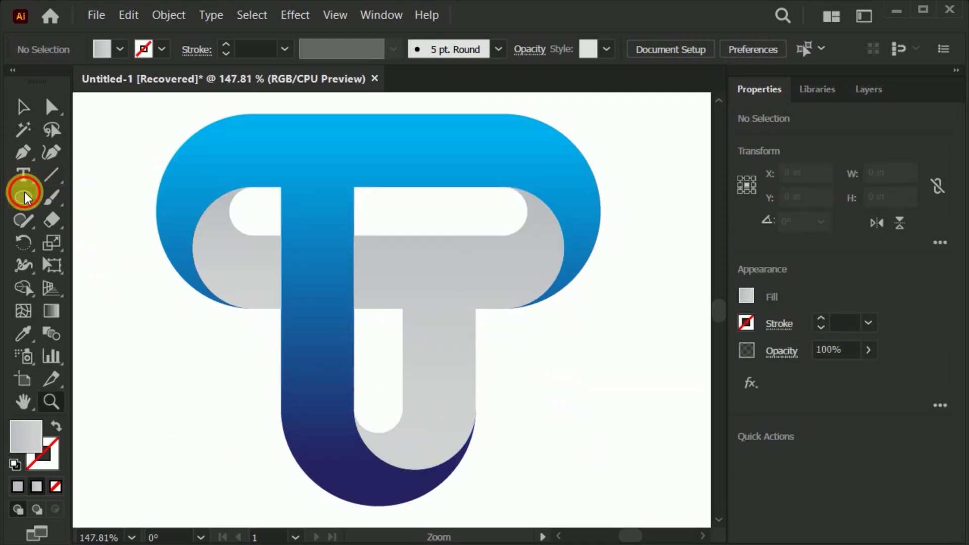
drag(164, 340, 244, 374)
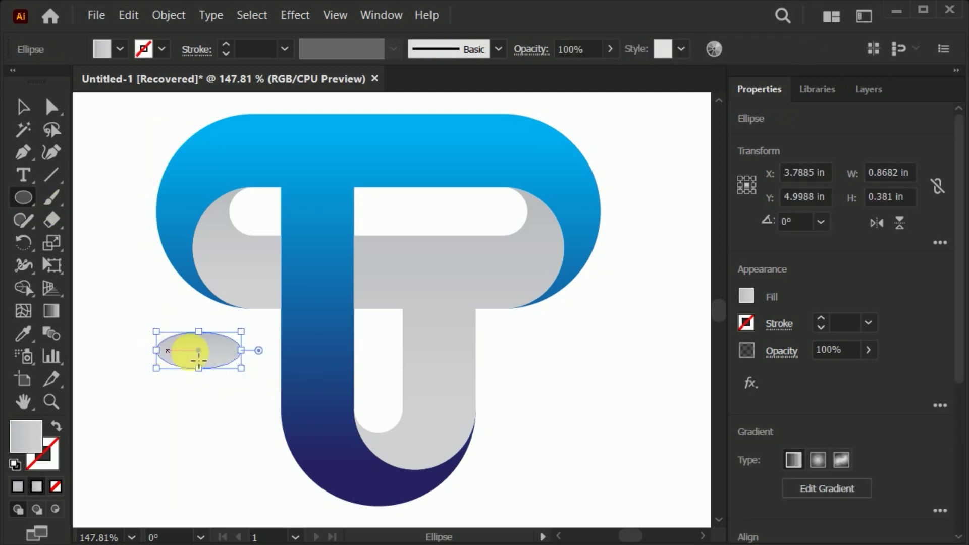
click(746, 296)
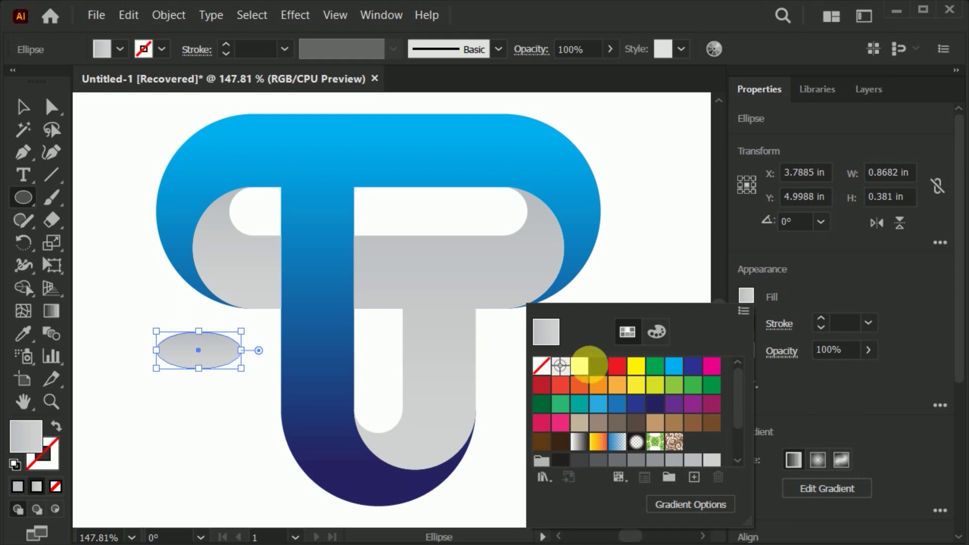
click(598, 365)
click(22, 104)
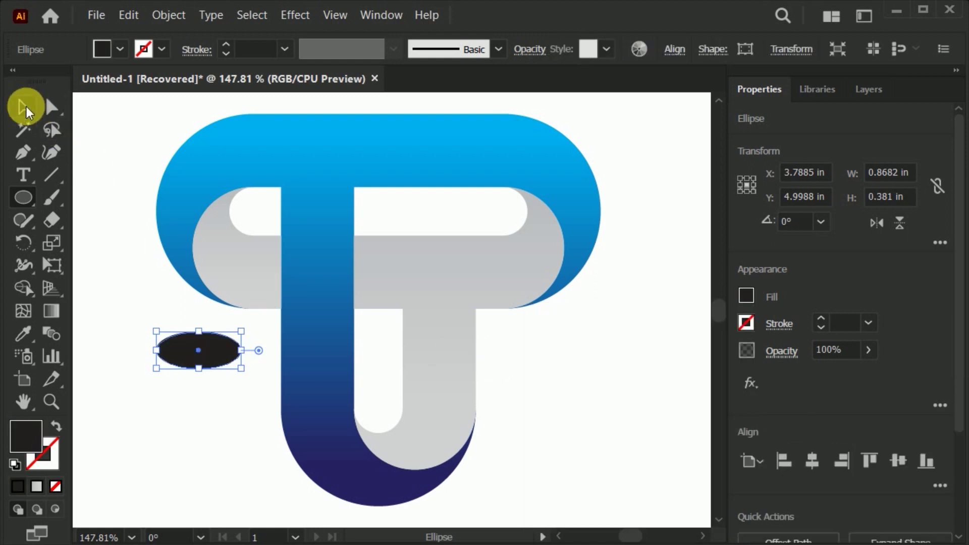
- Apply a Gaussian Blur with a radius of about 42.5 pixels to the black ellipse
click(249, 21)
mouse_move(295, 16)
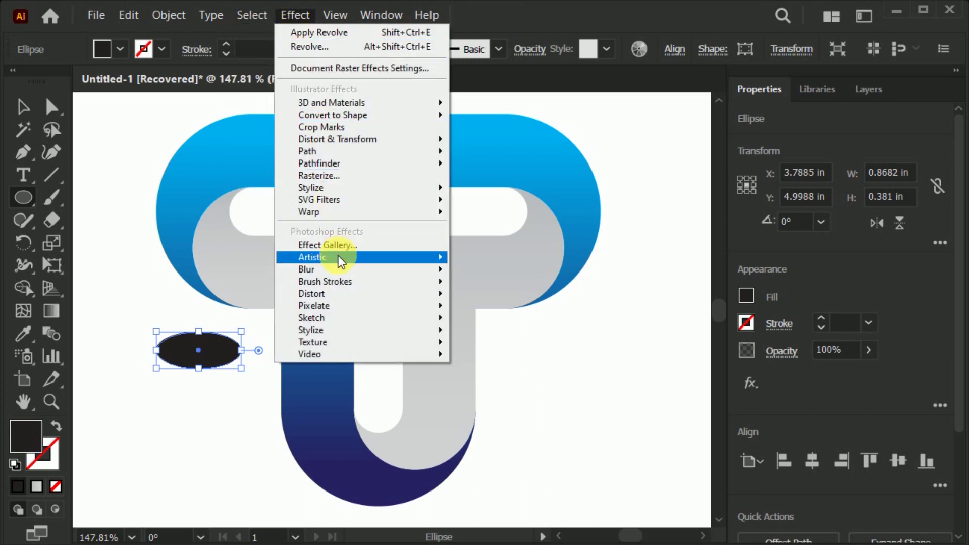
mouse_move(341, 267)
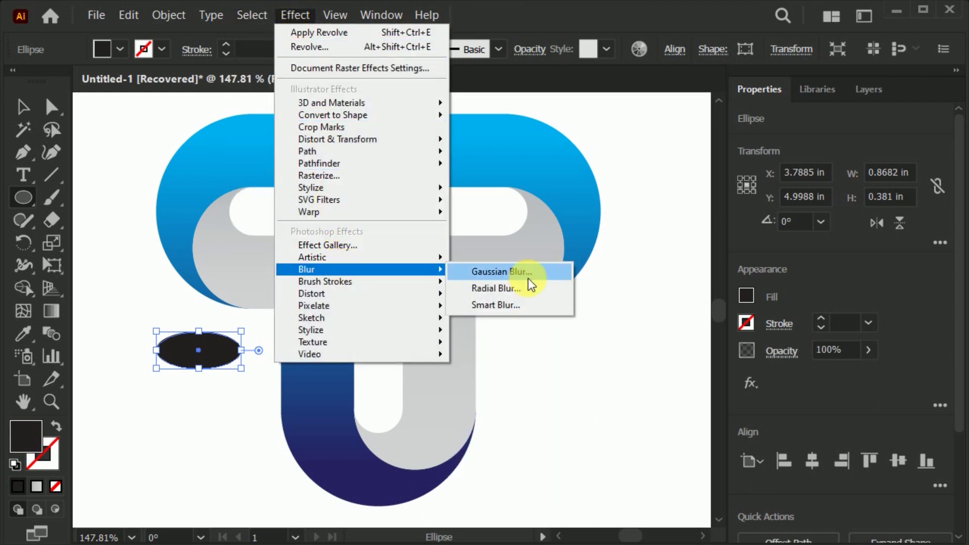
click(527, 278)
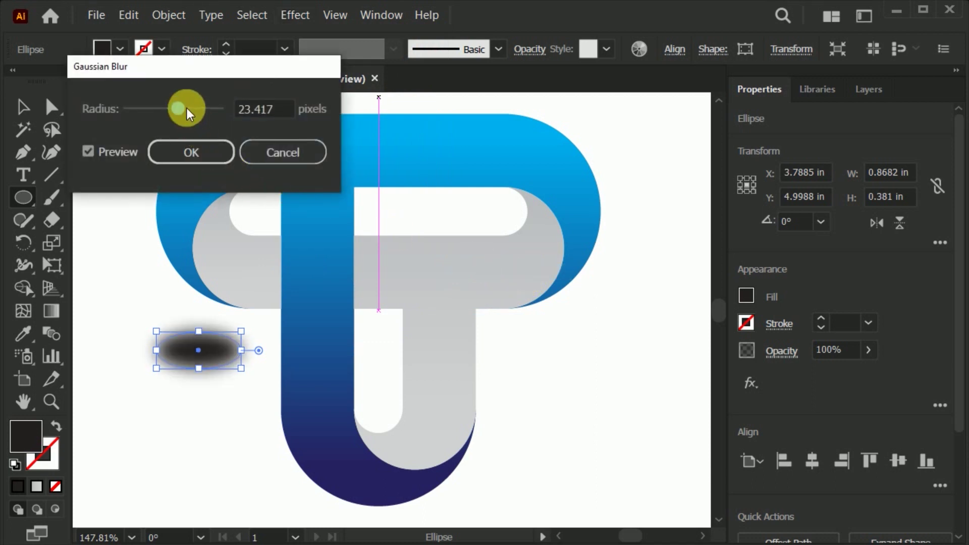
drag(186, 108, 189, 108)
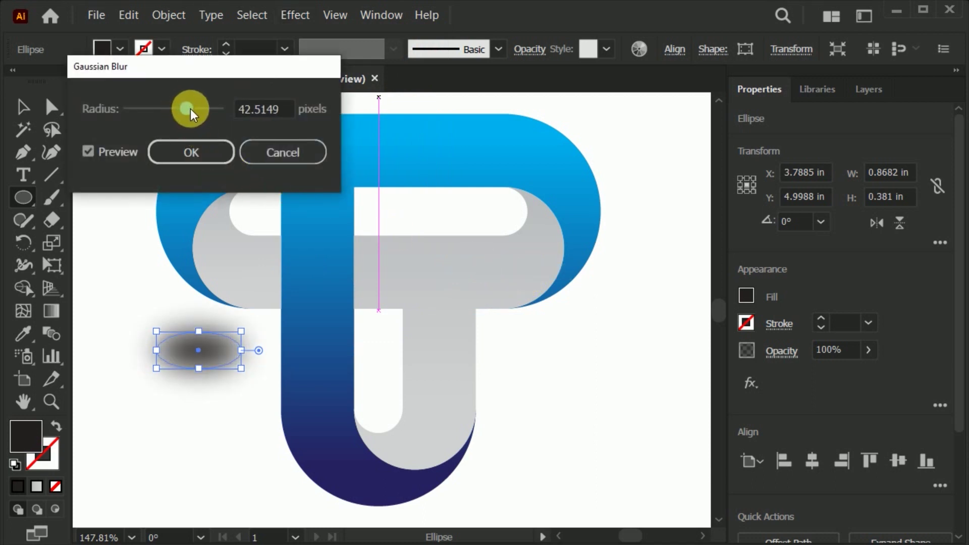
click(189, 157)
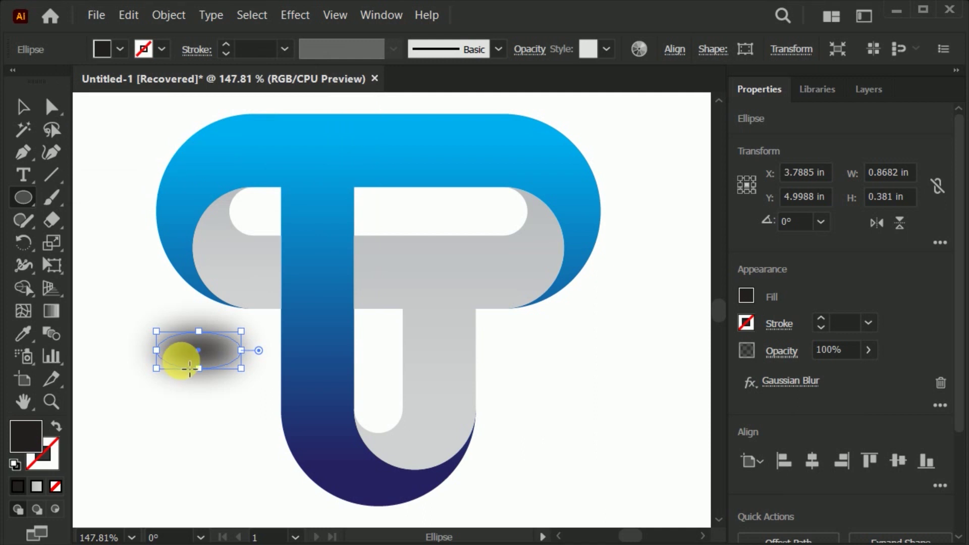
- Move the blurred ellipse under the T's rounded base, reshape it to about 1.21 × 0.28 in, and send it to the back
drag(207, 376, 429, 506)
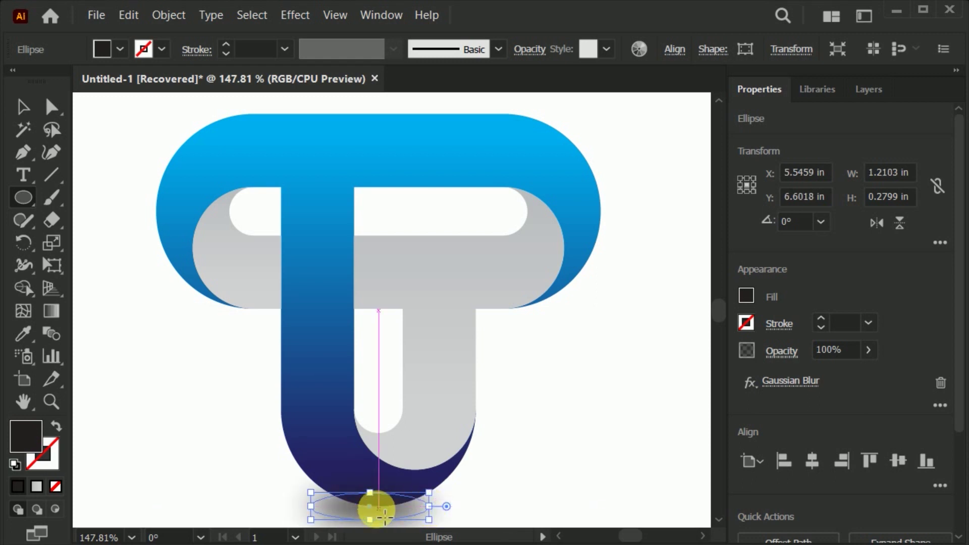
click(23, 108)
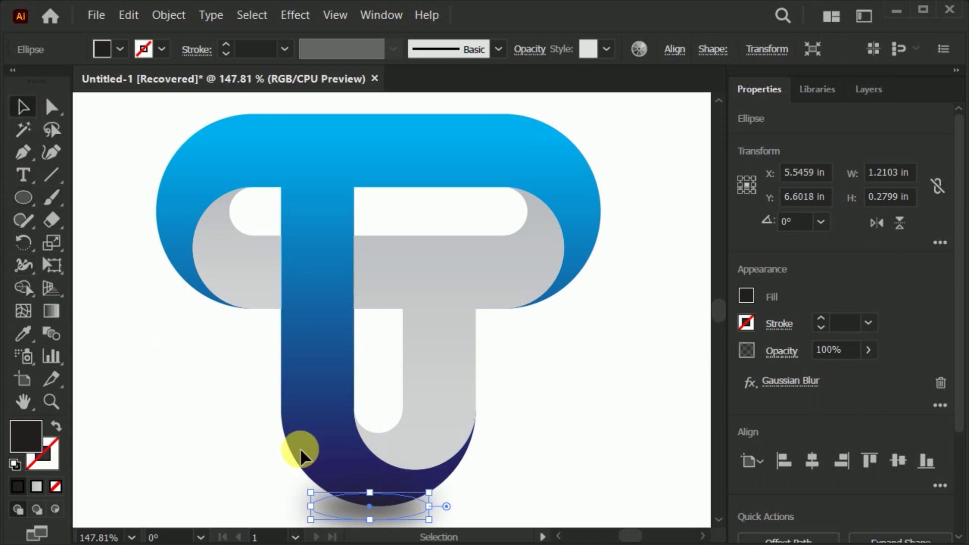
right_click(353, 506)
mouse_move(446, 434)
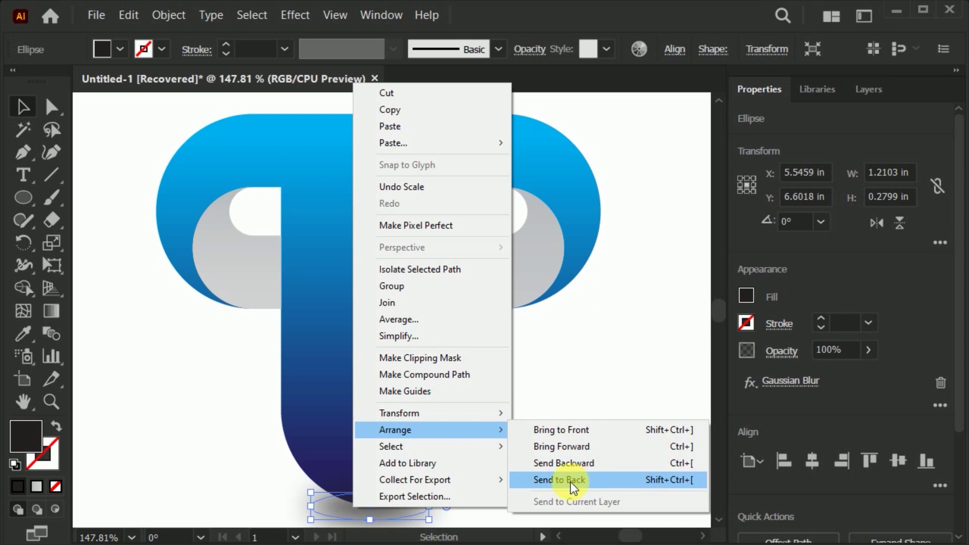
click(570, 480)
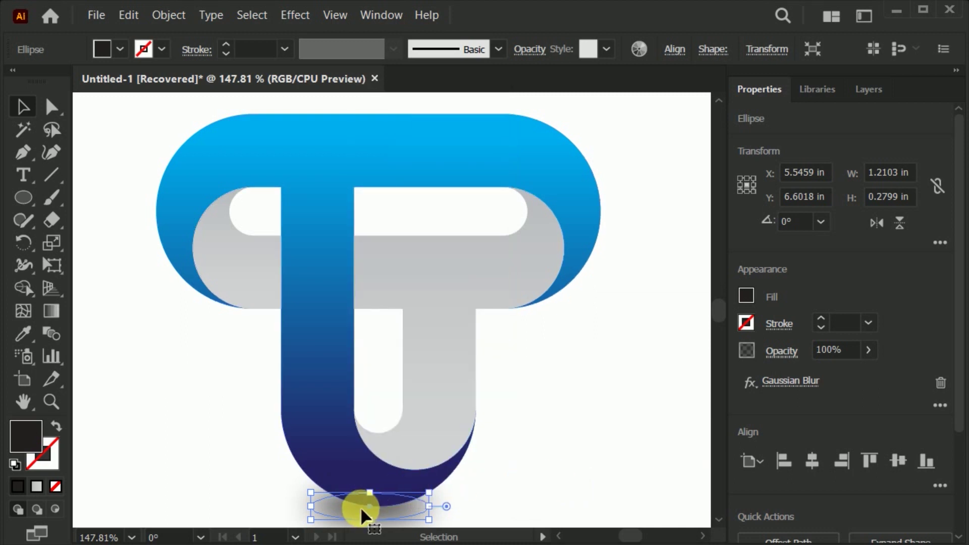
right_click(362, 510)
mouse_move(422, 432)
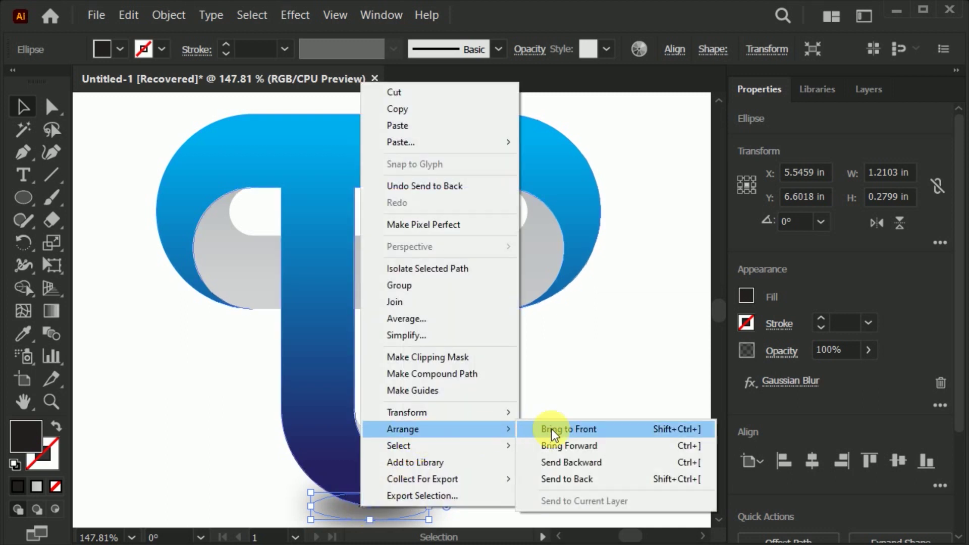
click(562, 481)
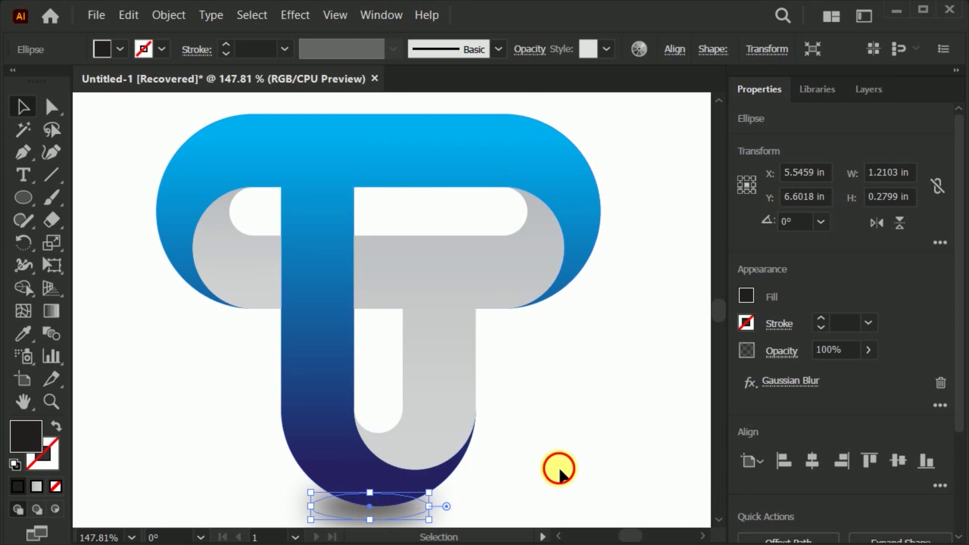
click(559, 469)
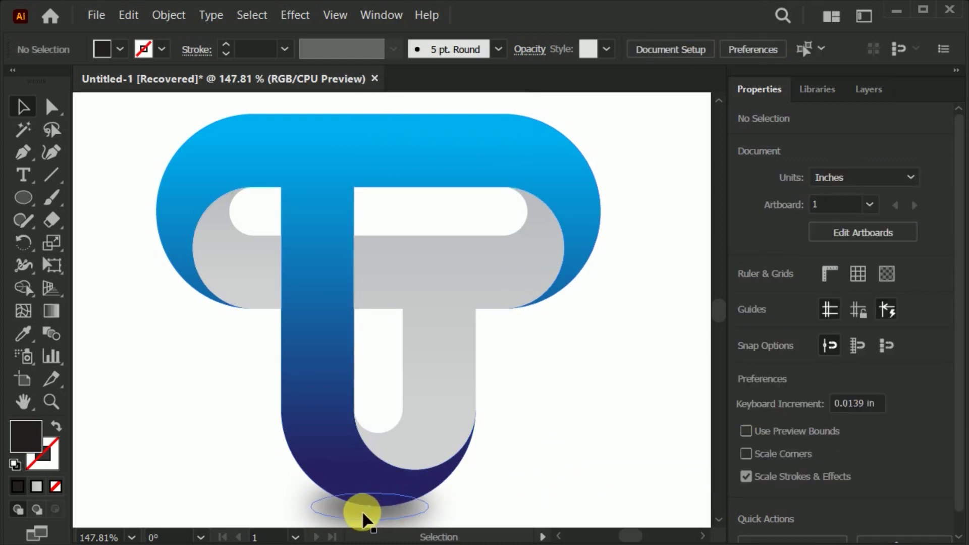